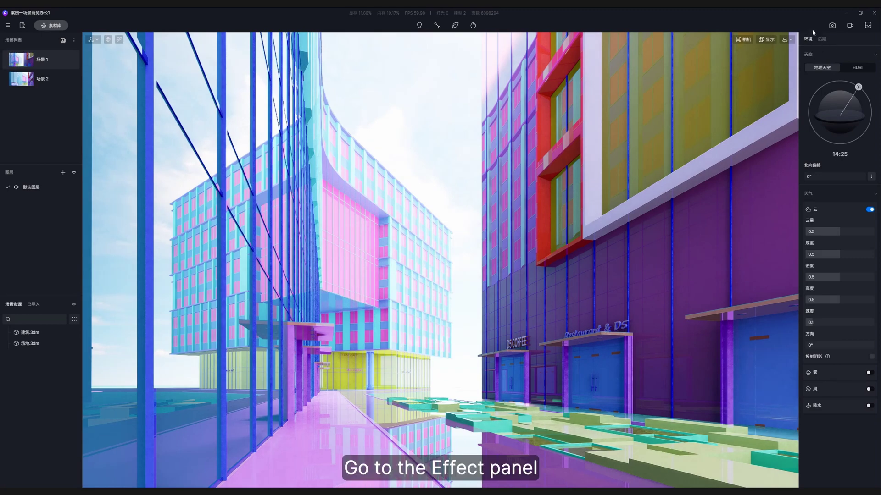
Turn off automatic exposure in the post-processing settings and lower the exposure to about -0.14
click(823, 39)
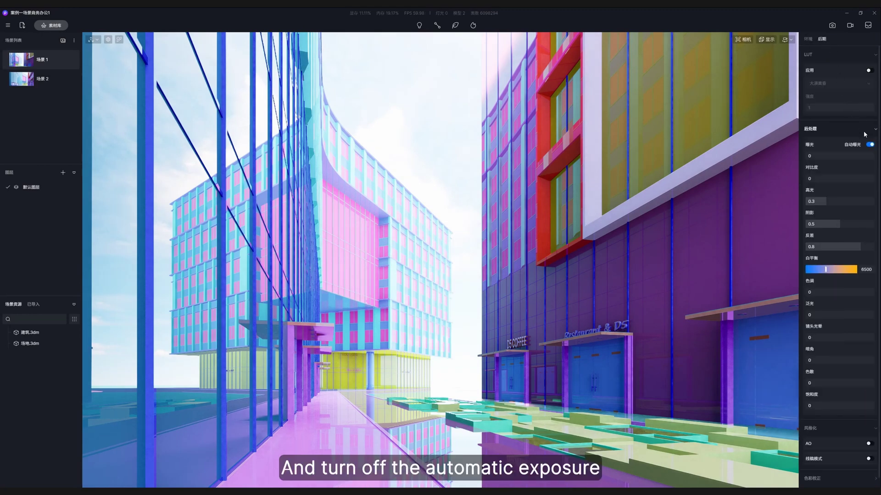
click(869, 145)
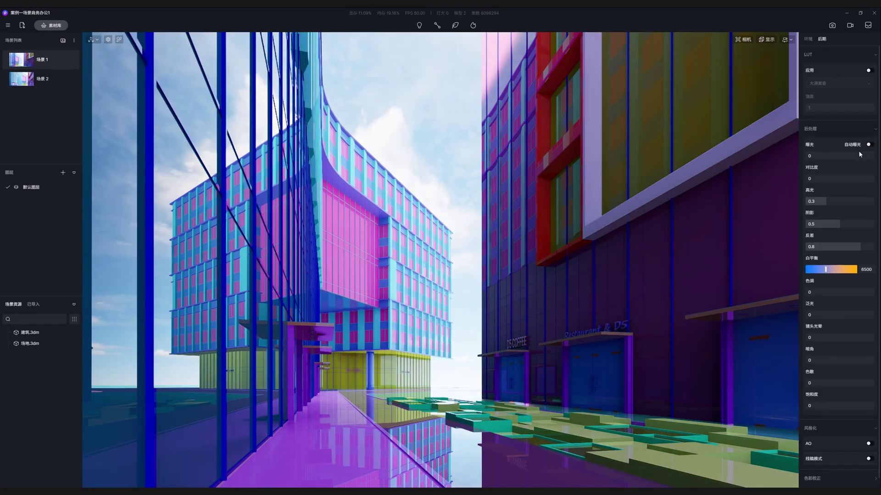
drag(848, 158, 838, 158)
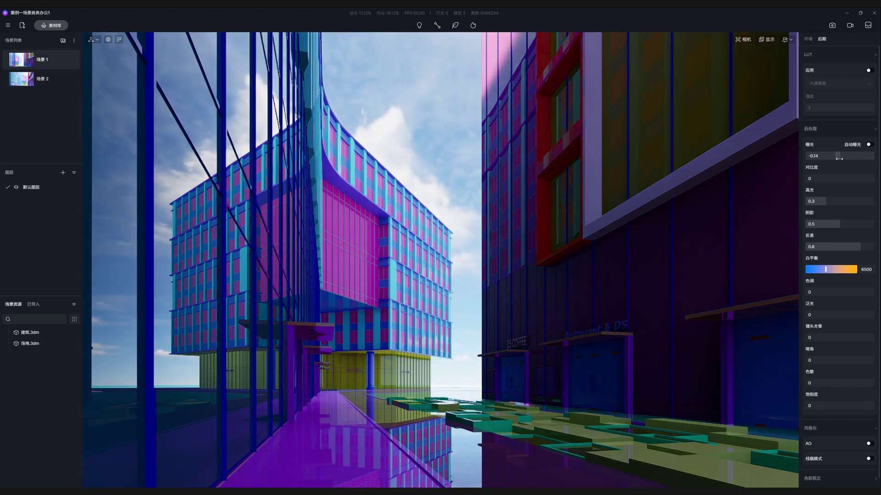
Switch the sky to HDRI, choose the built-in cloudy map (多云) and rotate it to 228.5°
click(807, 39)
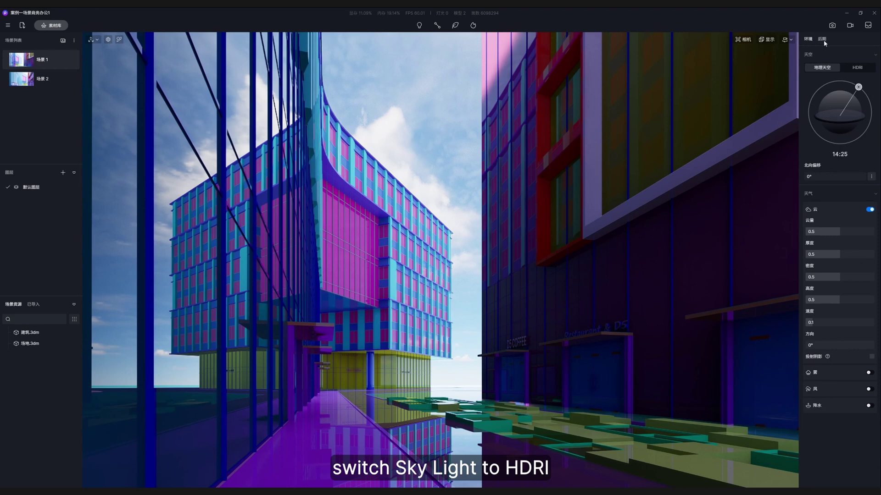
click(865, 69)
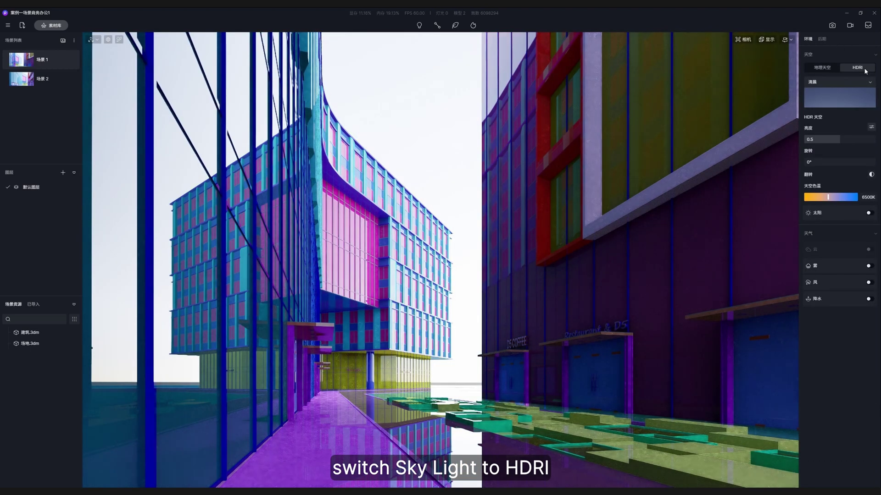
click(865, 86)
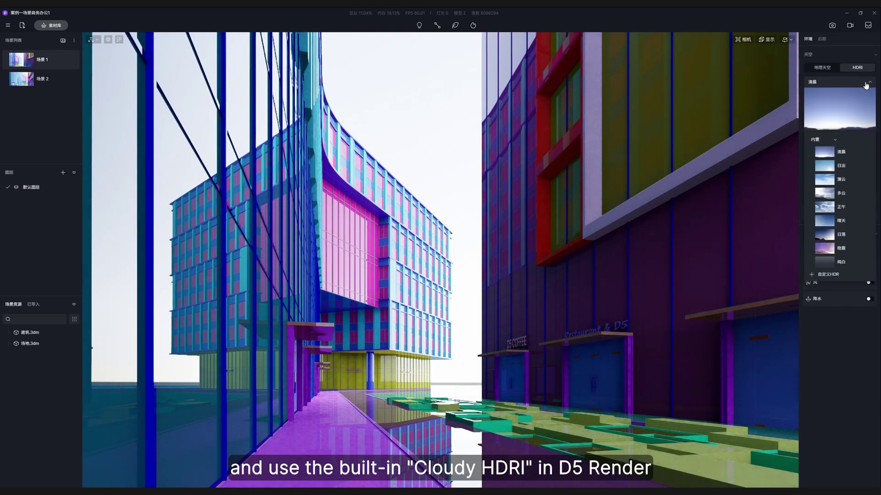
click(843, 193)
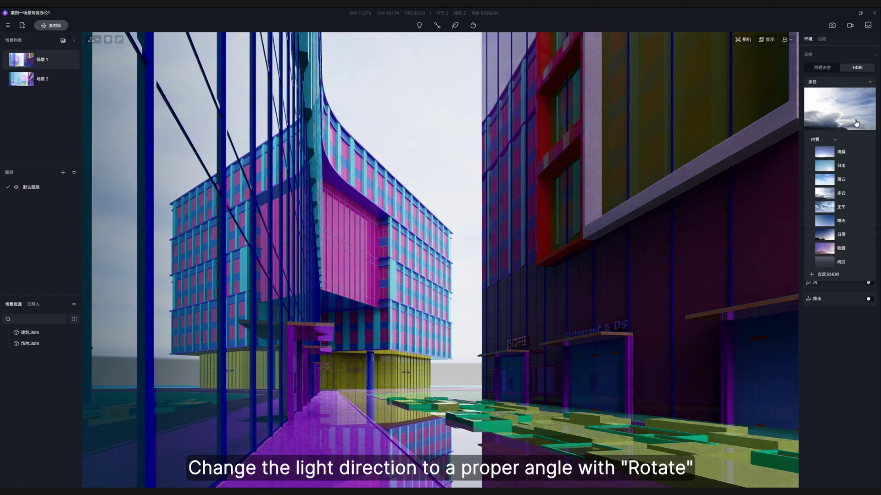
click(856, 123)
drag(813, 164, 853, 163)
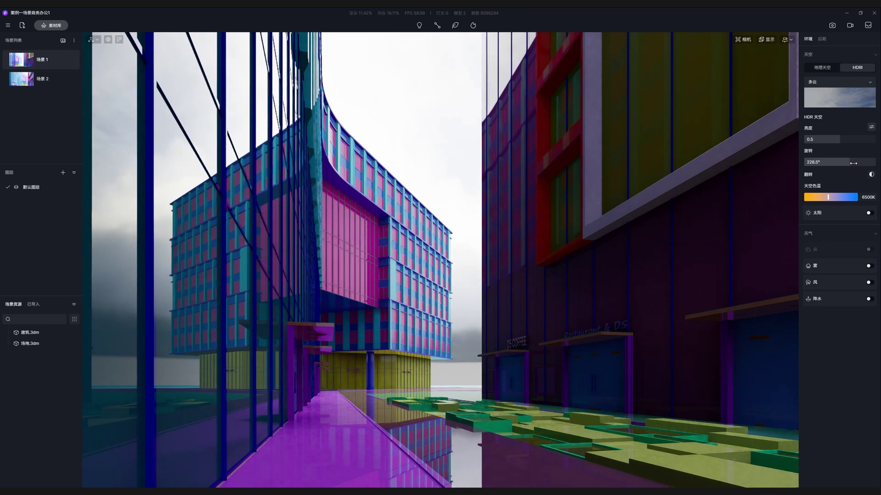
Enable the HDRI sun with a custom direction and set its azimuth to 187.8
click(869, 212)
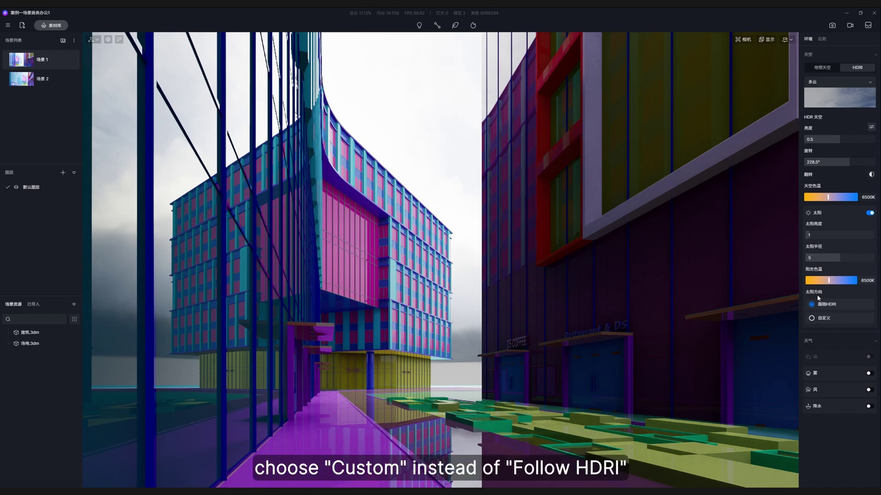
click(812, 320)
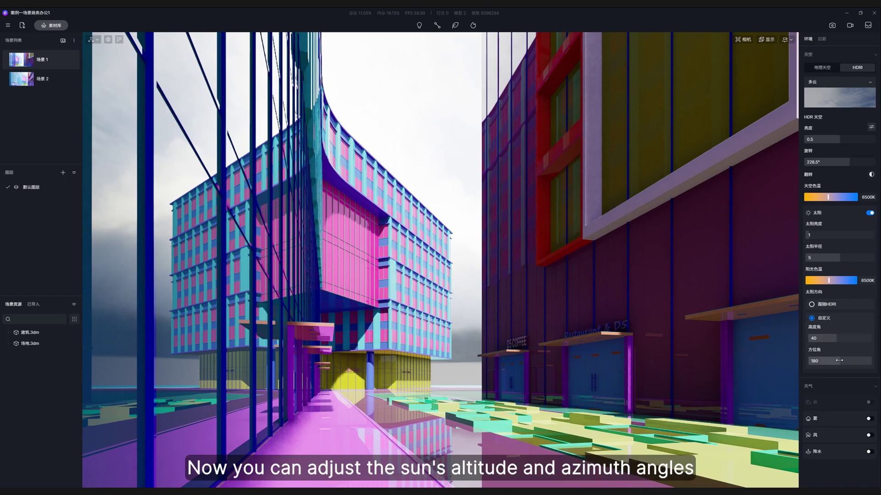
mouse_move(839, 363)
mouse_down()
mouse_move(801, 361)
mouse_move(845, 361)
mouse_up()
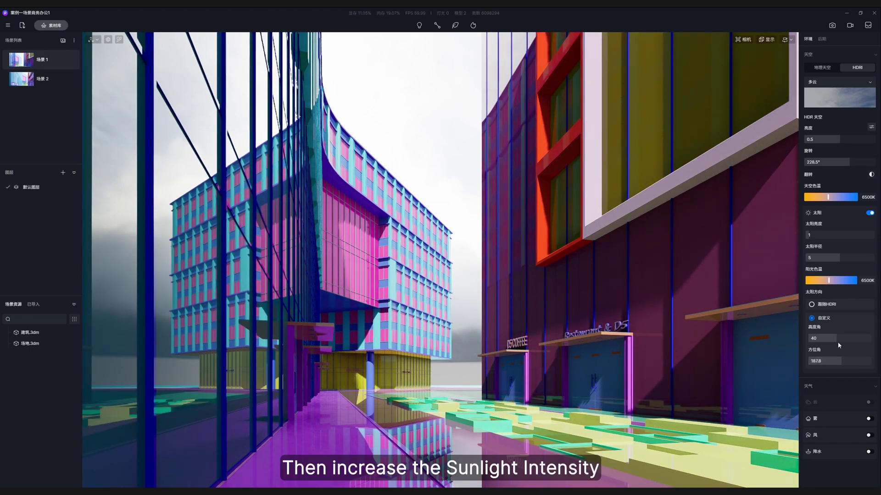
Set the sunlight intensity to 1.5
drag(811, 235, 824, 236)
click(824, 236)
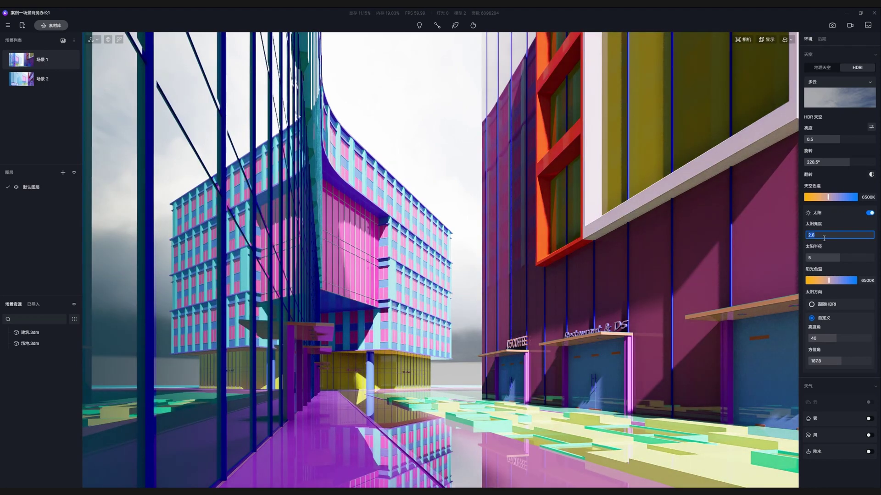
text(1.5)
key(Return)
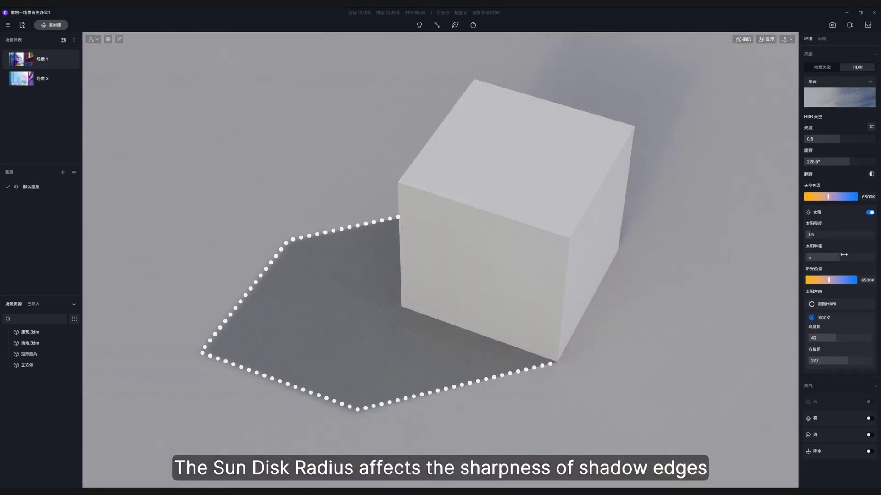
Set the sun disk radius to 10 and update the saved scene 场景 1 with the new lighting
mouse_move(843, 254)
mouse_down()
mouse_move(809, 258)
mouse_move(873, 258)
mouse_move(822, 276)
mouse_move(704, 275)
mouse_move(864, 276)
mouse_up()
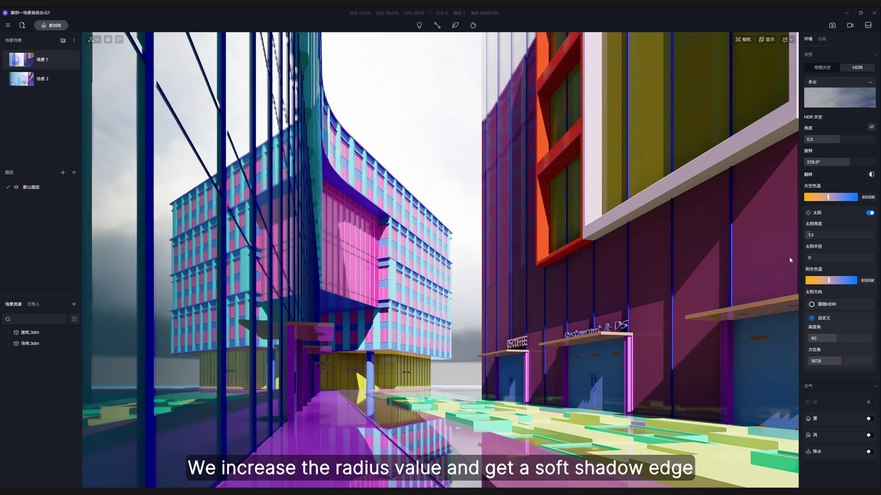
drag(807, 257, 878, 256)
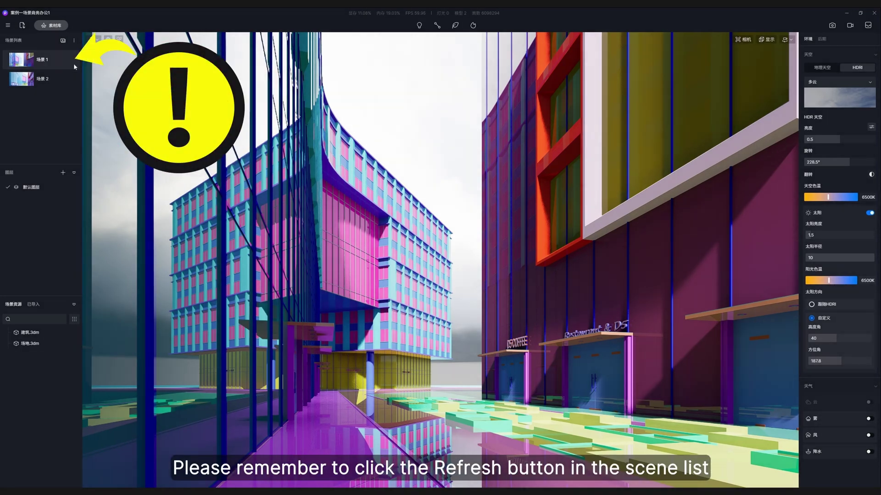
mouse_move(70, 61)
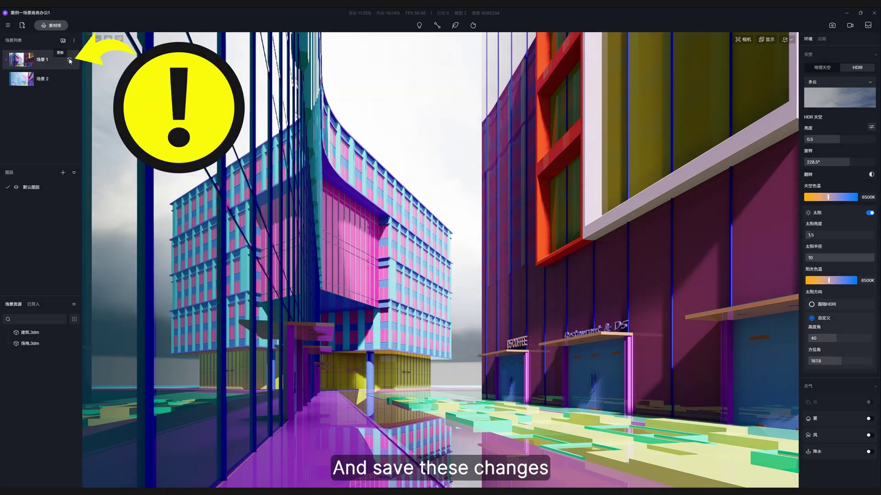
click(69, 61)
Apply the library paving material 现代地面组合铺装 57 to the walkway beside the glass facade
right_drag(505, 207, 419, 238)
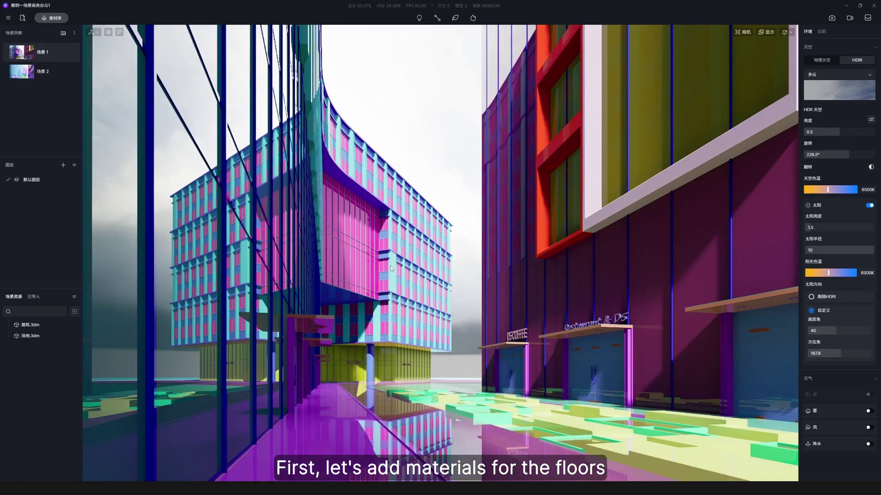
click(51, 18)
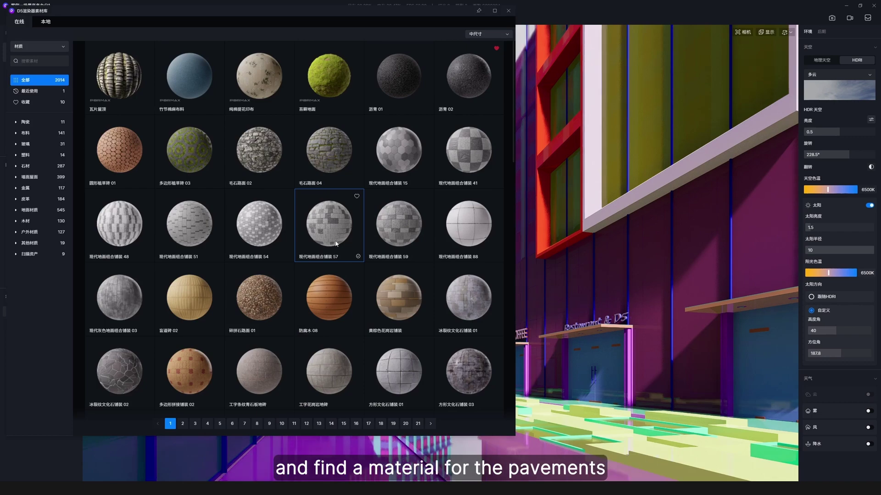
key(m)
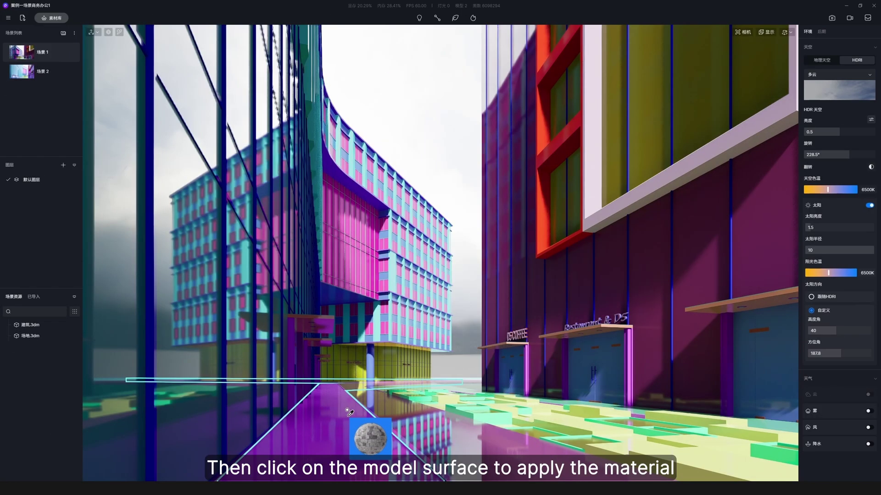
click(370, 432)
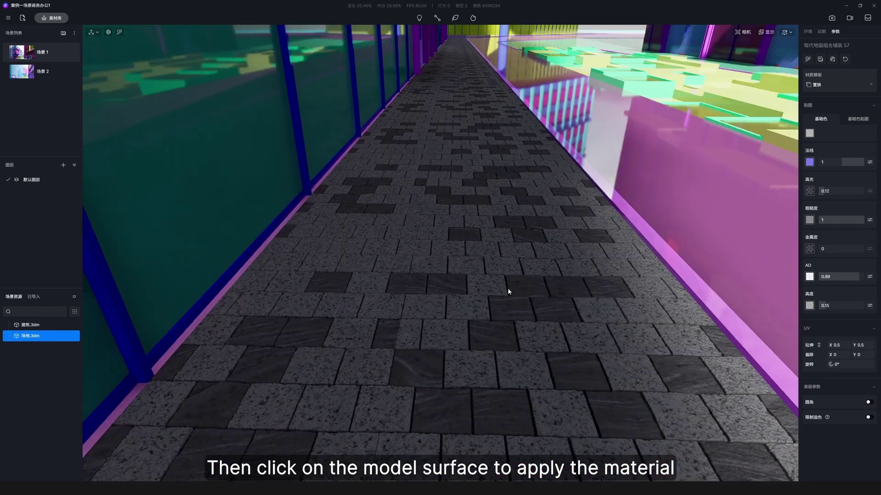
Reduce the walkway paving material's height to 0.1
right_drag(507, 291, 565, 221)
key(i)
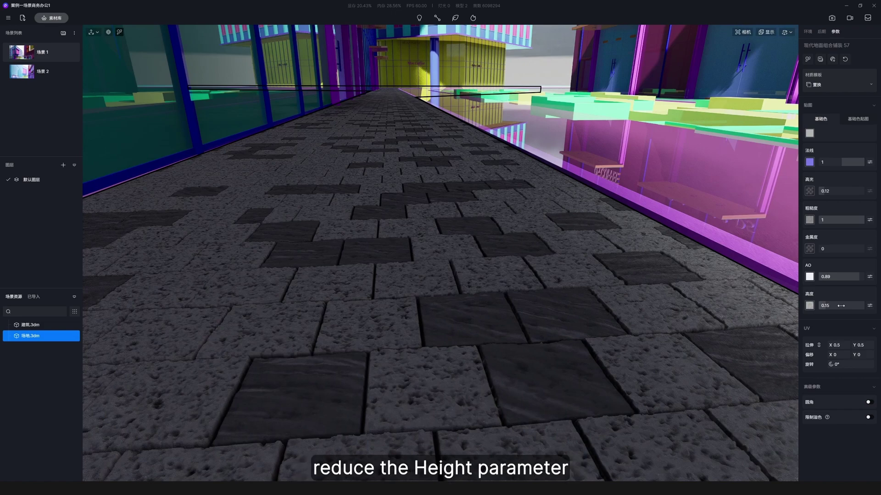
drag(840, 306, 817, 303)
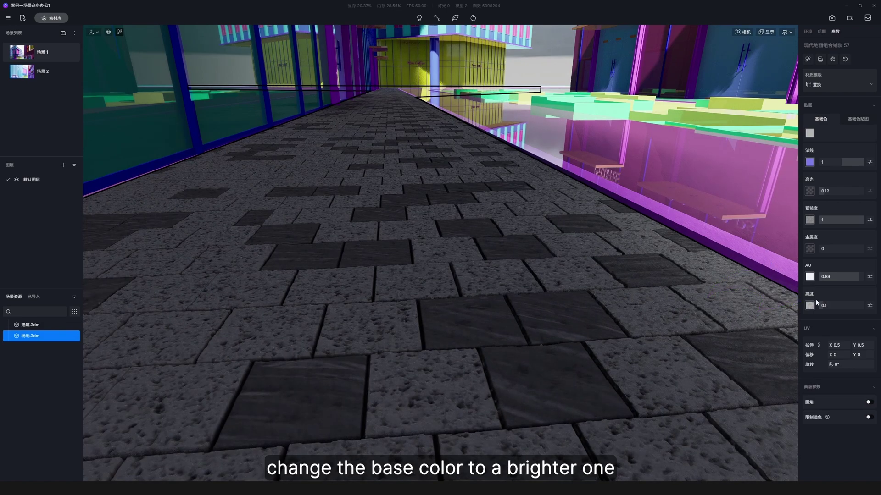
Brighten the paving's base color to pure white (V 100) and lower its AO to 0.14
click(812, 134)
drag(807, 168, 805, 150)
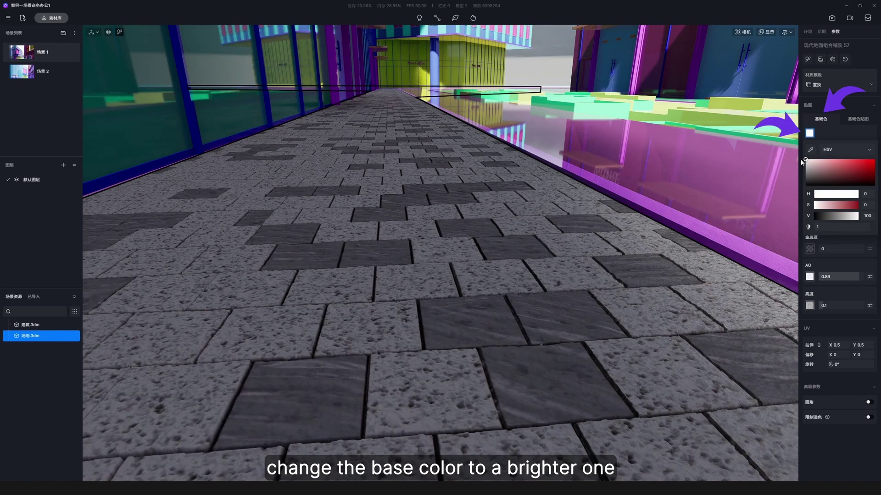
click(810, 134)
drag(857, 277, 825, 276)
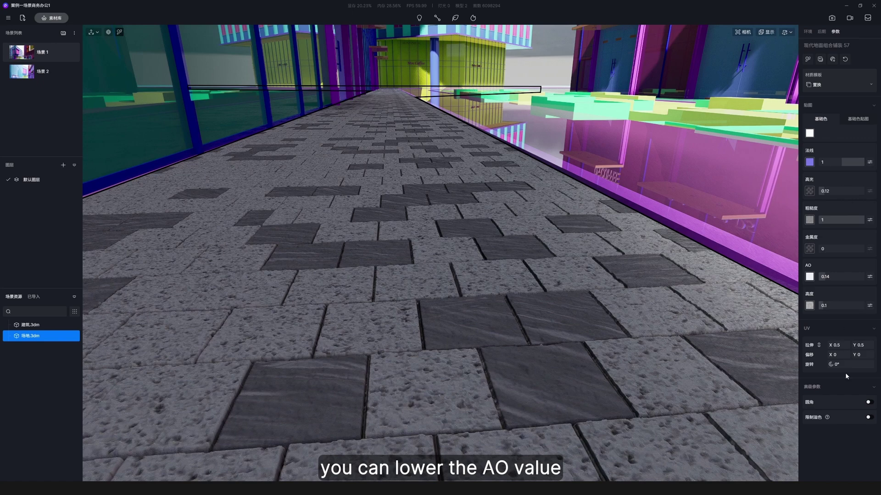
Rotate the paving texture's UV by 90° and set its UV stretch to 0.3 in X and Y
text(90)
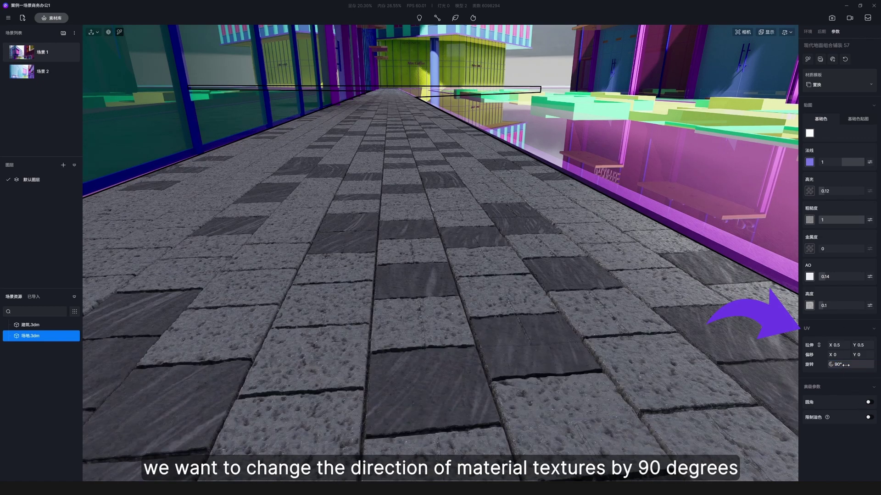
key(Tab)
text(0.3)
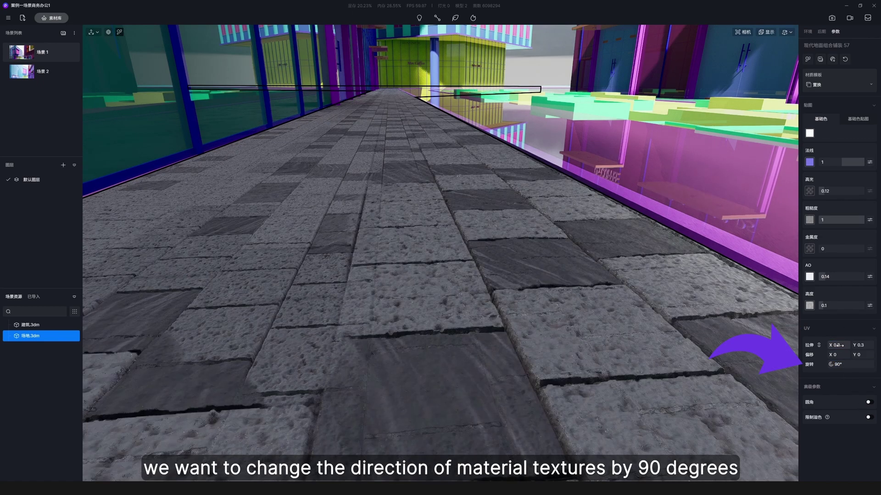
key(Return)
Set the paving's UV stretch to 0.4 in X and Y and its X offset to 0.33
right_drag(578, 186, 537, 171)
scroll(537, 171, down, 5)
scroll(640, 176, up, 2)
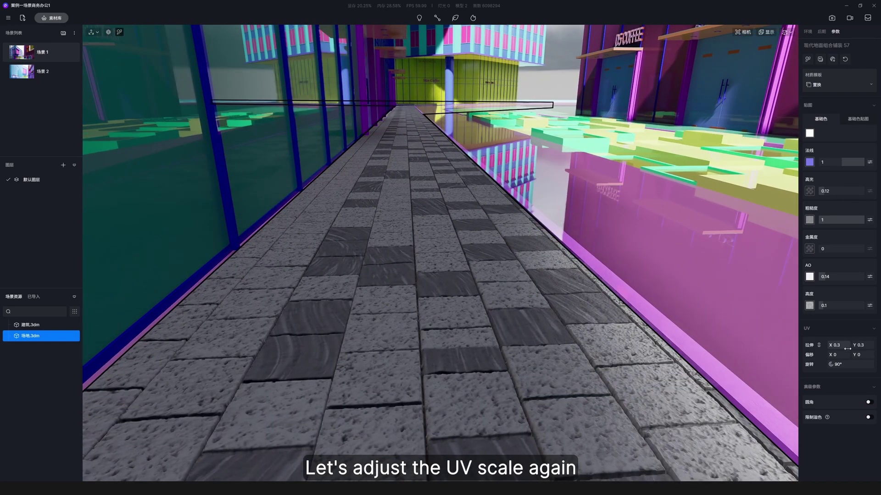
click(843, 346)
text(0.4)
key(Return)
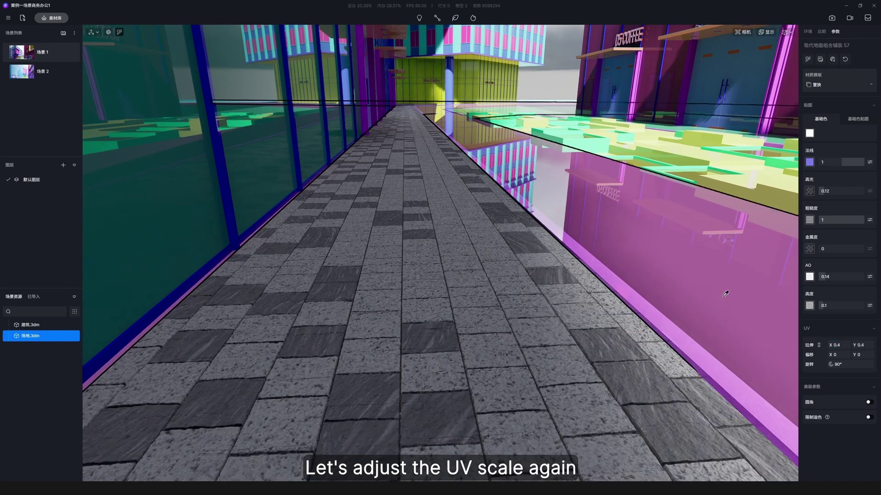
drag(834, 354, 842, 354)
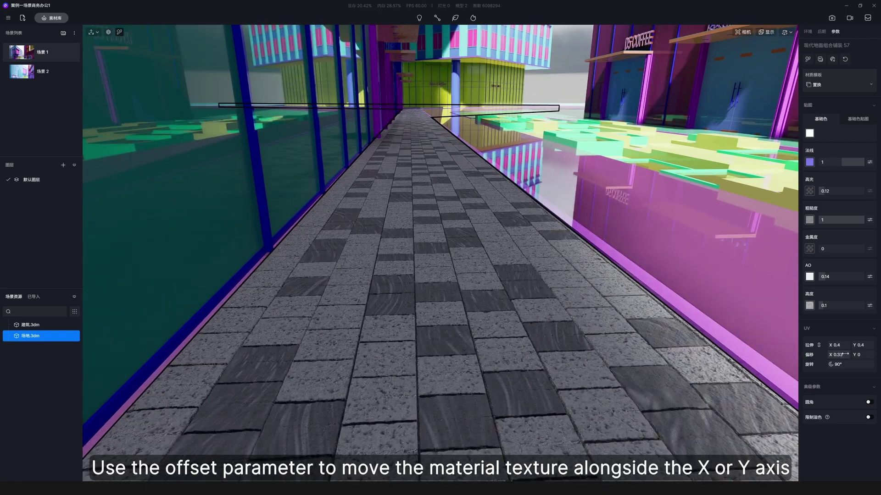
Lower the paving material's roughness to 0.55 and its height to 0.03
right_drag(527, 261, 535, 281)
key(e)
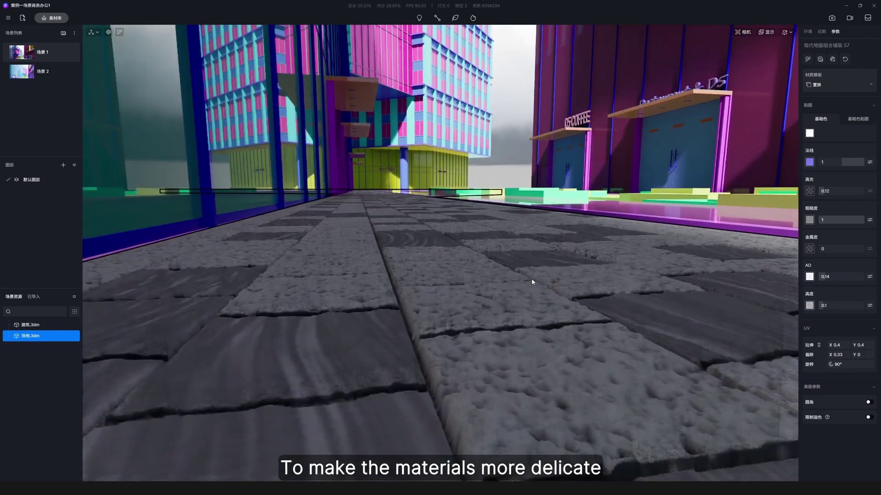
key(Escape)
key(i)
click(506, 286)
key(e)
drag(862, 220, 843, 221)
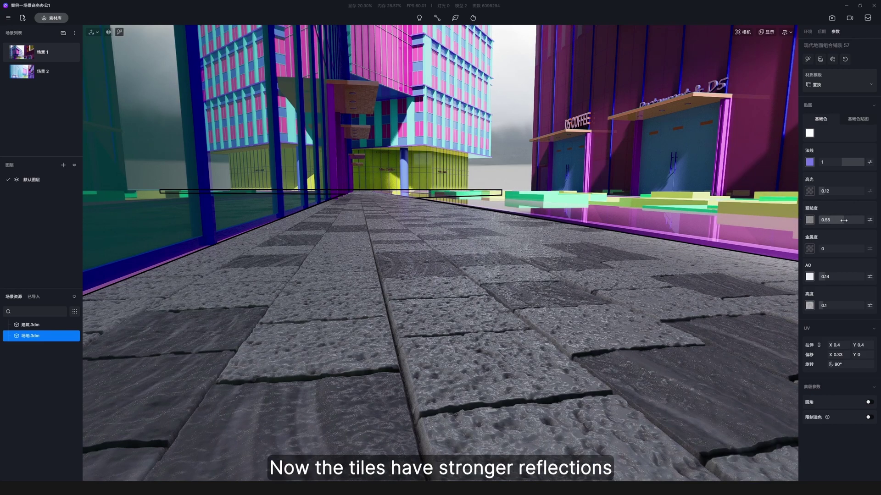
drag(825, 304, 819, 304)
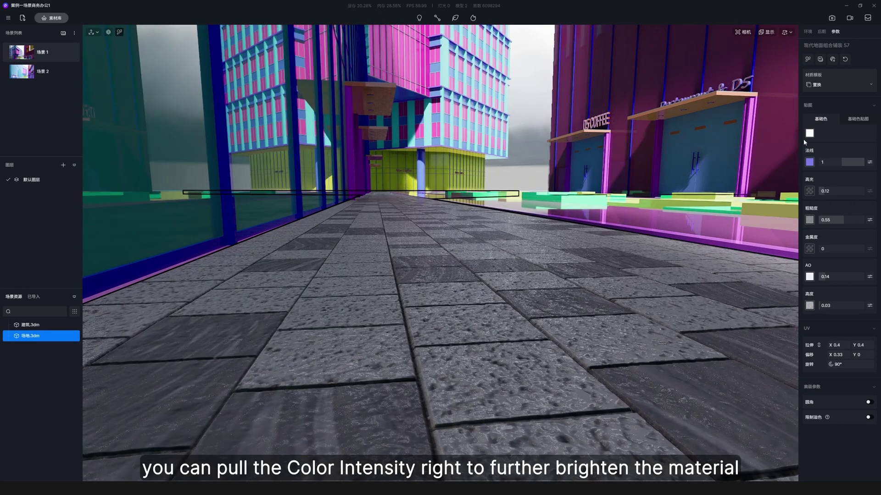
Increase the color intensity of the paving's base color and finish editing the material
click(809, 134)
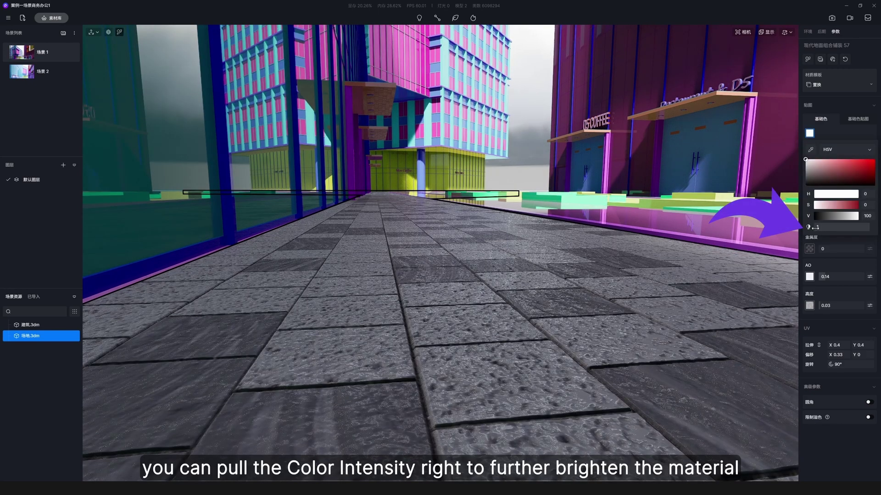
drag(839, 227, 843, 227)
click(849, 225)
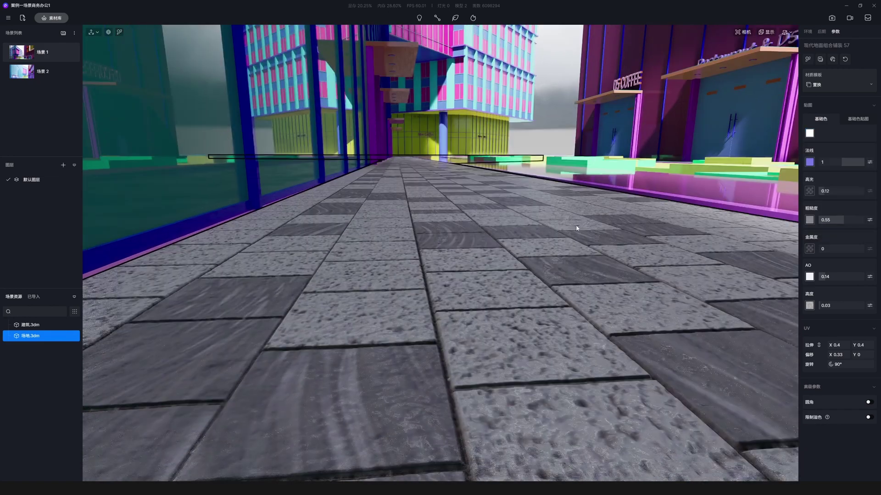
key(Escape)
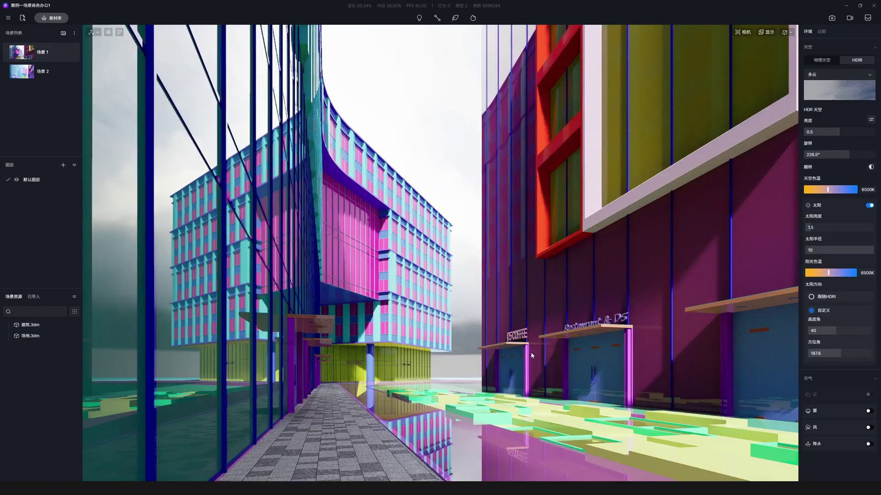
Search the material library for 混凝土 (concrete)
key(i)
click(387, 476)
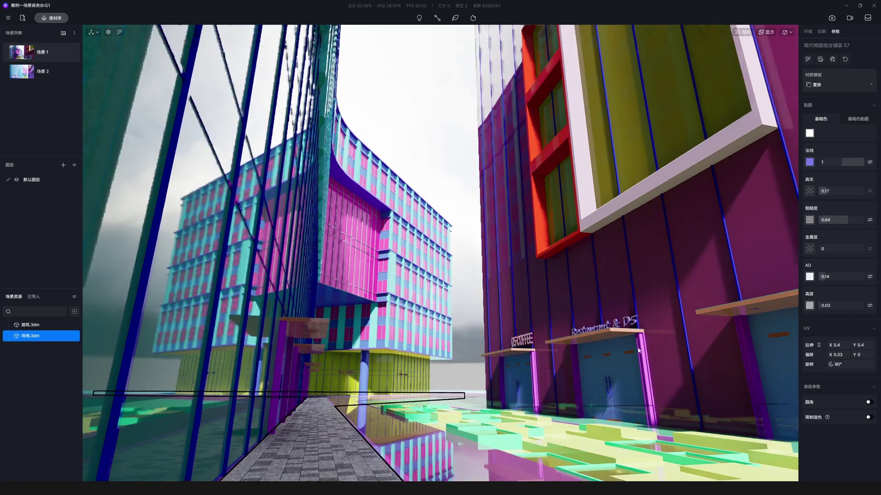
click(51, 18)
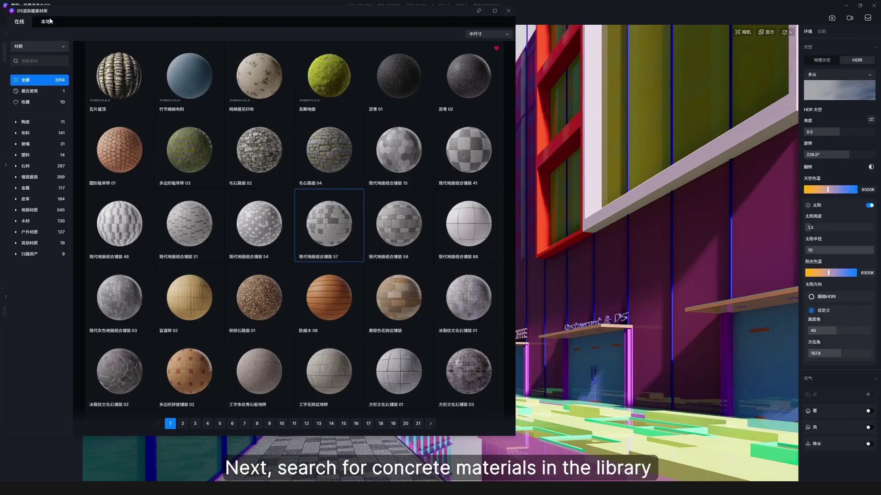
click(39, 62)
text(混凝土)
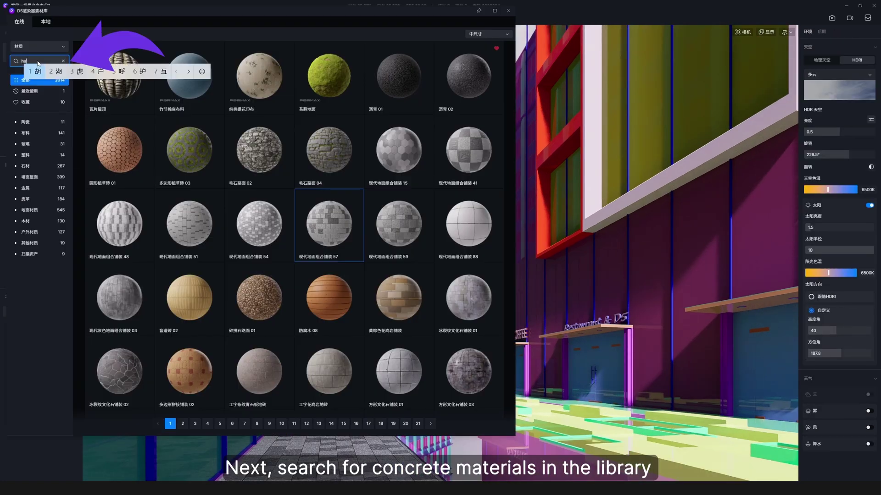
key(Return)
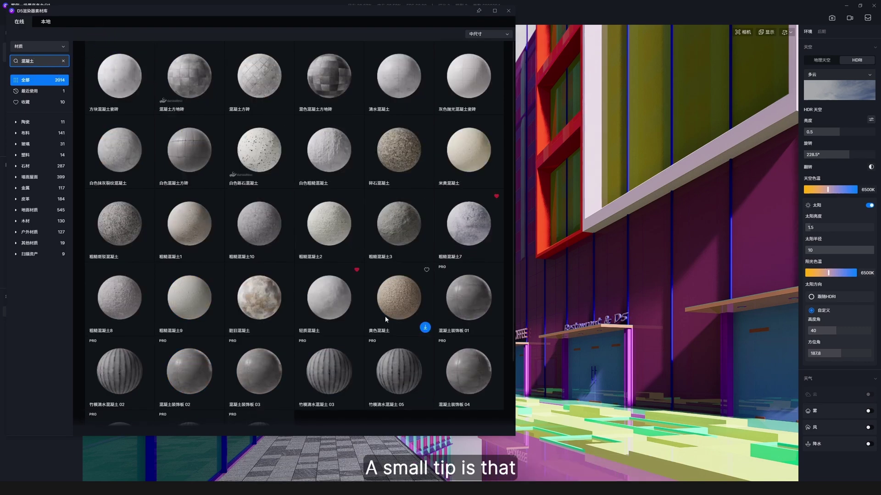
Apply the 轻质混凝土 material to the open ground beside the paved walkway and stop placing it
drag(342, 298, 441, 414)
click(439, 411)
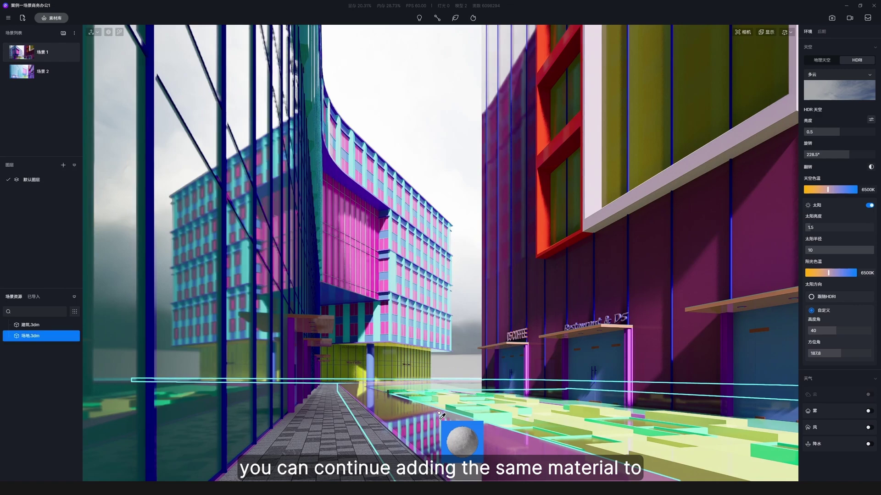
right_drag(439, 412, 452, 345)
scroll(454, 349, up, 5)
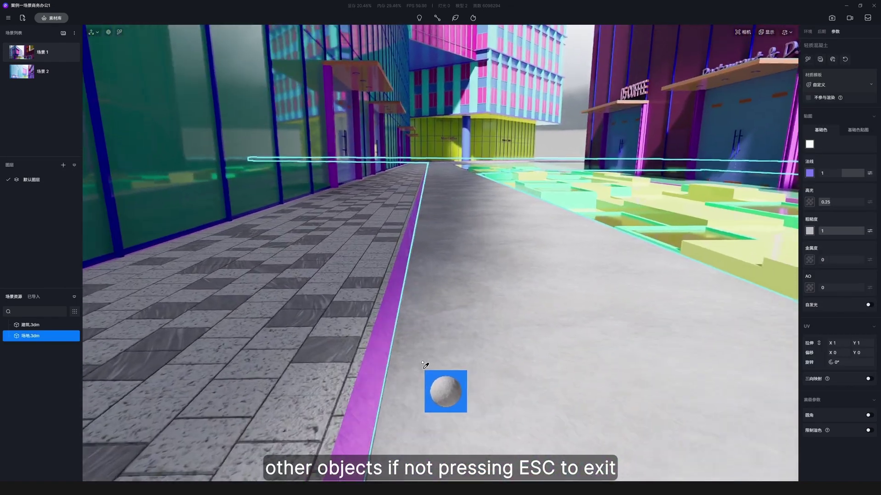
key(Escape)
Enable triplanar mapping for the ground's 轻质混凝土 material and set its UV stretch to 0.5
right_drag(364, 335, 516, 331)
key(i)
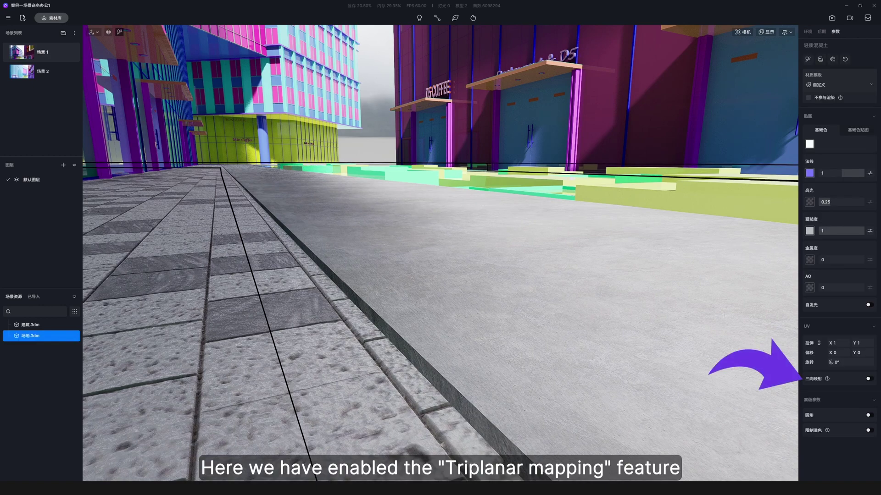
click(869, 379)
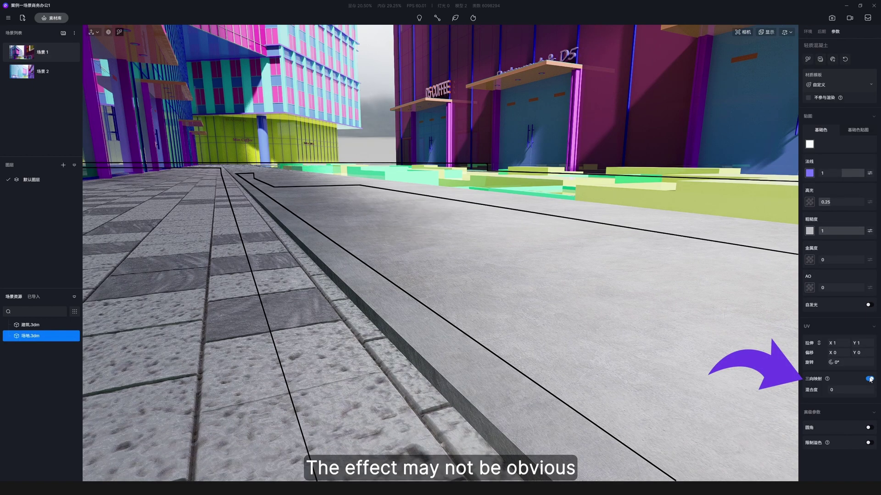
click(838, 343)
text(0.5)
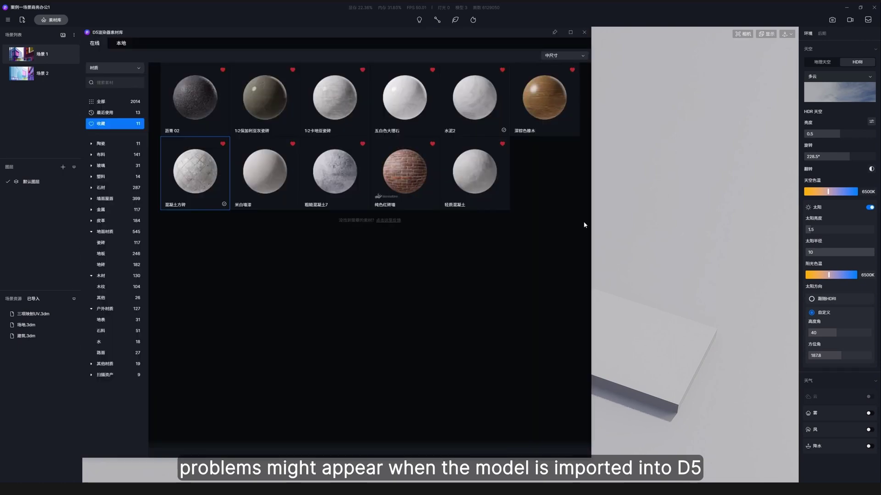
Apply the 纯色红砖墙 brick material to the rectangular slab and enable its triplanar mapping
drag(399, 166, 568, 309)
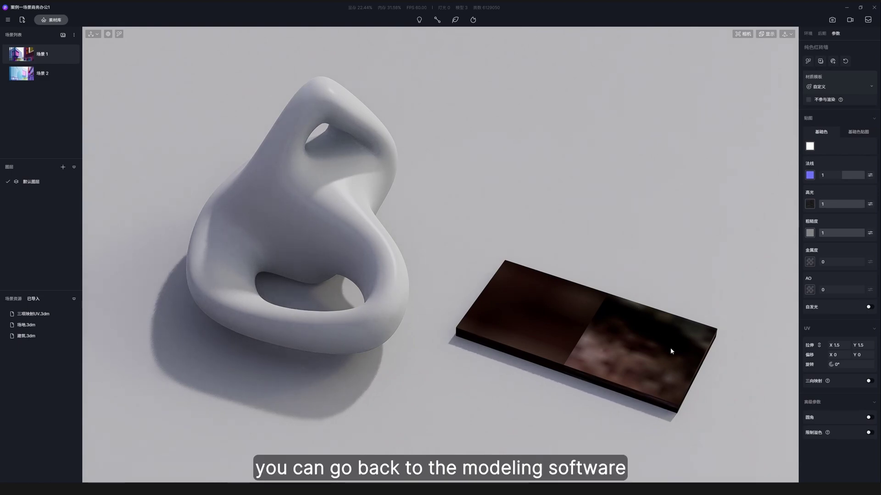
click(868, 381)
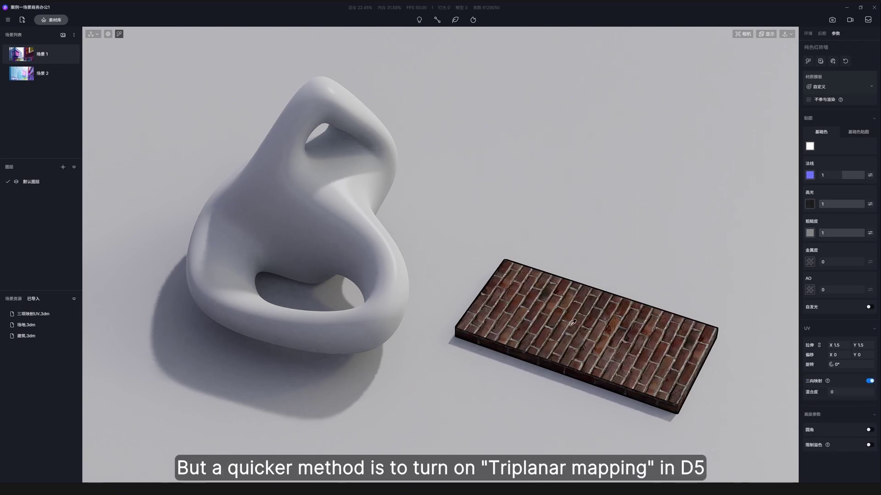
key(Escape)
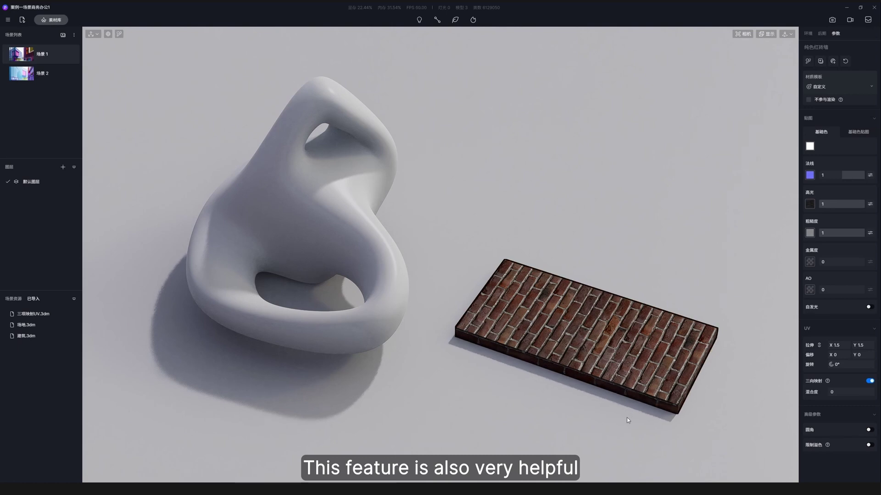
Apply the 粗糙混凝土7 material to the curved sculpture and inspect its surface for texture seams
middle_drag(375, 282, 448, 305)
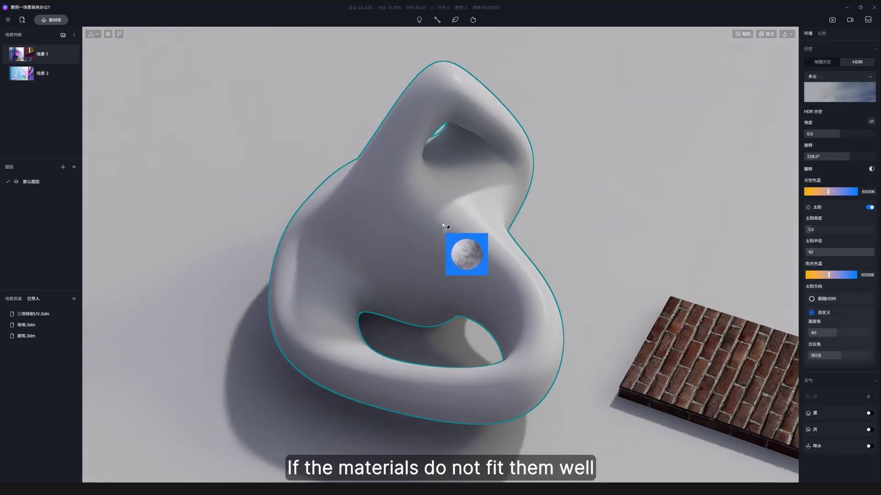
click(444, 226)
scroll(412, 201, up, 10)
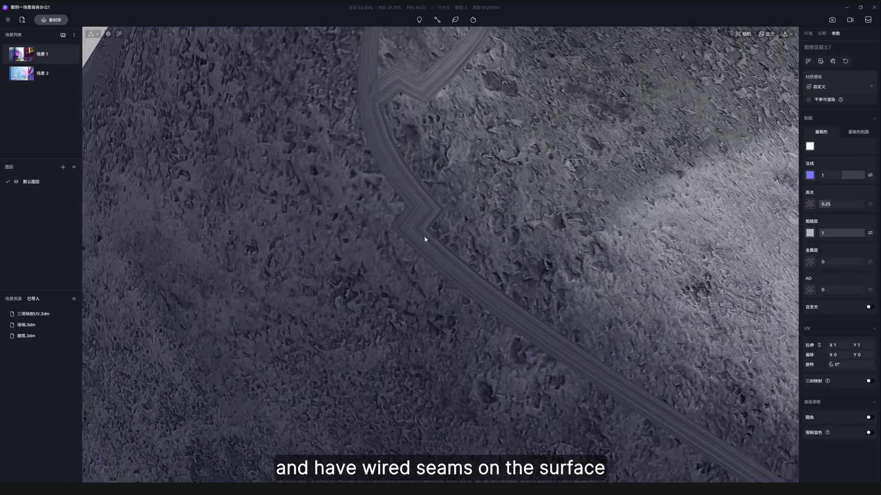
scroll(388, 233, down, 8)
Enable triplanar mapping for the sculpture's rough concrete and set the blend amount to 0.63
key(i)
click(409, 244)
click(868, 381)
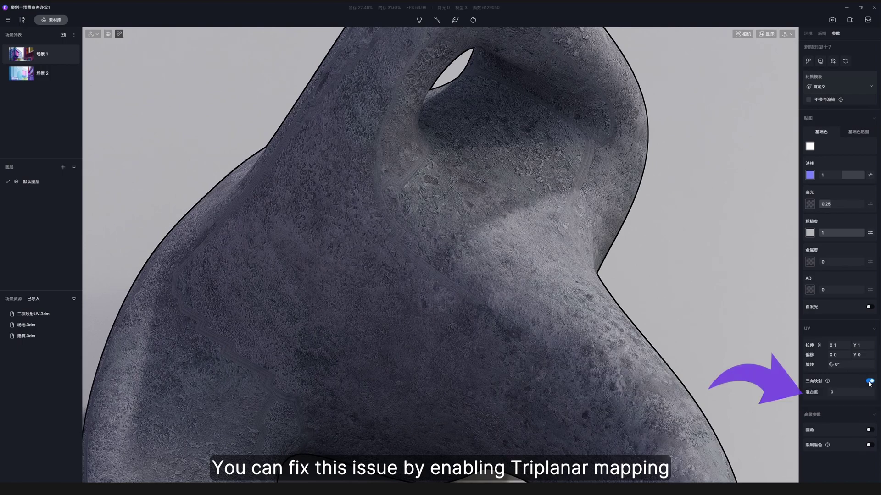
scroll(391, 211, up, 3)
scroll(390, 211, up, 3)
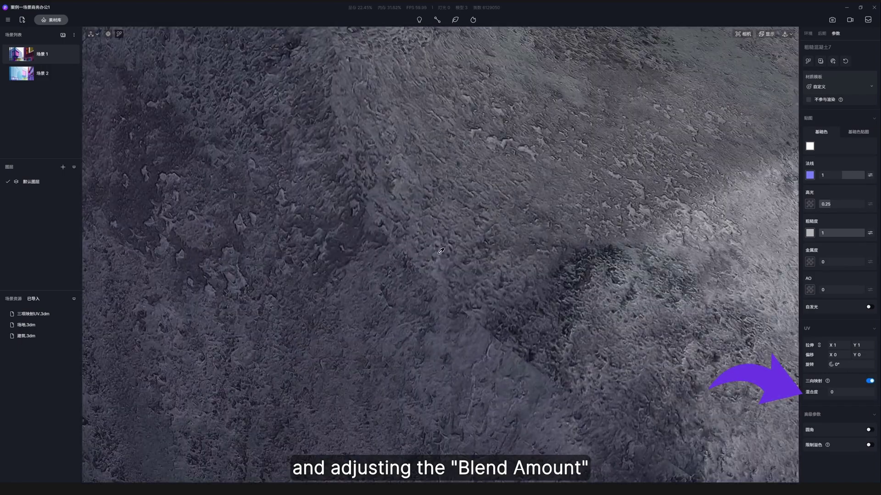
drag(829, 392, 856, 388)
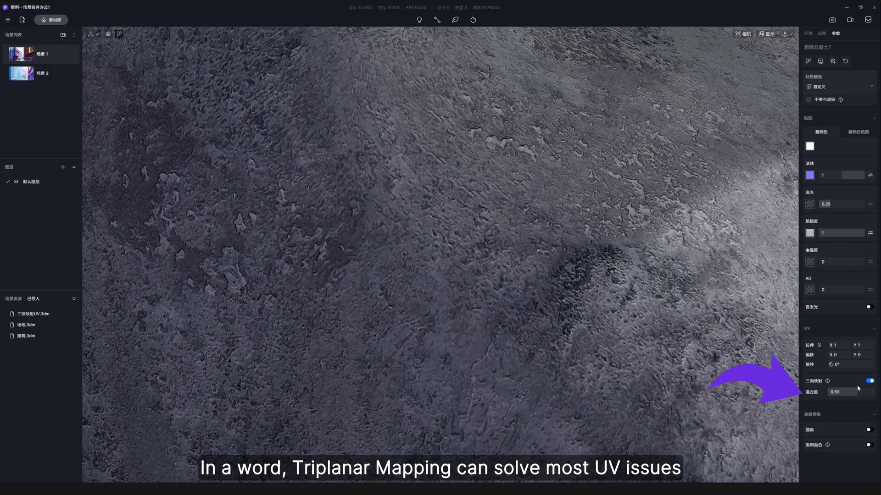
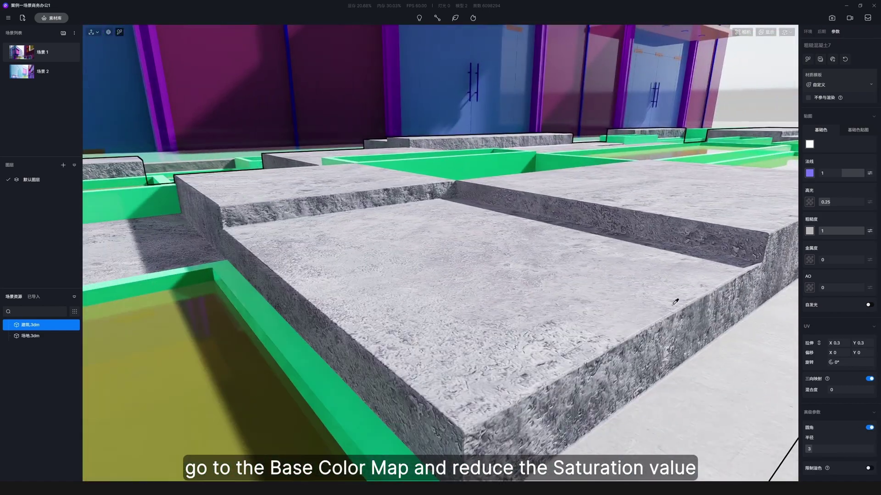
Set the saturation of the stepped platforms' base color map to -100 and its contrast to -7
click(858, 130)
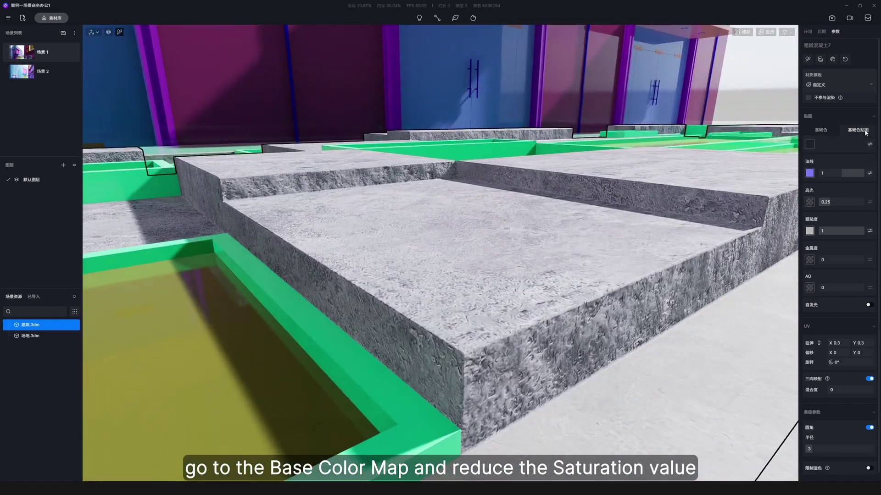
click(869, 144)
mouse_move(527, 234)
right_down()
mouse_move(550, 259)
mouse_move(644, 272)
right_up()
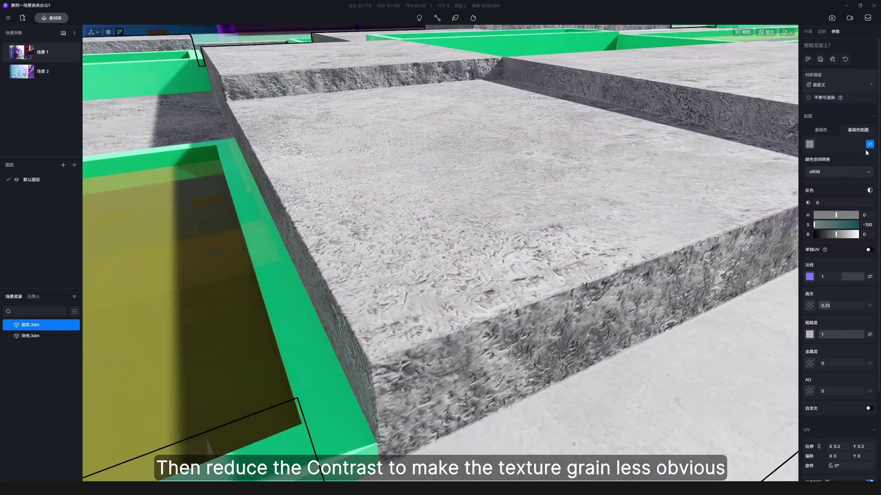
key(s)
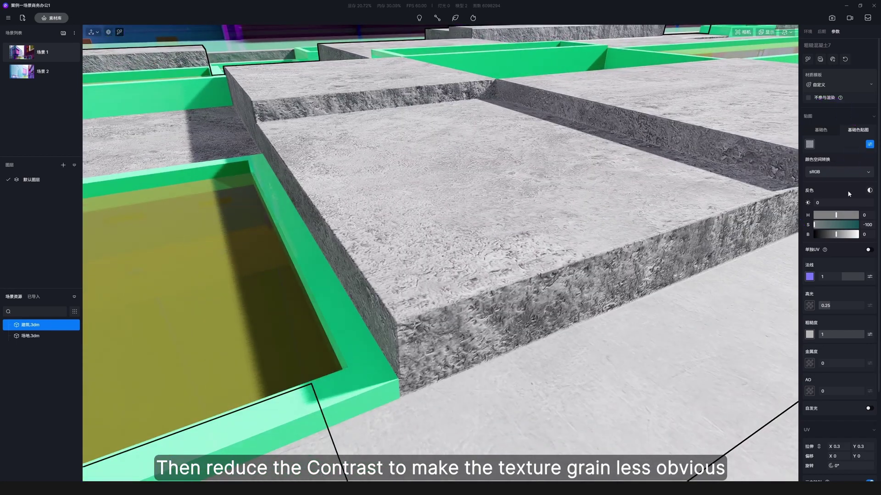
drag(846, 202, 833, 204)
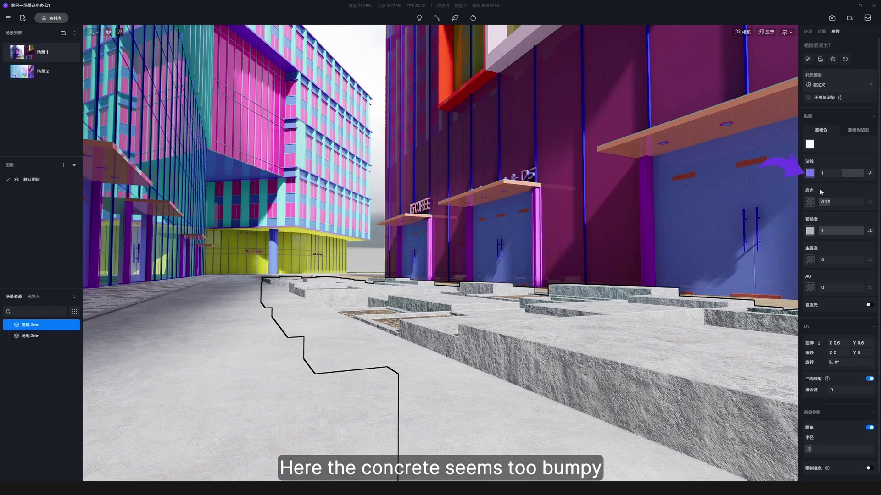
Reduce the normal map strength of the platforms' 粗糙混凝土7 material to make the concrete less bumpy
drag(857, 174, 849, 176)
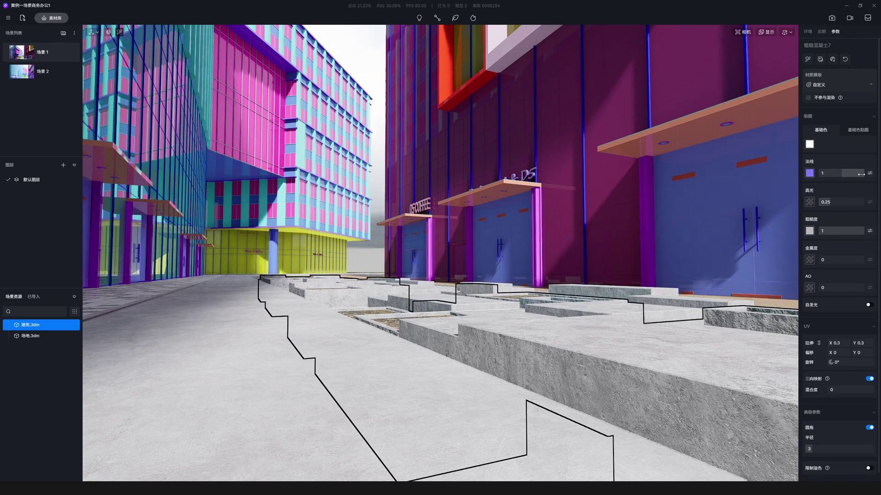
drag(861, 175, 850, 174)
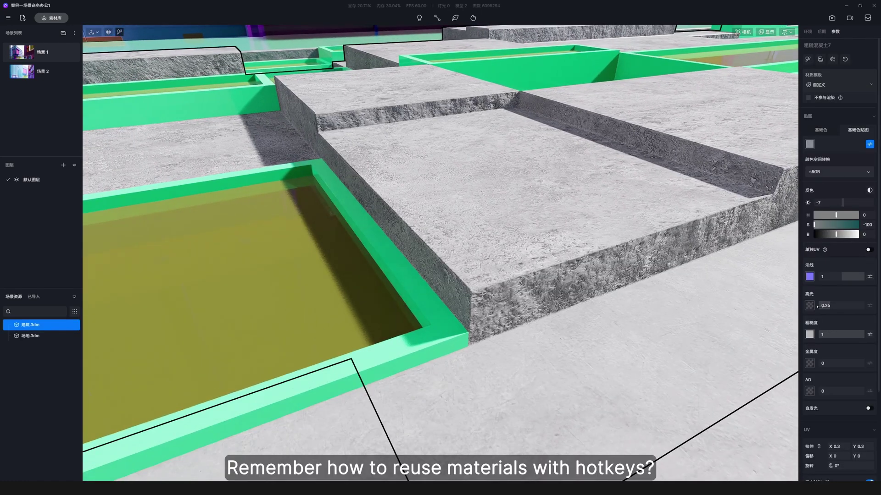
Copy the rough concrete from the stepped platforms and paste it onto the green borders around the planter beds
right_drag(561, 298, 518, 258)
click(518, 258)
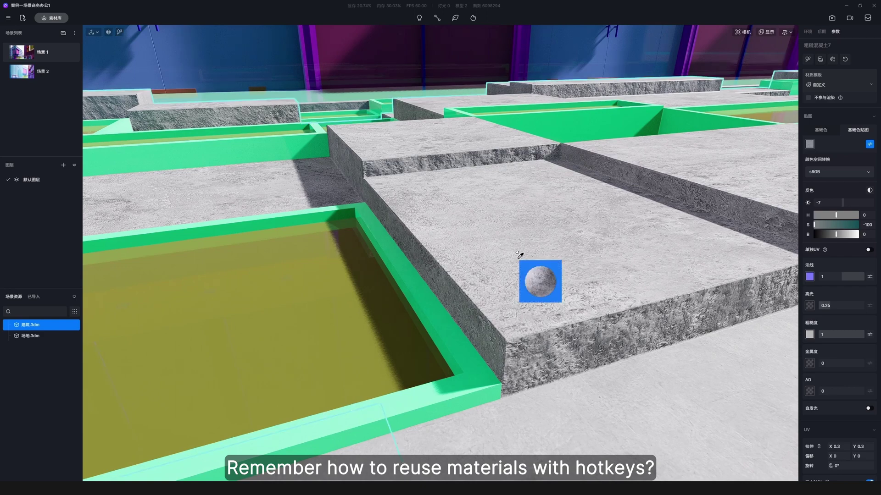
key(i)
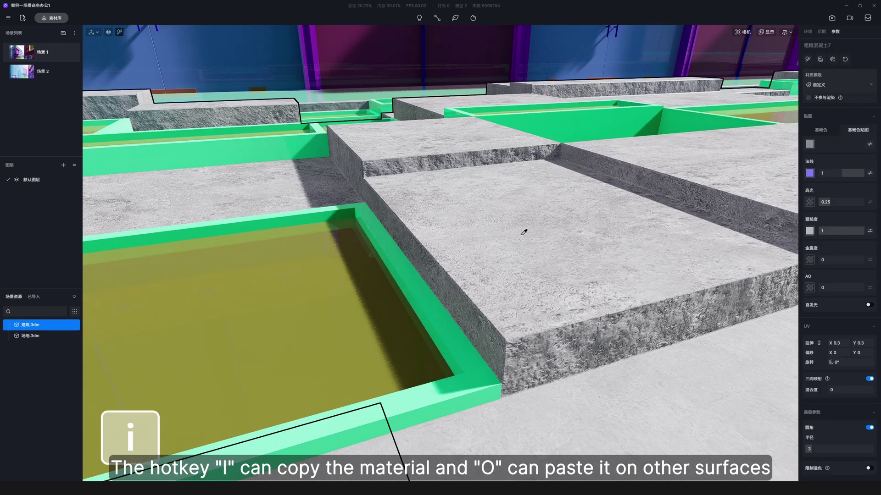
key(o)
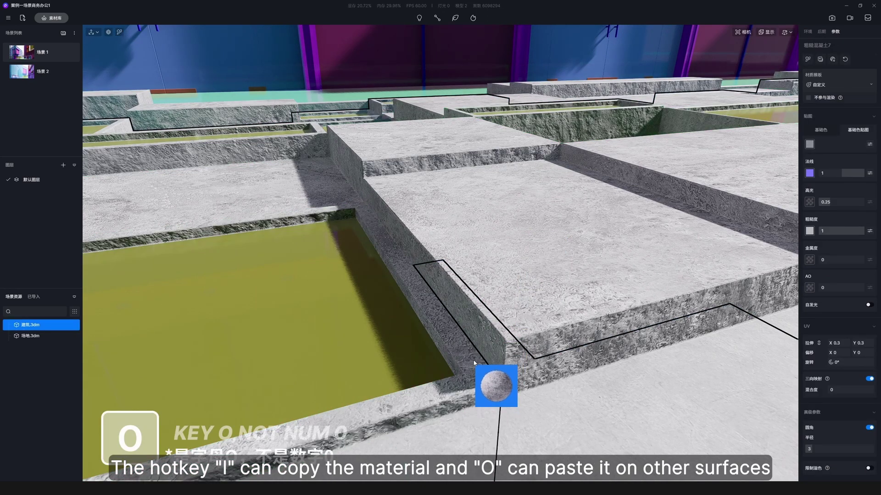
right_drag(473, 364, 393, 164)
key(Escape)
key(a)
key(e)
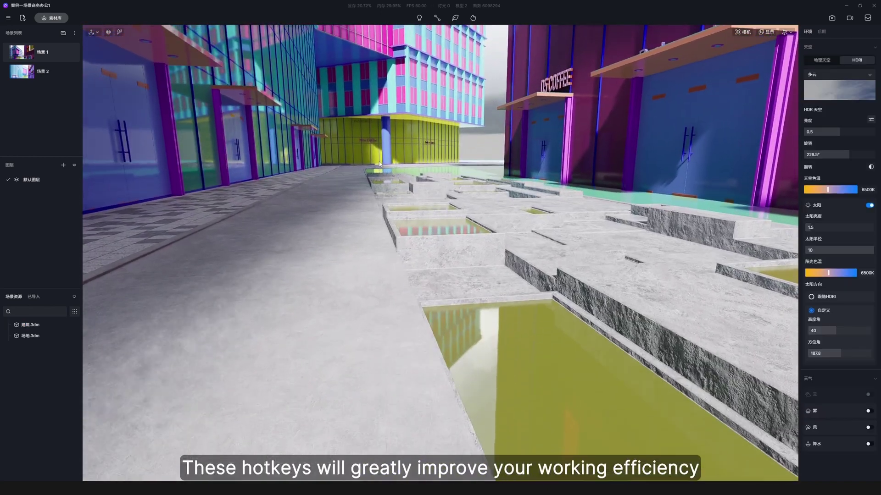
Apply a wood plank material to the green strip before the shops and a dry-leaf ground material to the planter beds
click(54, 18)
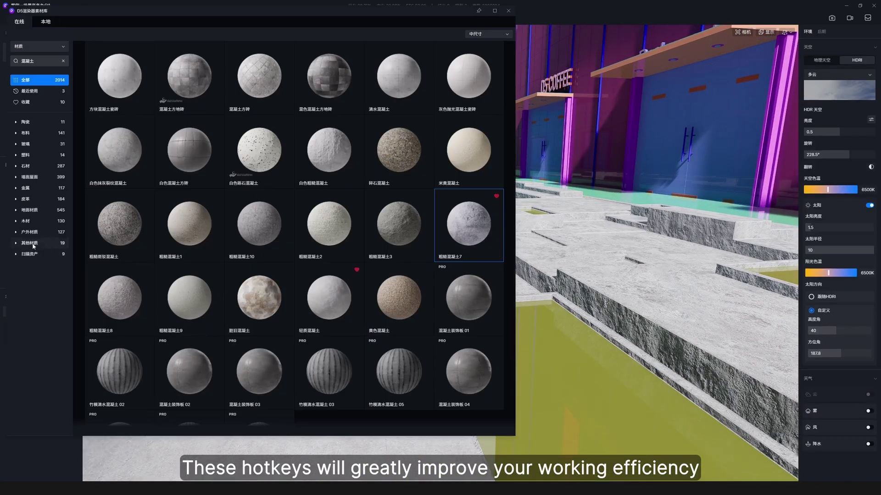
click(28, 222)
click(28, 210)
click(35, 232)
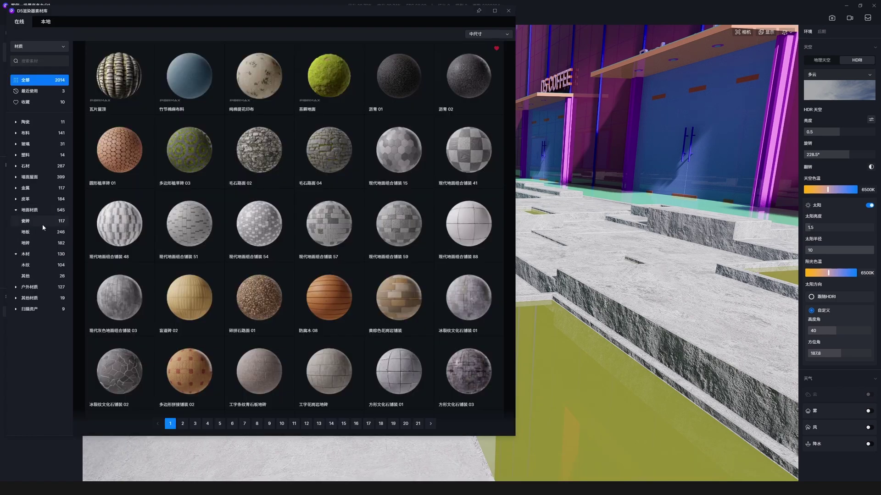
scroll(354, 252, down, 10)
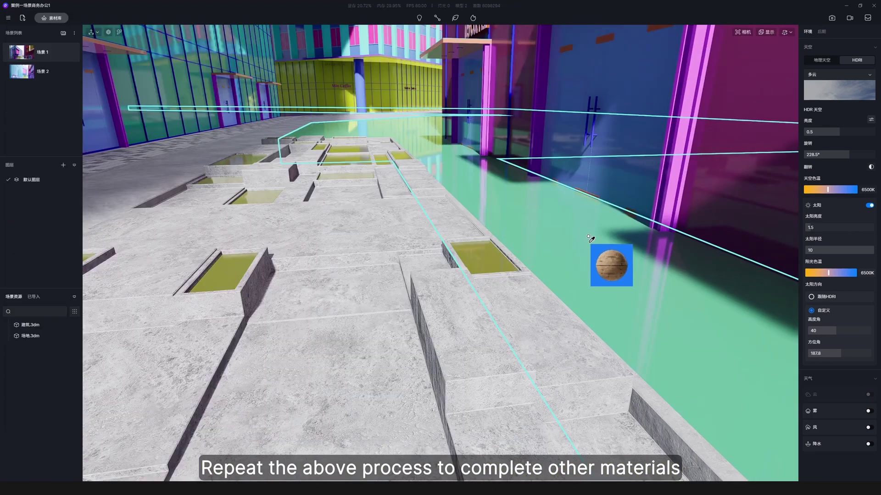
drag(611, 266, 564, 209)
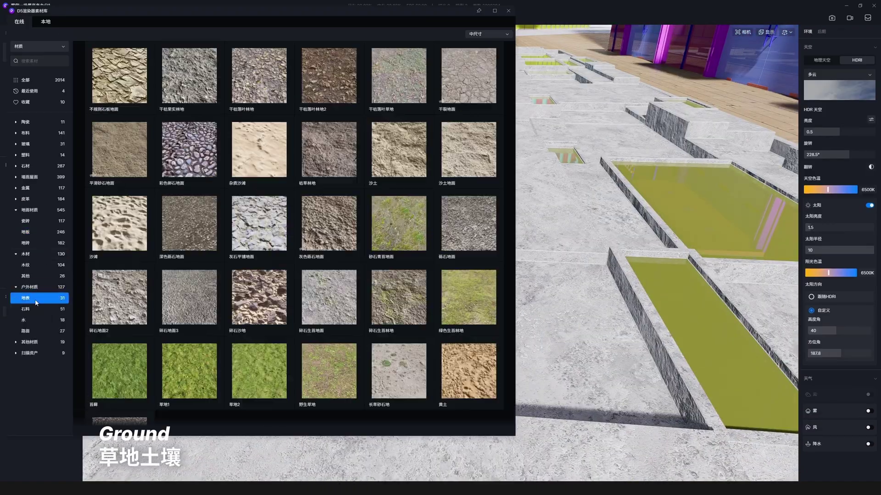
drag(289, 78, 413, 315)
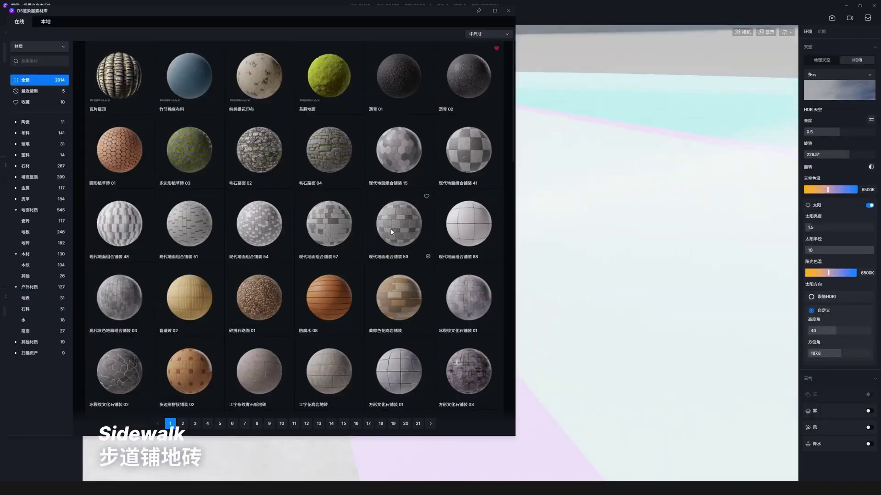
Apply a 现代地面组合铺装 paving material to the pink sidewalk strips and a dark asphalt material to the road
drag(358, 256, 362, 251)
drag(361, 250, 363, 252)
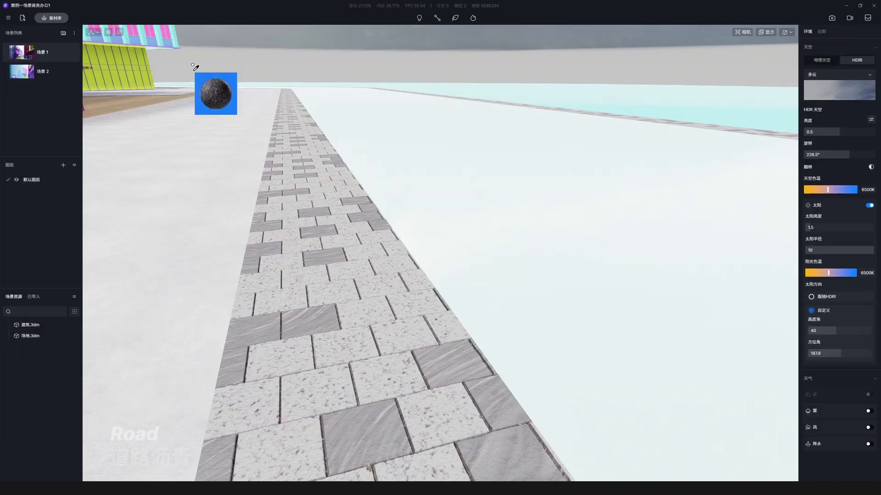
drag(197, 68, 509, 210)
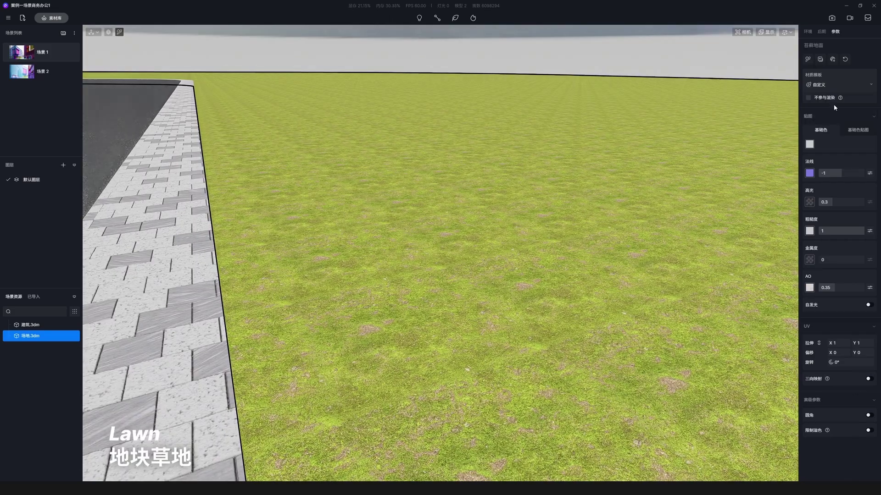
Finish the 苔藓地面 lawn material and apply 现代地面组合铺装 41 to the remaining ground between the buildings
click(869, 145)
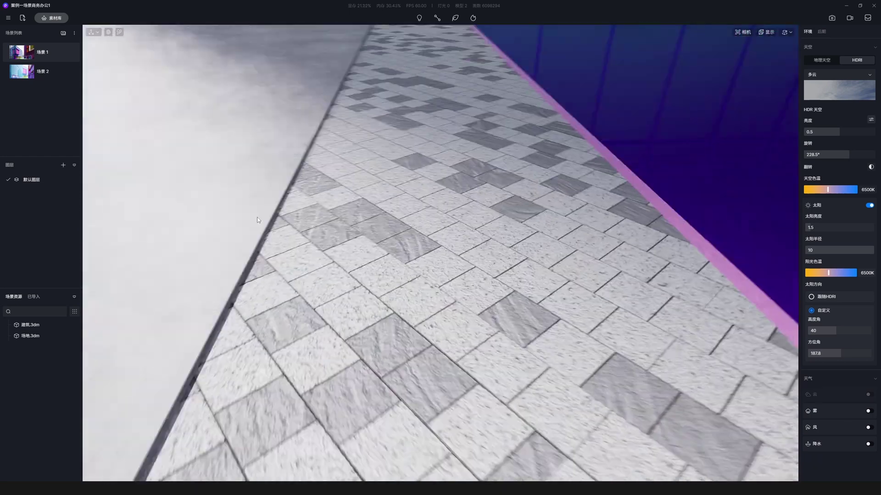
click(256, 216)
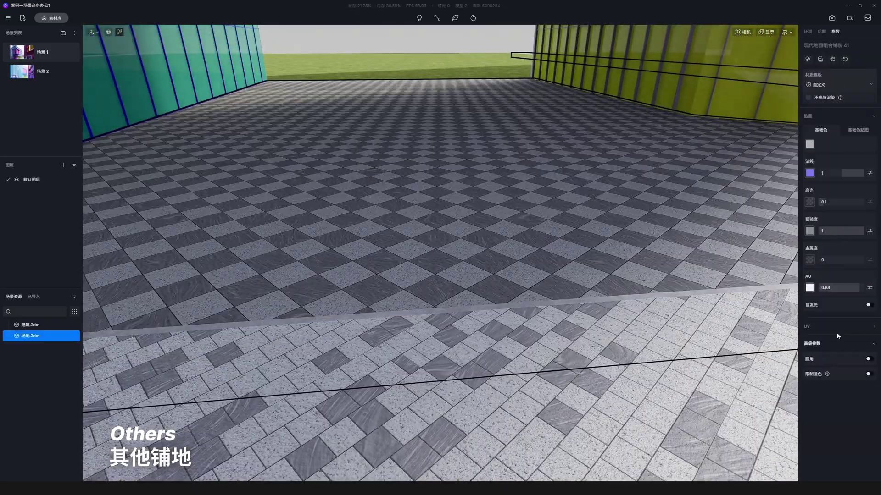
click(836, 328)
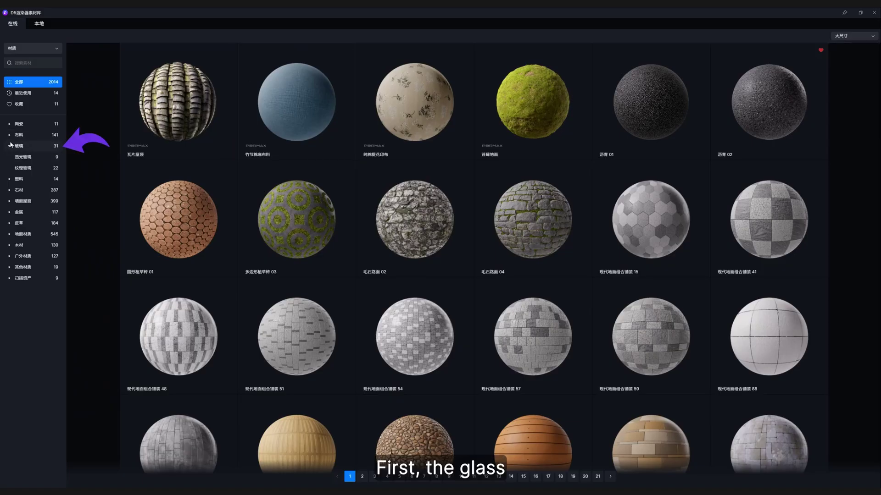
Browse the preset glass materials in the online asset library
click(37, 147)
scroll(844, 96, down, 5)
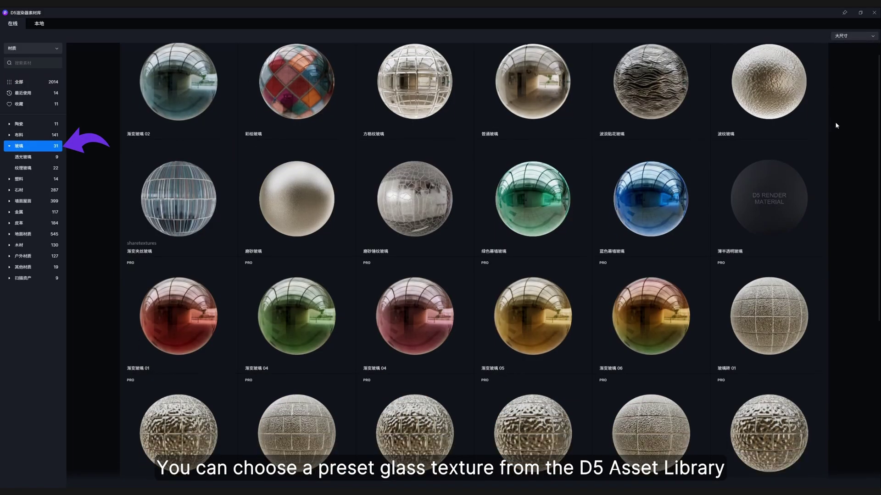
scroll(837, 130, up, 5)
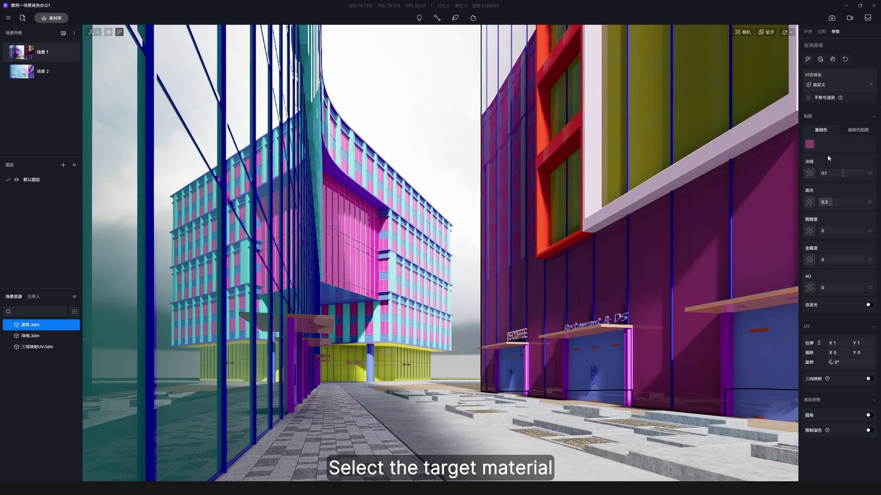
Change the purple curtain wall glass to a white base color and switch its material template to 透明 (Transparent)
click(809, 144)
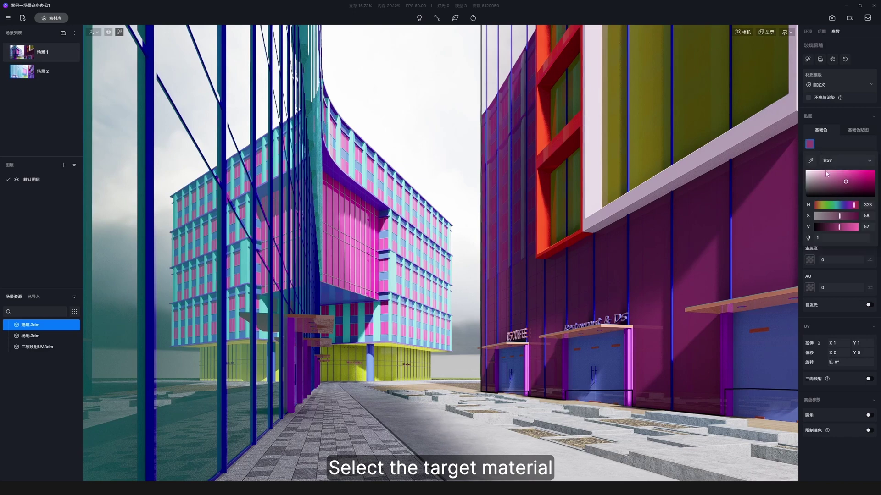
click(817, 198)
click(844, 85)
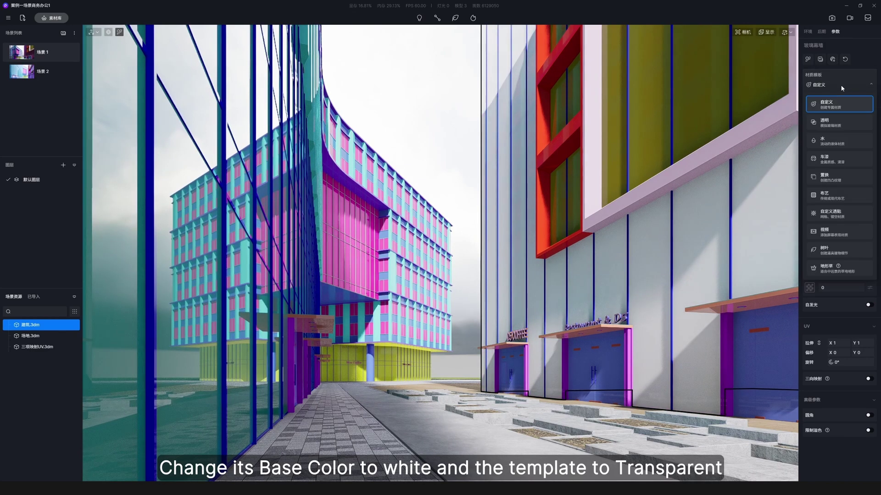
click(835, 122)
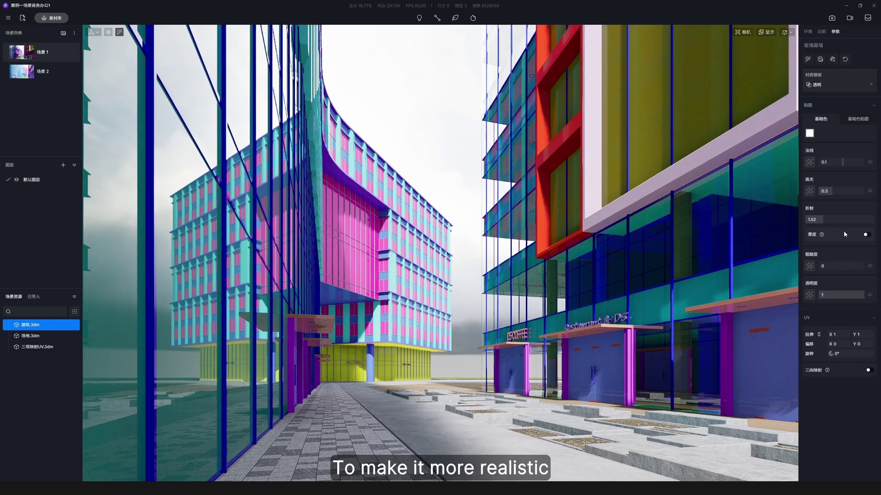
Add a normal map to the curtain wall glass, enable triplanar mapping, and set the UV stretch to 0.02
click(809, 163)
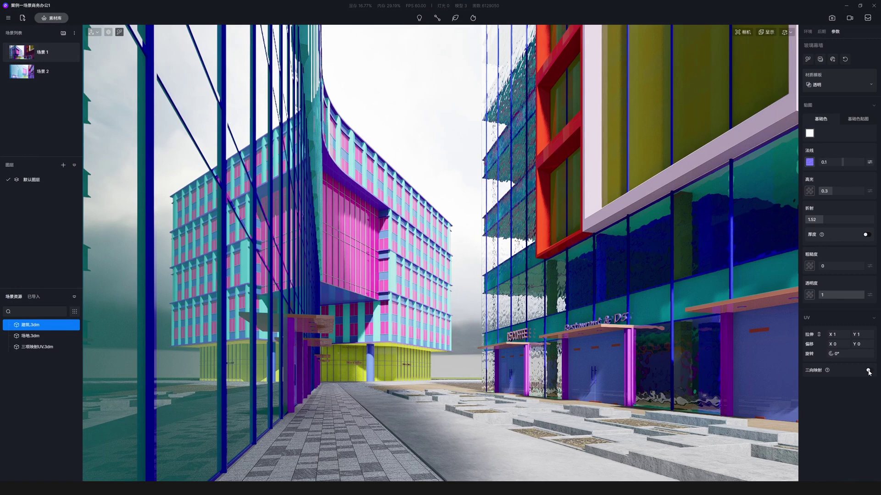
click(868, 370)
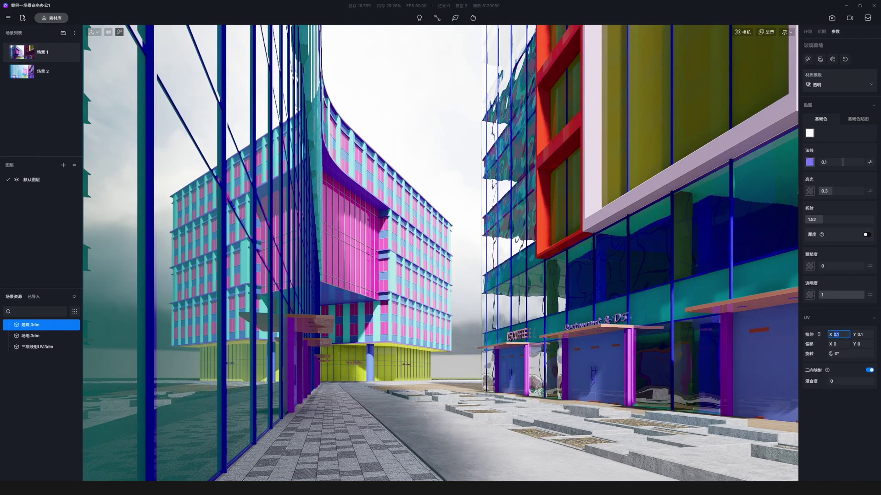
text(0.02)
key(Return)
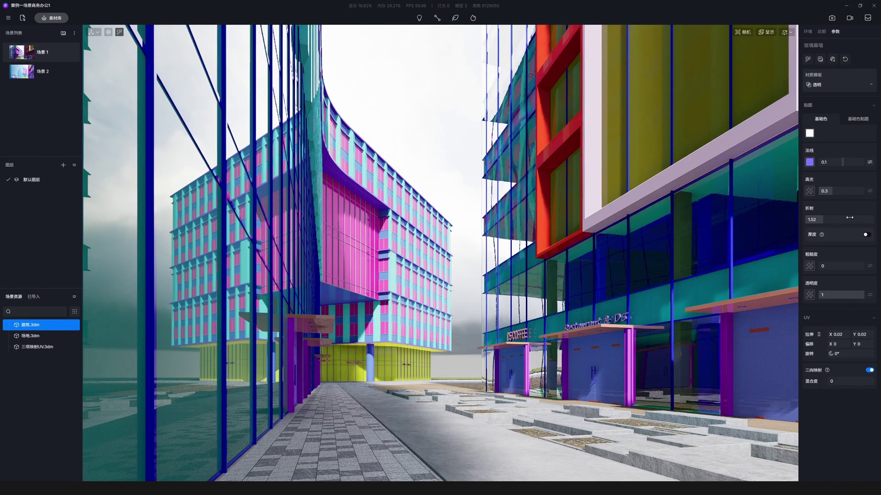
Set the curtain wall glass's normal strength to 0.02, opacity to 0.97 and specular to 0.45
mouse_move(843, 163)
mouse_down()
mouse_move(856, 164)
mouse_move(842, 166)
mouse_up()
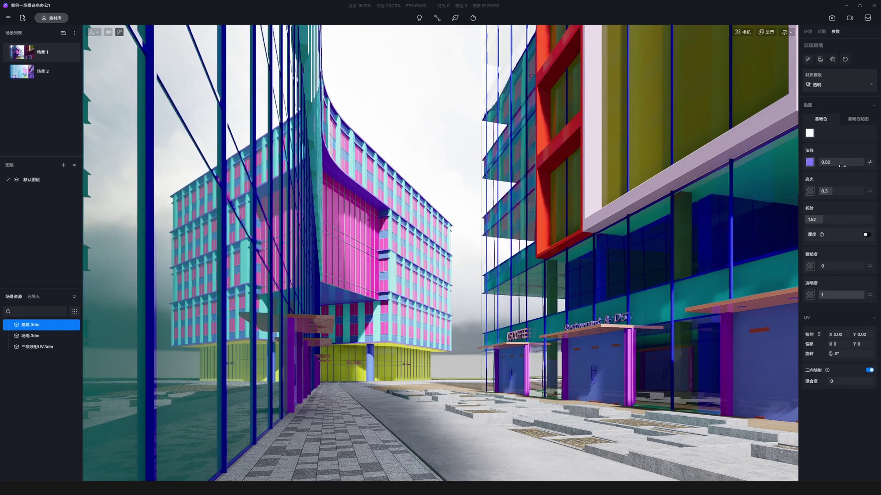
text(.02)
key(Return)
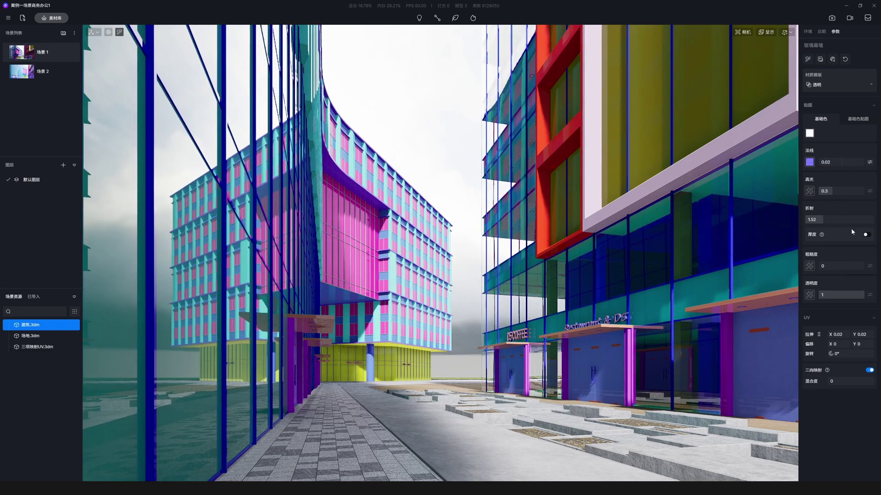
drag(862, 294, 858, 294)
mouse_move(836, 191)
mouse_down()
mouse_move(857, 191)
mouse_move(839, 193)
mouse_up()
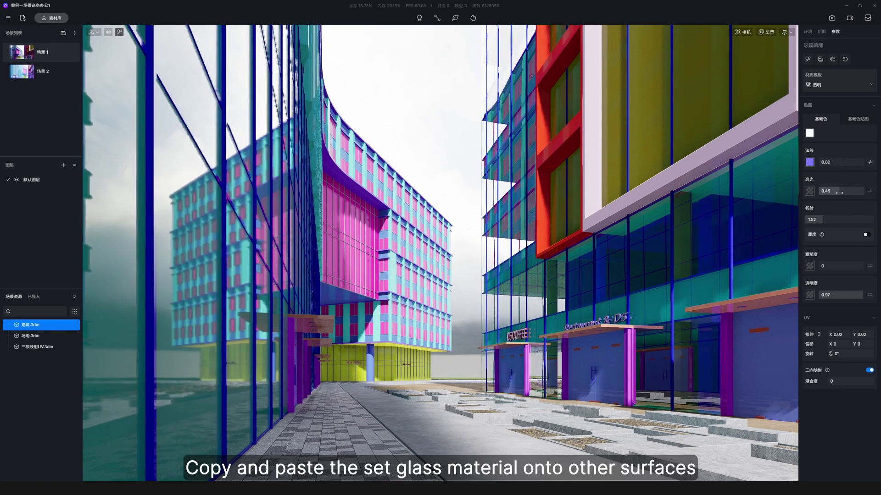
Copy the finished curtain wall glass and paste it onto the other glass walls, shop doors and windows of the buildings
key(i)
click(503, 280)
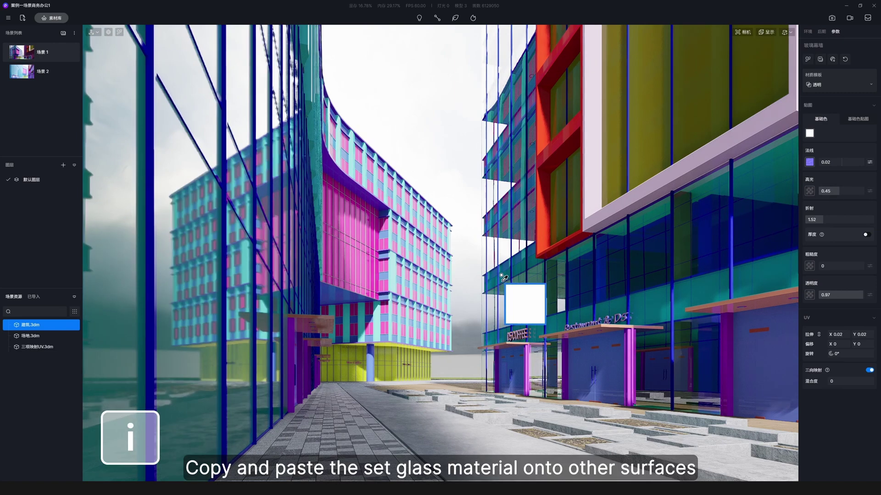
key(o)
click(183, 285)
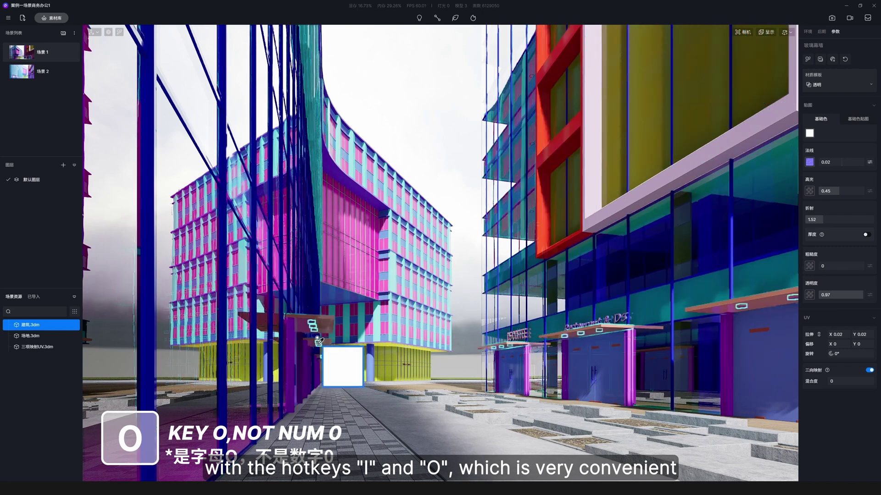
click(358, 265)
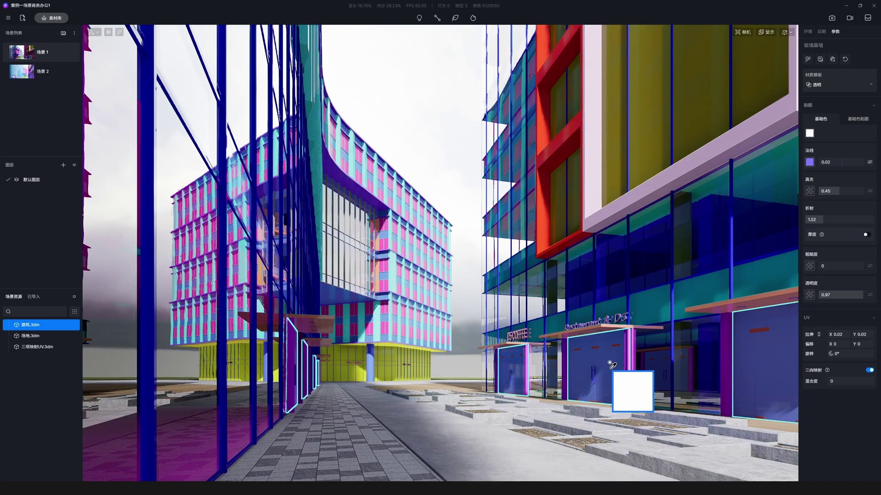
click(613, 360)
click(652, 138)
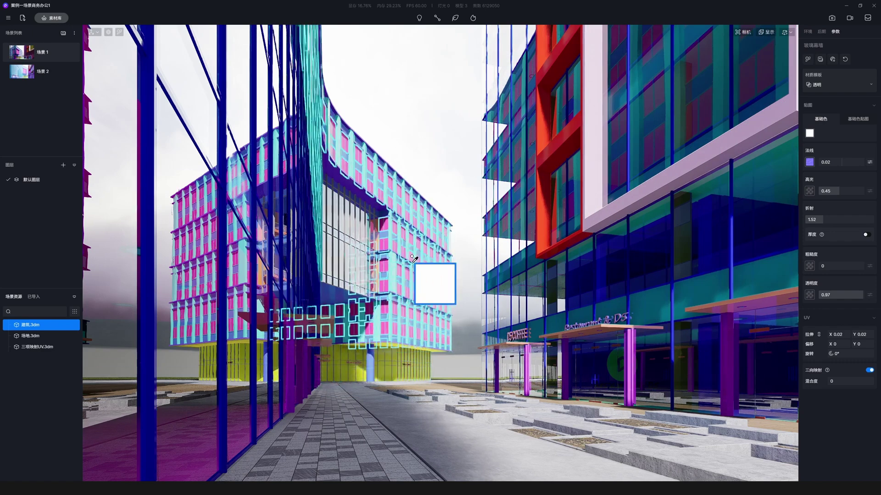
click(397, 286)
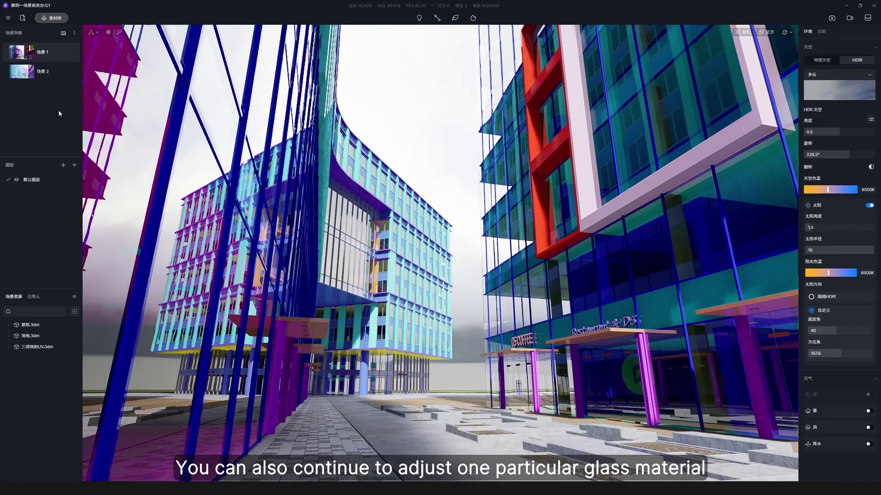
Lower the specular of the left-hand building's glass to 0.01 and slightly adjust its opacity
click(45, 77)
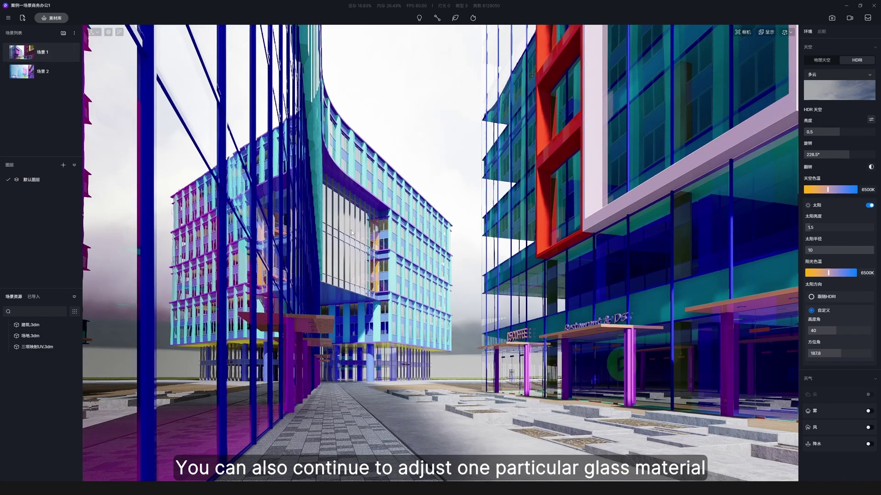
click(177, 247)
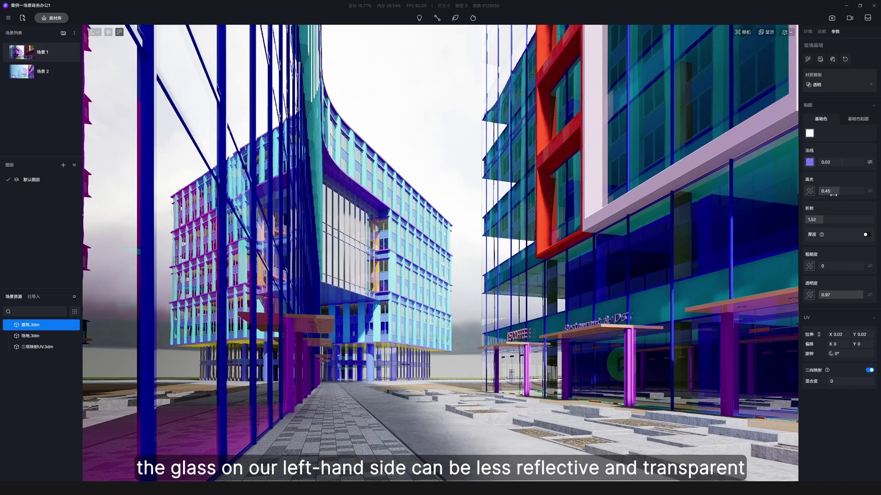
drag(839, 192, 819, 194)
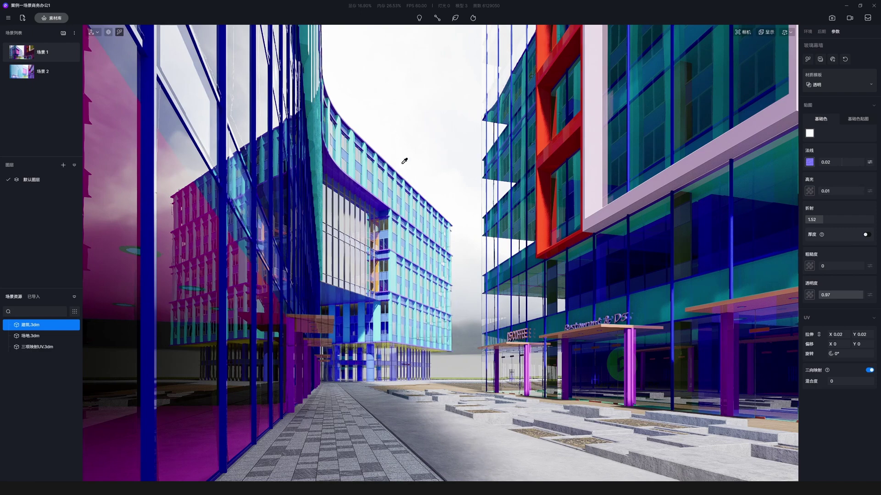
drag(863, 297, 854, 293)
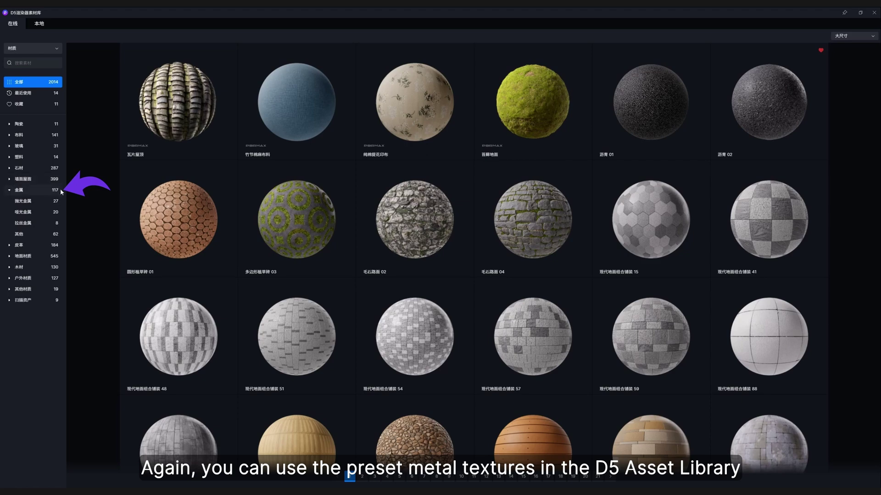
Browse the preset metal materials in the online asset library
click(40, 193)
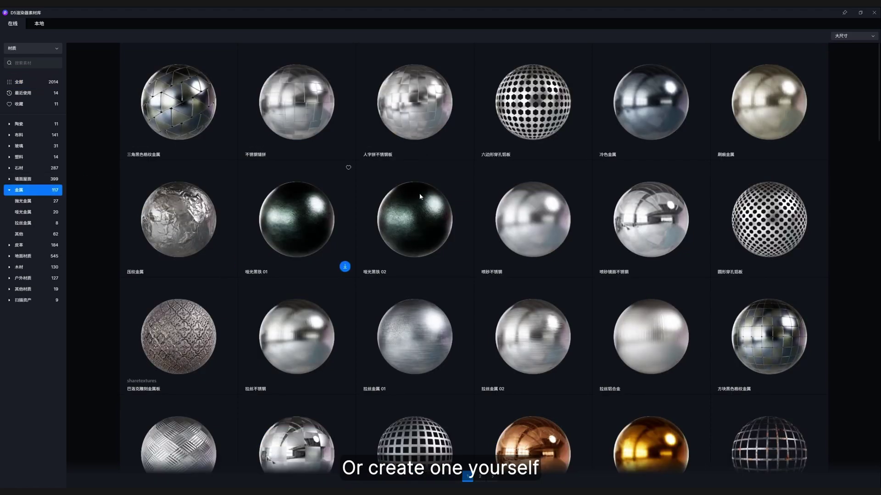
scroll(859, 108, down, 15)
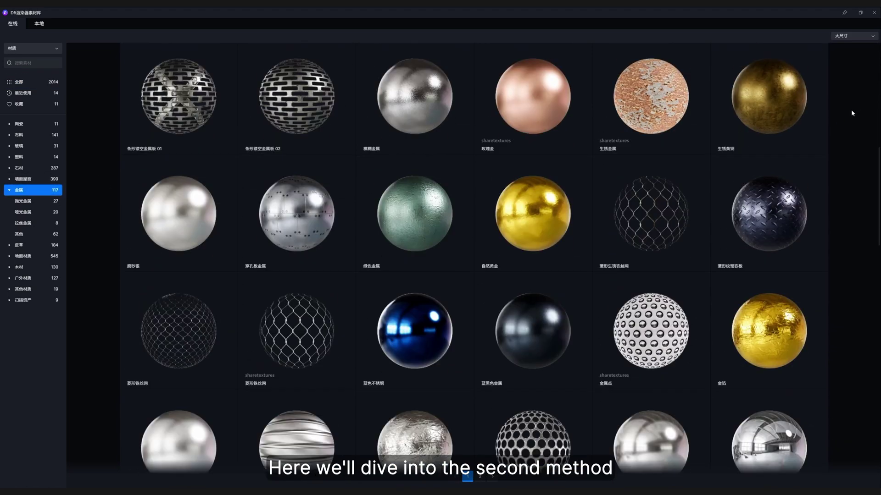
scroll(849, 113, down, 15)
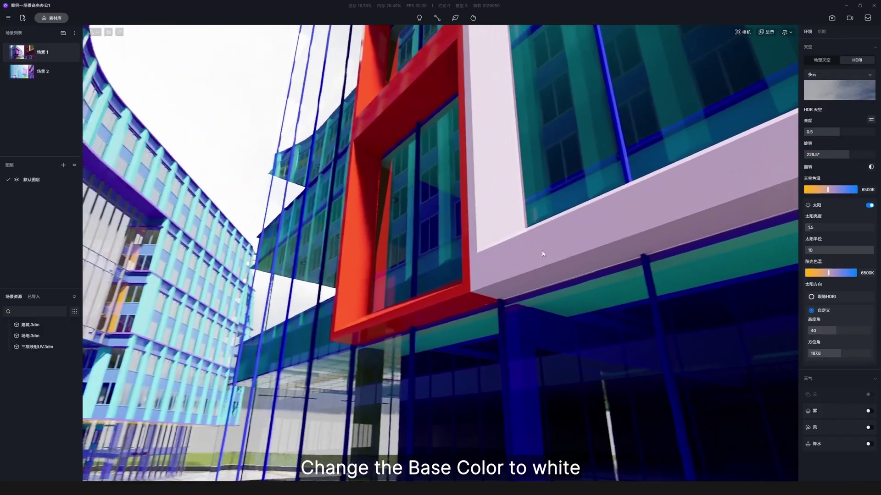
Change the base color of the pale pink metal facade frame to white
click(509, 242)
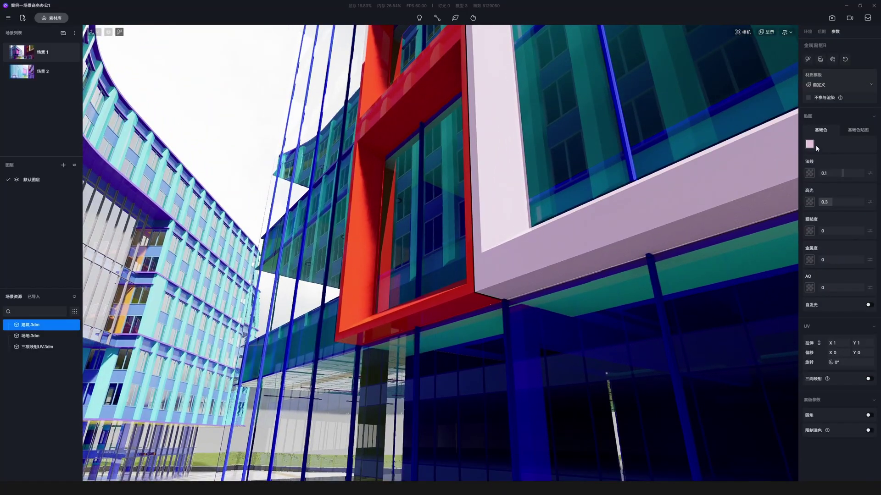
click(810, 145)
drag(826, 179, 804, 168)
click(837, 145)
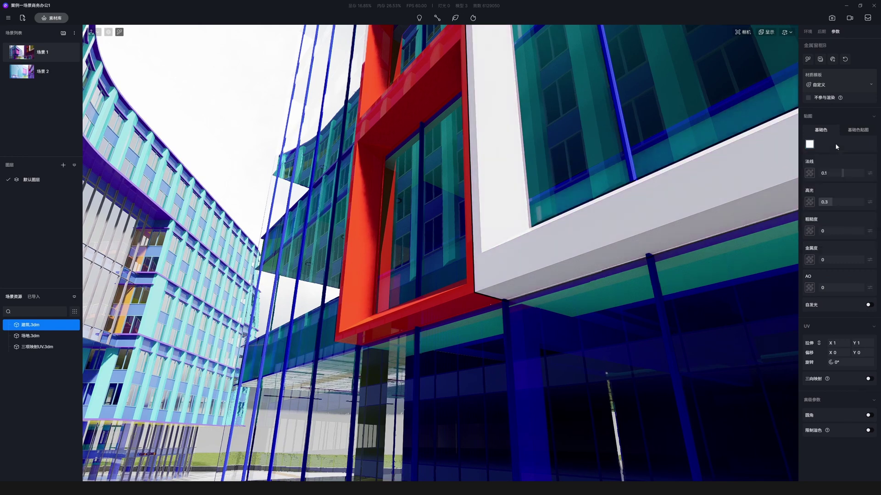
Raise the white frame's metallic to about 0.78, increase its roughness, and enable round corners with a radius of 3
drag(824, 260, 852, 259)
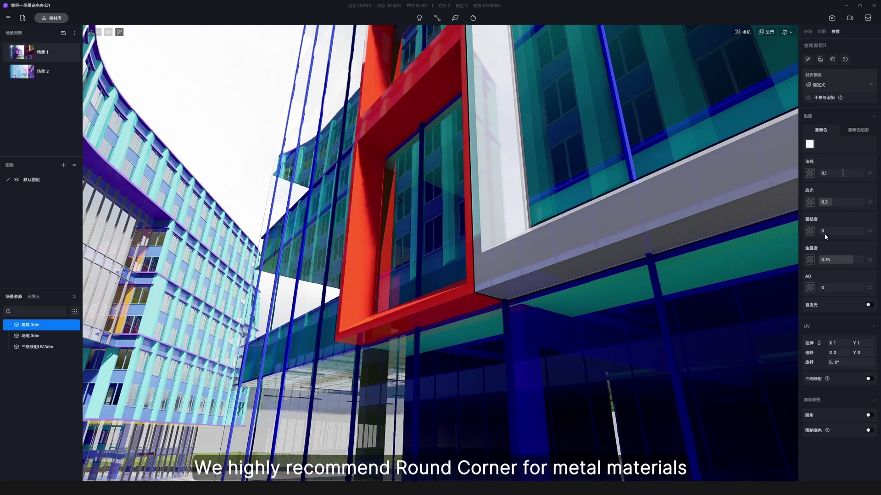
drag(820, 230, 827, 231)
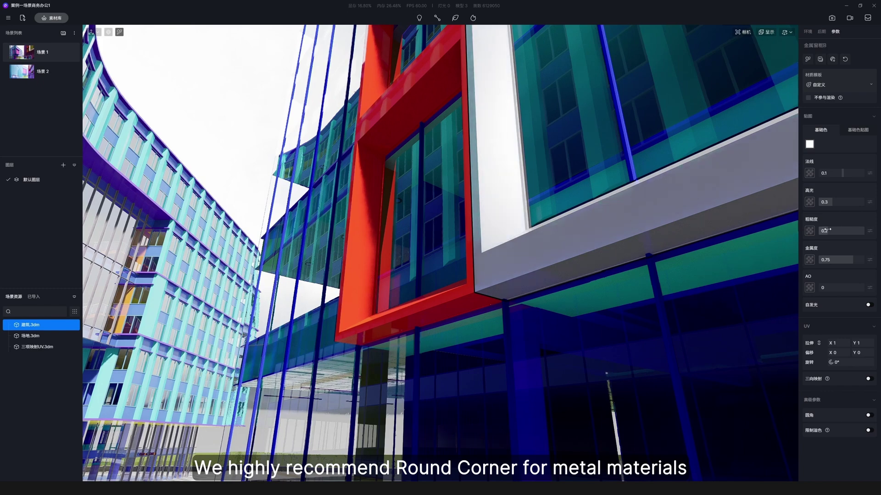
right_drag(573, 240, 596, 281)
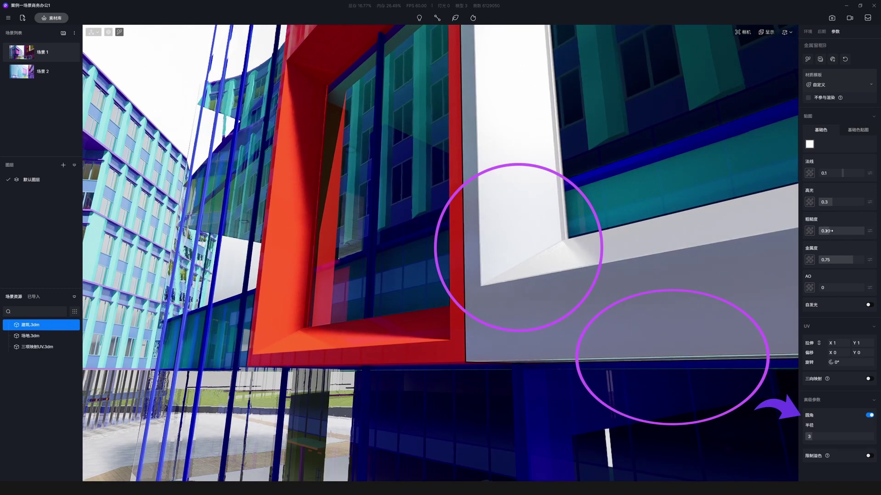
drag(850, 265, 853, 265)
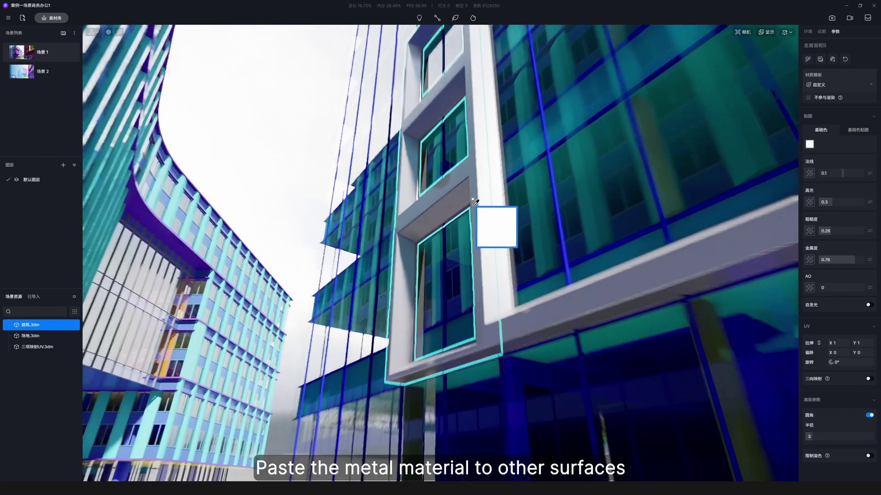
Paste the white metal onto the red window frame and fine-tune the facade frame's base color to pure white
click(505, 318)
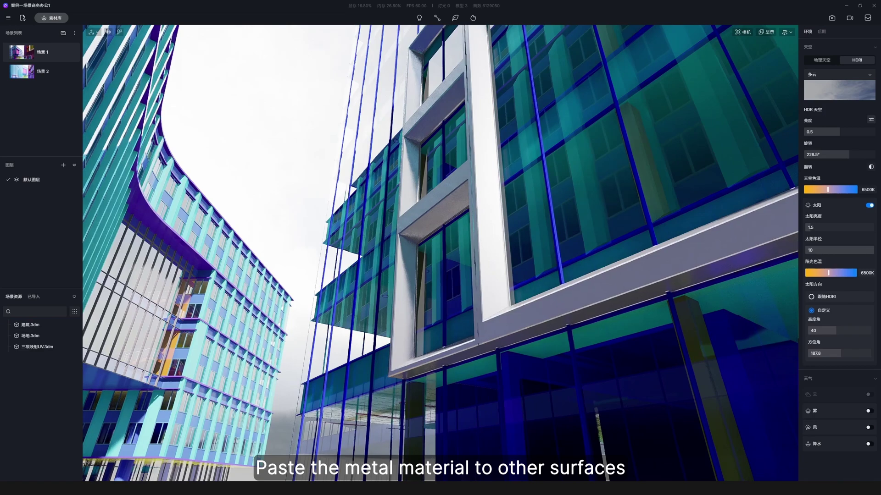
click(499, 309)
click(810, 145)
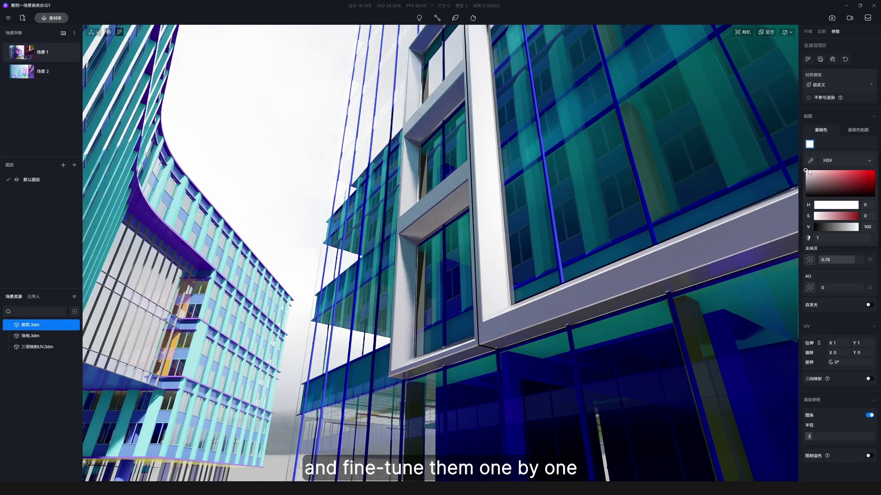
drag(806, 172, 800, 178)
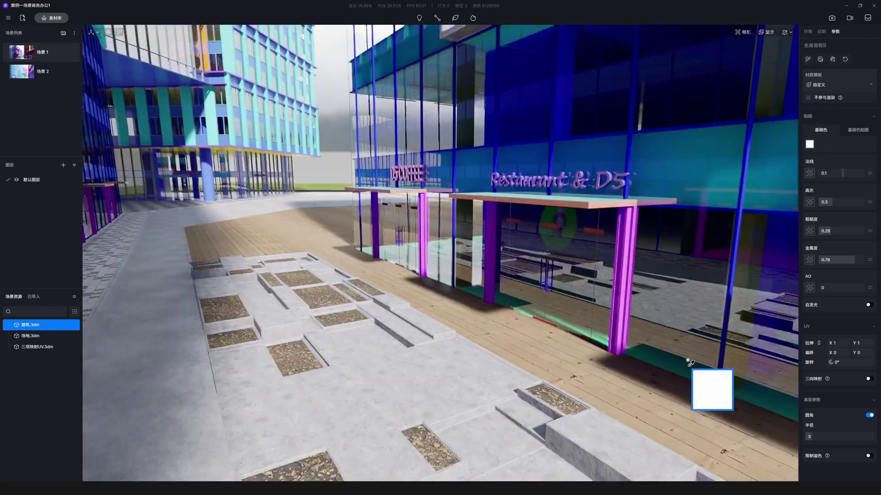
Paste the white metal onto the magenta canopy columns and the glass door frames and handles at the shopfront
right_drag(687, 361, 682, 277)
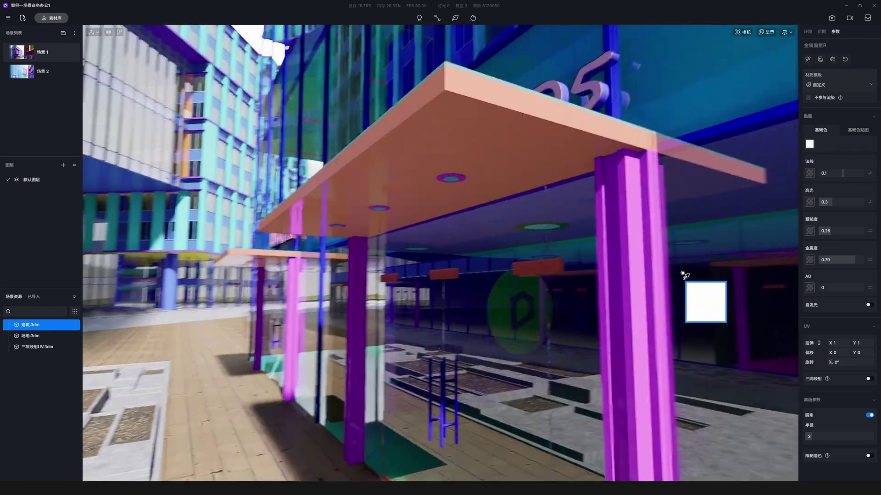
click(634, 242)
right_drag(635, 242, 583, 85)
middle_drag(650, 332, 345, 241)
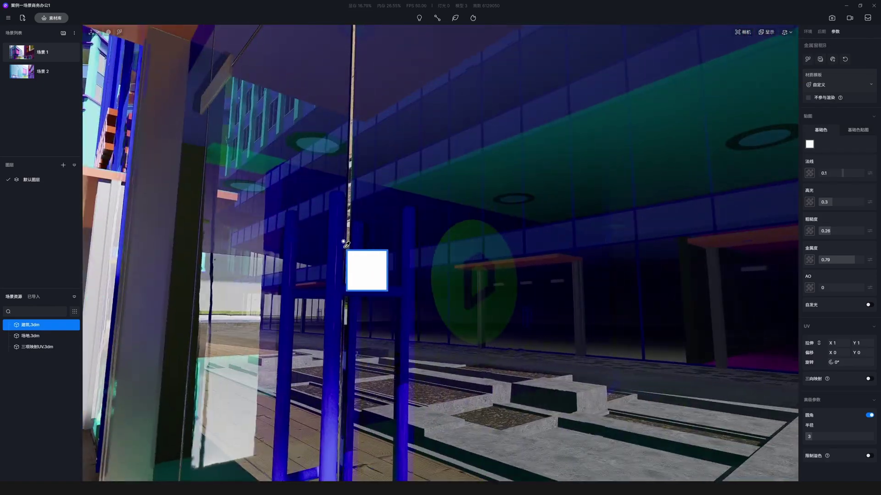
scroll(346, 240, down, 5)
right_drag(346, 240, 535, 249)
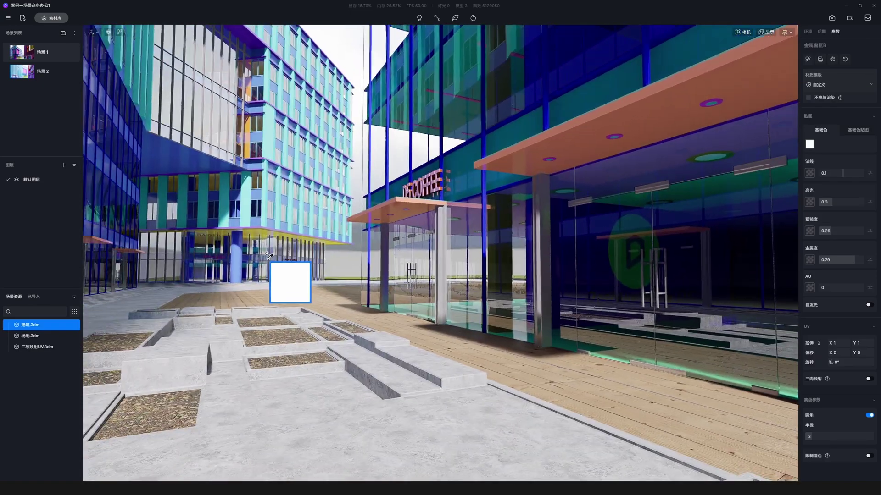
Stop pasting, select the metal on the canopy columns, and open its base color
key(Escape)
click(554, 243)
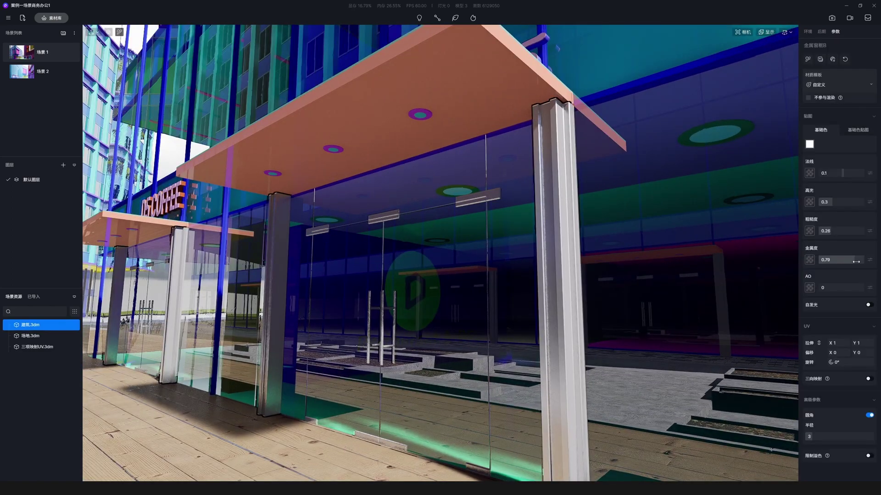
click(810, 145)
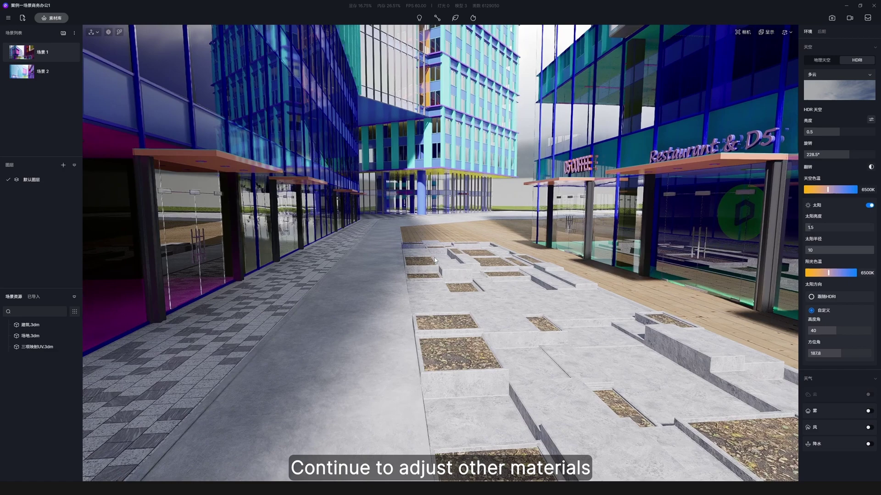
Sample the blue curtain wall window frame and set its base color to off-white with saturation 0 and value about 88
right_drag(434, 260, 397, 202)
key(i)
click(397, 202)
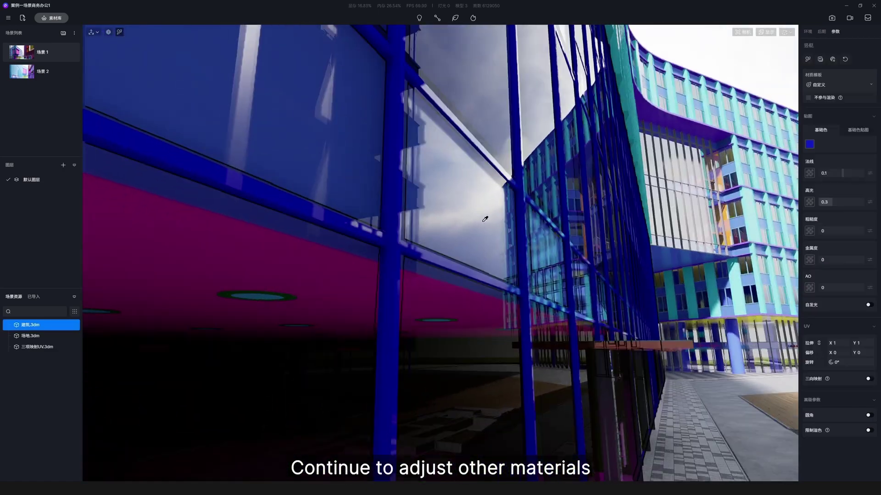
click(809, 145)
drag(820, 187, 805, 173)
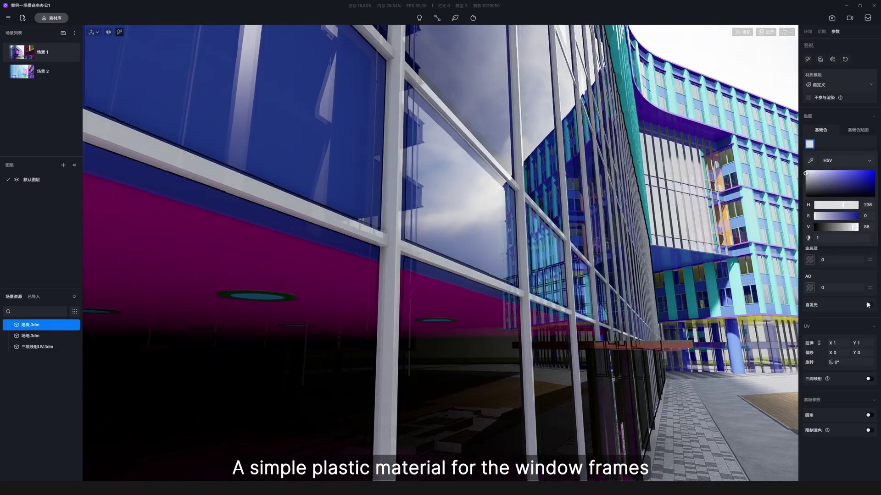
Enable round corners with radius 3 on the curtain wall window frame and raise its roughness for a simple plastic look
click(868, 415)
right_drag(567, 316, 662, 342)
scroll(457, 289, up, 4)
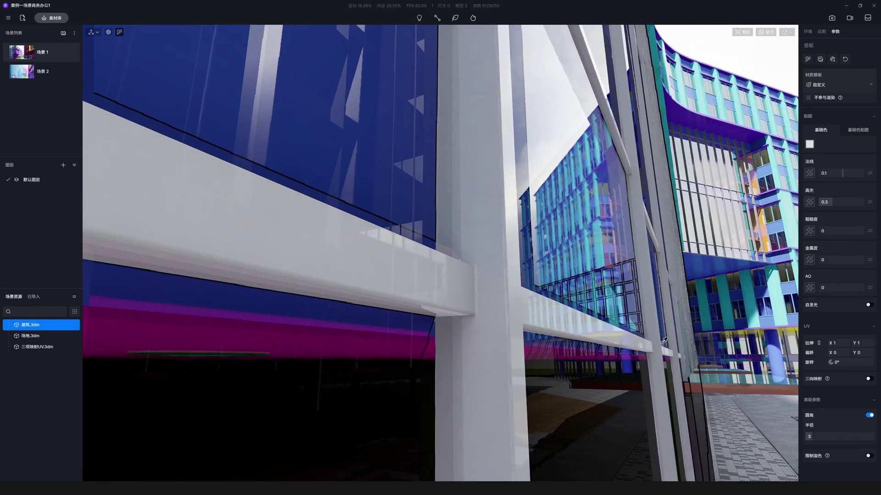
drag(819, 234, 831, 234)
scroll(604, 275, down, 4)
right_drag(604, 275, 579, 239)
key(Escape)
Give the turquoise facade piers an off-white base color, roughness about 0.38, and round corners with radius 3
scroll(601, 306, down, 5)
scroll(579, 239, up, 8)
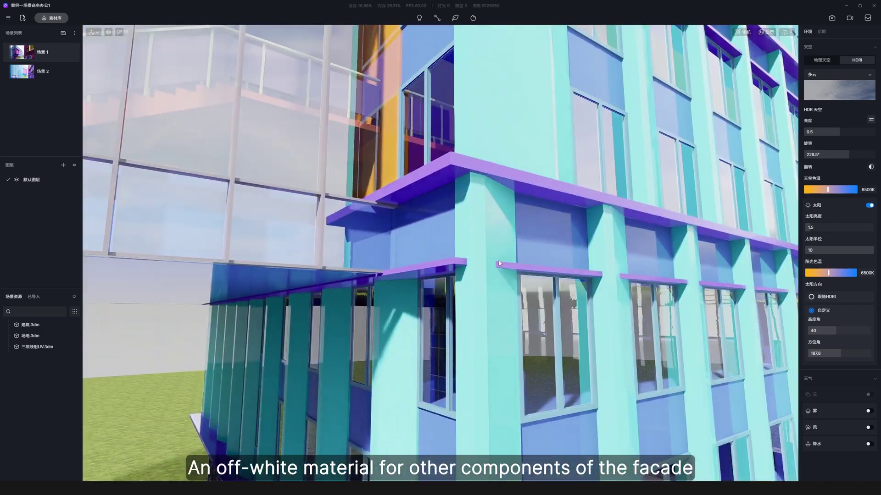
key(i)
click(488, 265)
scroll(488, 265, up, 2)
click(809, 144)
drag(820, 172, 768, 183)
drag(831, 231, 840, 231)
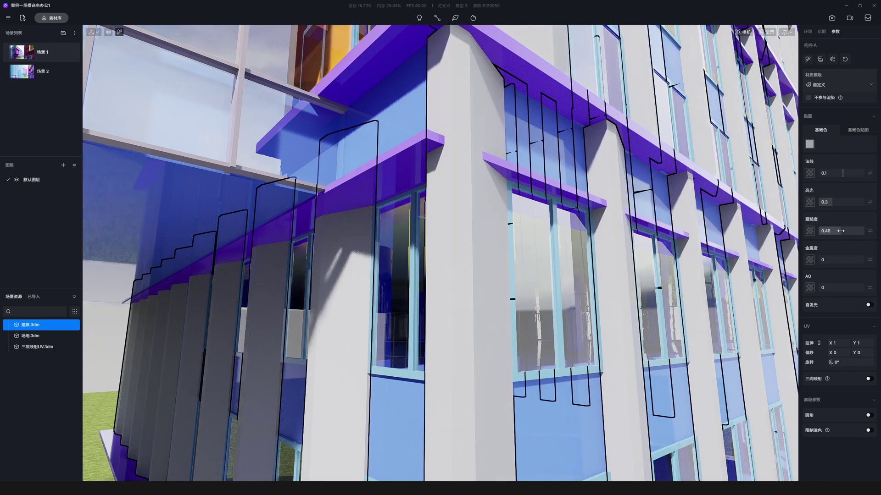
click(868, 415)
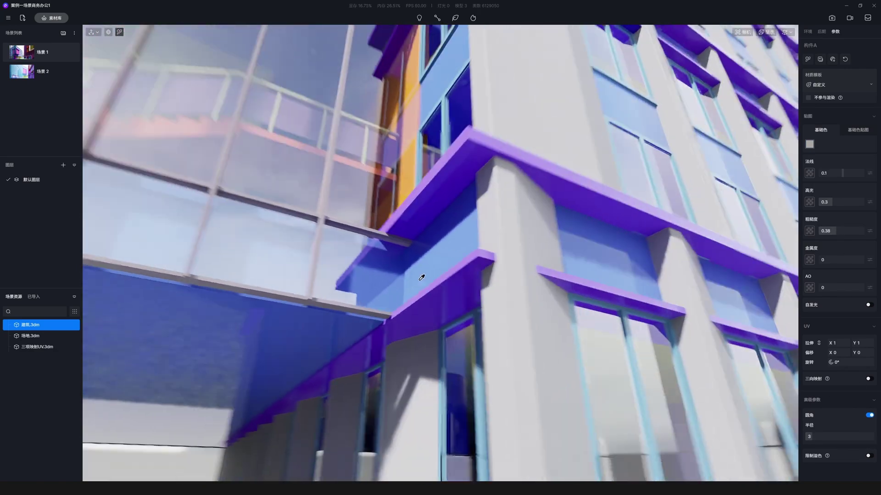
Change the light blue window frames on the office facade to off-white and sample their material up close
key(d)
key(w)
right_drag(406, 283, 409, 350)
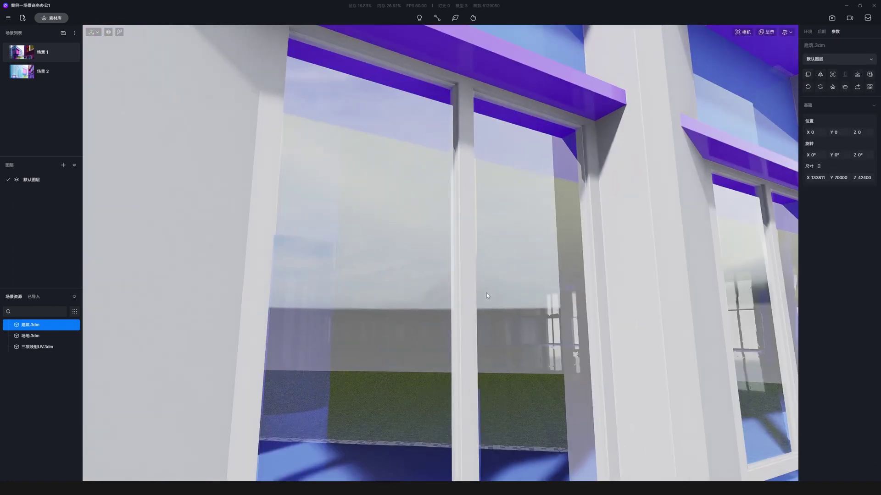
click(809, 144)
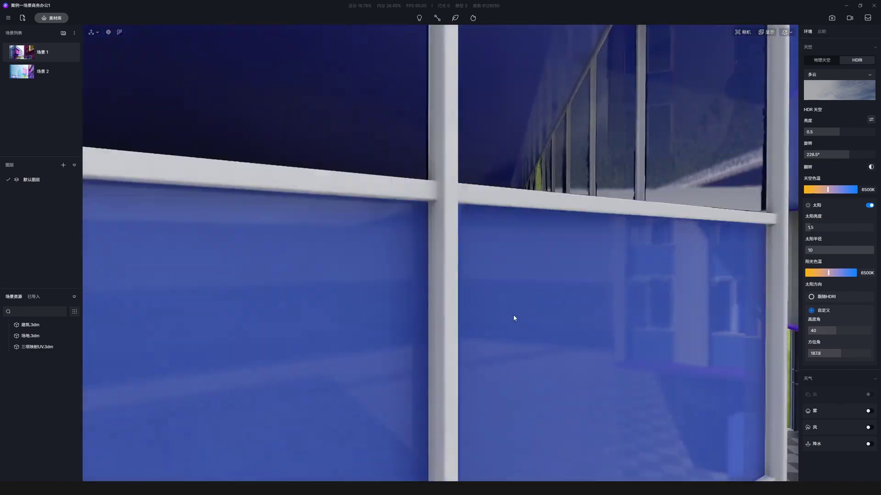
key(i)
click(448, 203)
right_drag(448, 203, 542, 163)
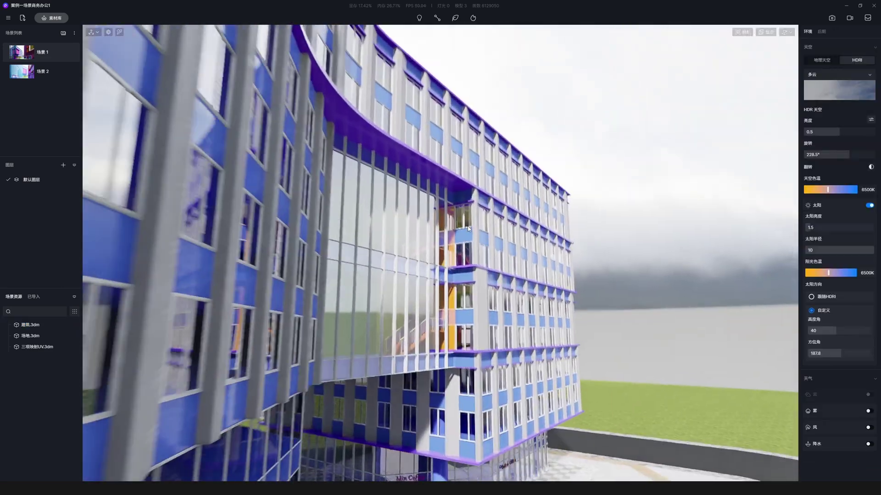
Apply the favourite material 米白墙漆 from the asset library to the blue panels between the facade windows
scroll(423, 248, up, 5)
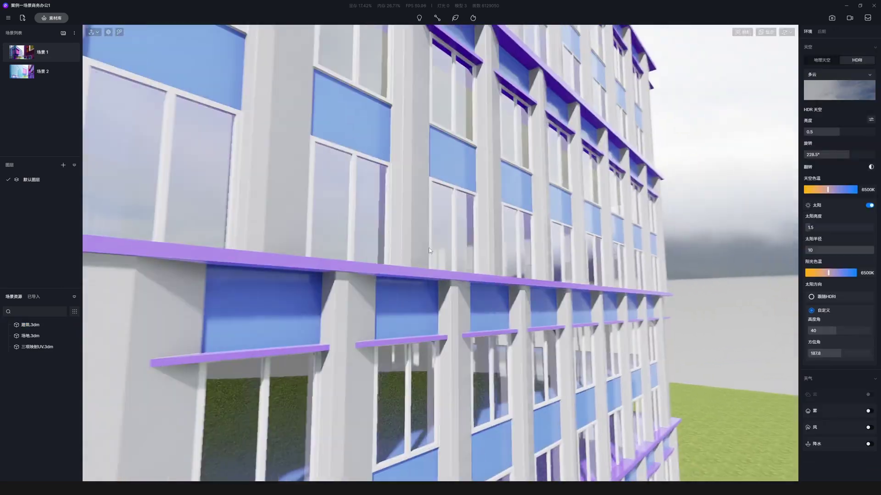
scroll(423, 248, up, 2)
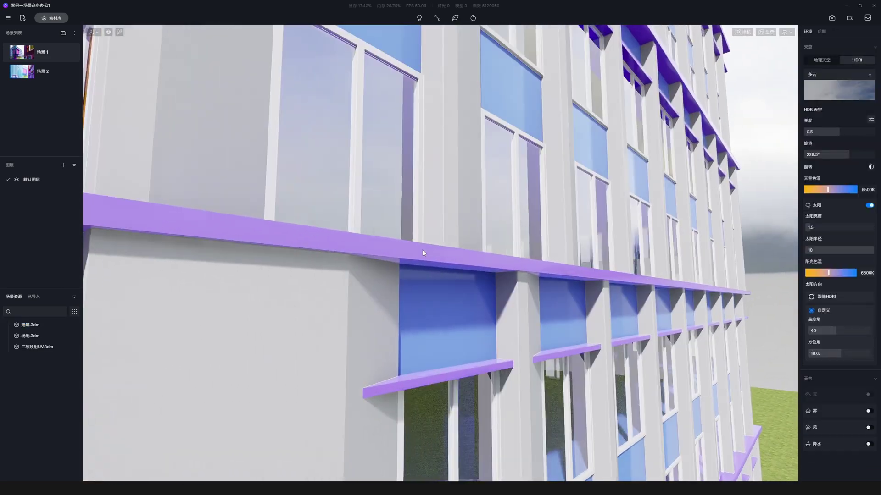
click(61, 20)
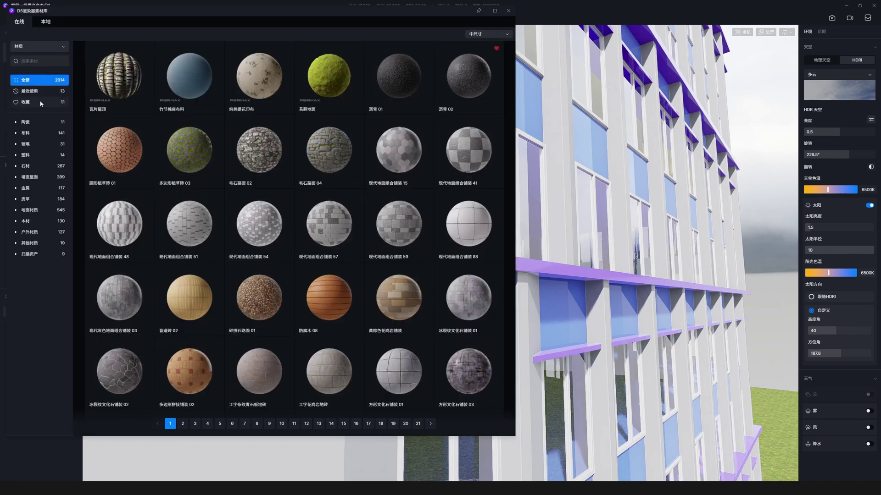
click(41, 103)
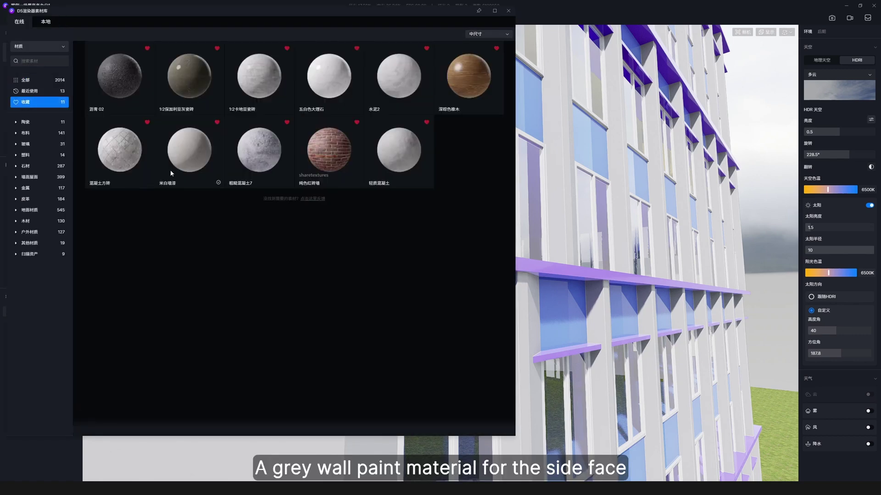
drag(195, 145, 419, 318)
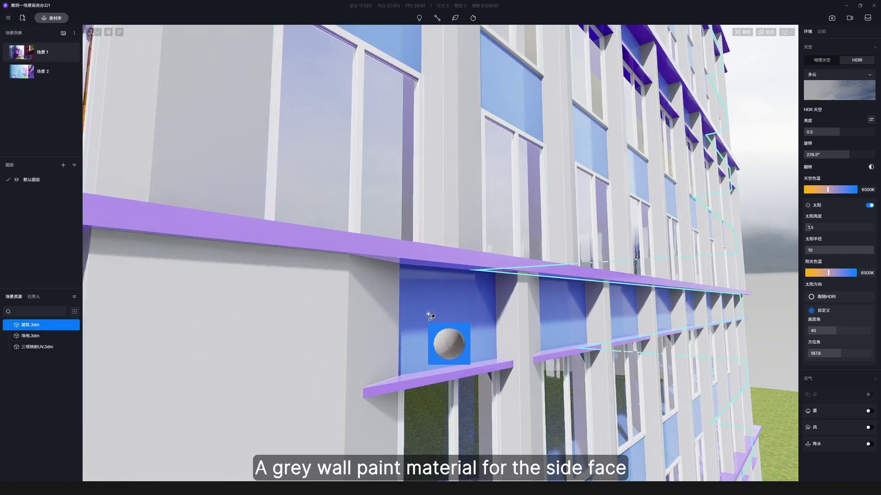
click(430, 307)
right_click(436, 329)
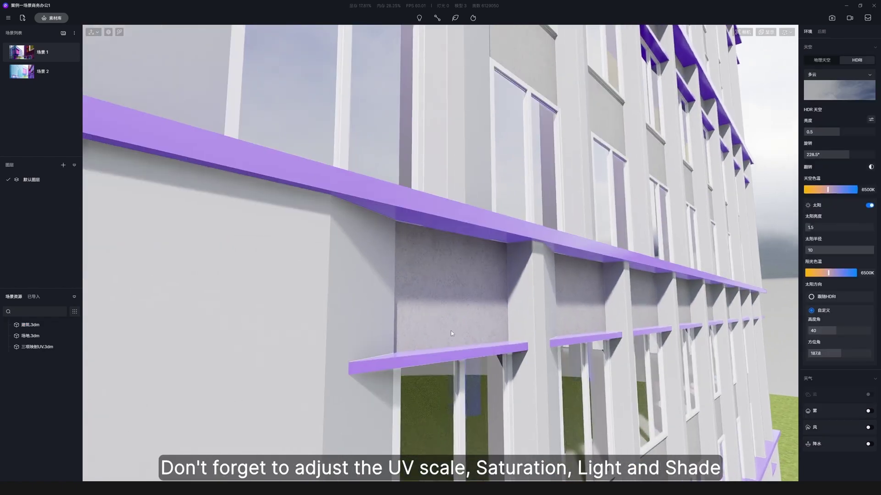
Tone down the panel wall paint's color map with saturation -100, and use triplanar mapping with a UV scale of 0.2
click(579, 298)
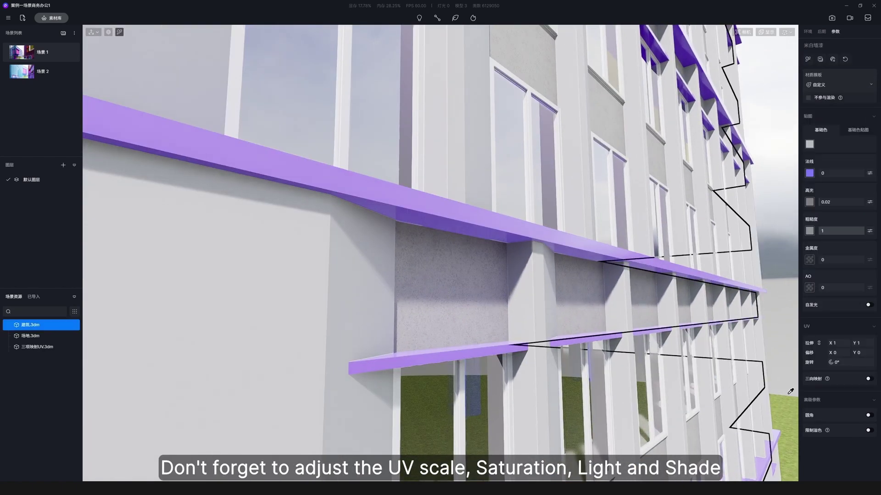
click(858, 130)
drag(849, 202, 828, 202)
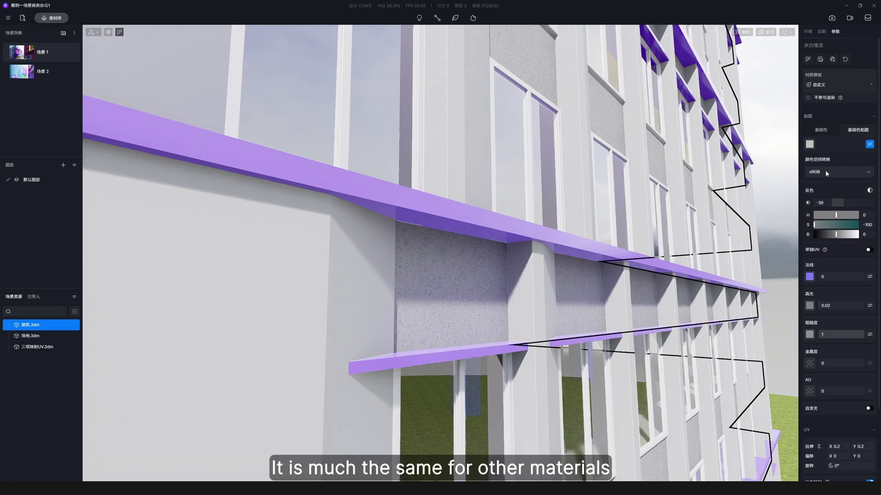
click(870, 144)
scroll(535, 285, down, 3)
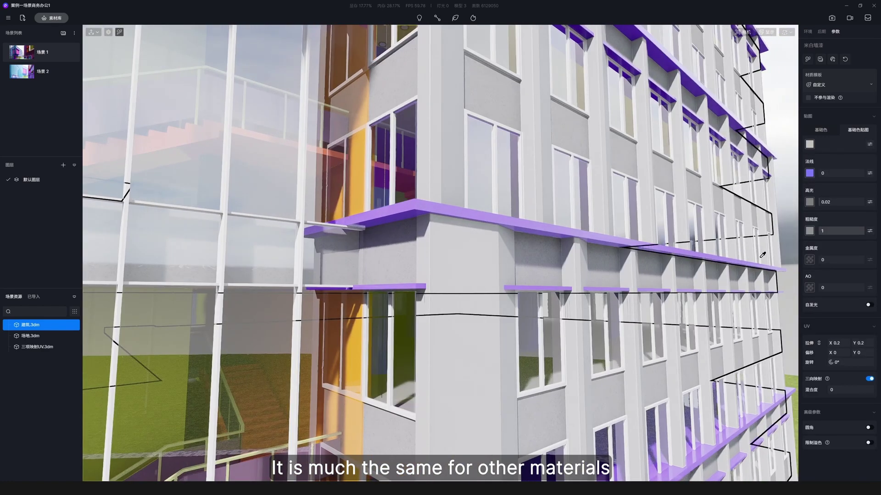
Darken the panel wall paint's base color to a neutral grey with value 57
click(821, 130)
click(809, 144)
drag(806, 175, 806, 181)
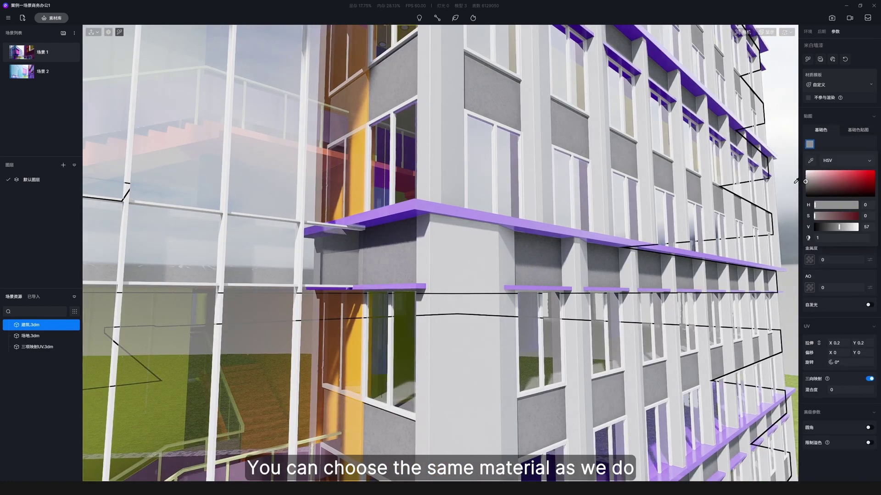
Turn the purple facade ledges into white metal with roughness 0.3, metallic 0.84, and round corners with radius 3
scroll(525, 253, up, 2)
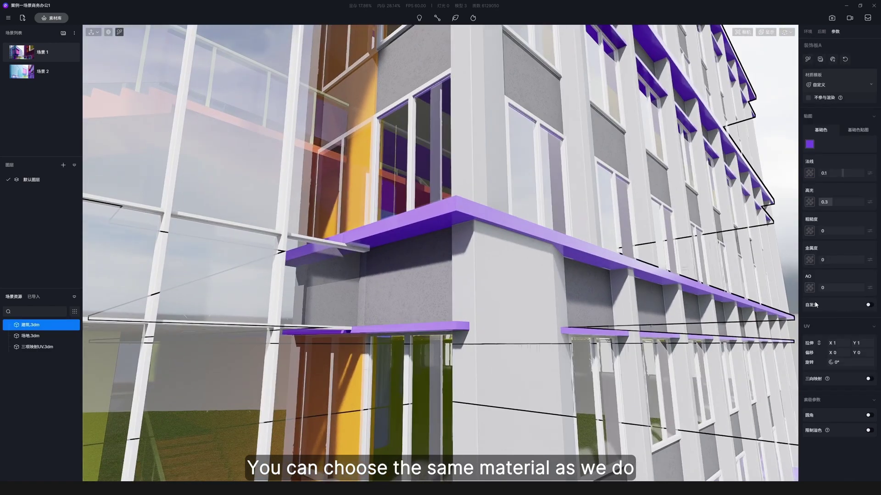
click(809, 144)
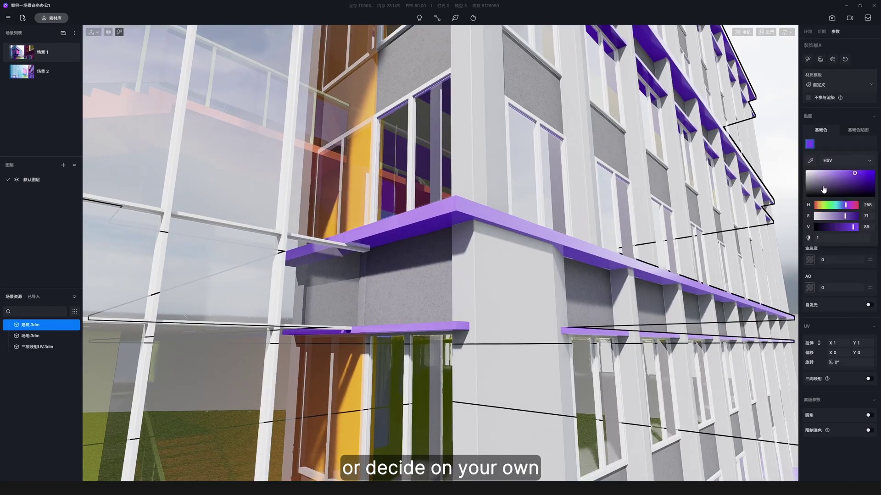
click(808, 175)
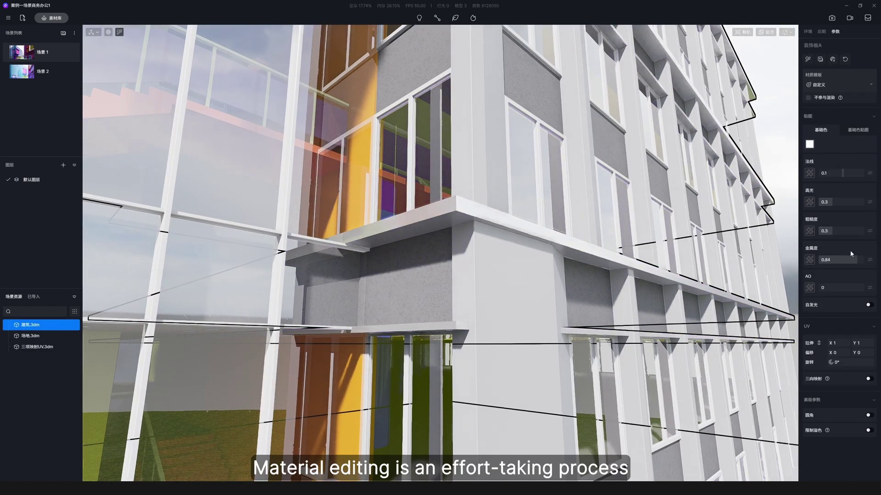
click(868, 416)
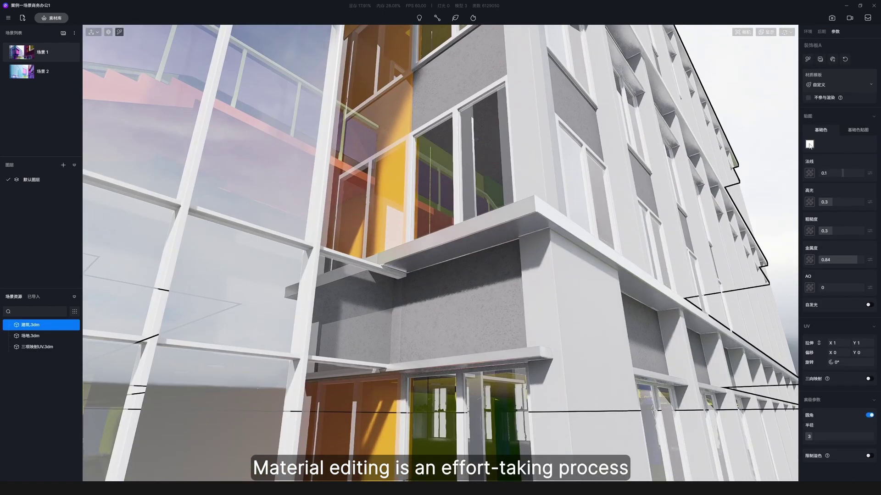
Darken the ledge metal's base color to grey and return to the saved view of scene 1
click(809, 145)
drag(825, 177, 791, 186)
click(19, 62)
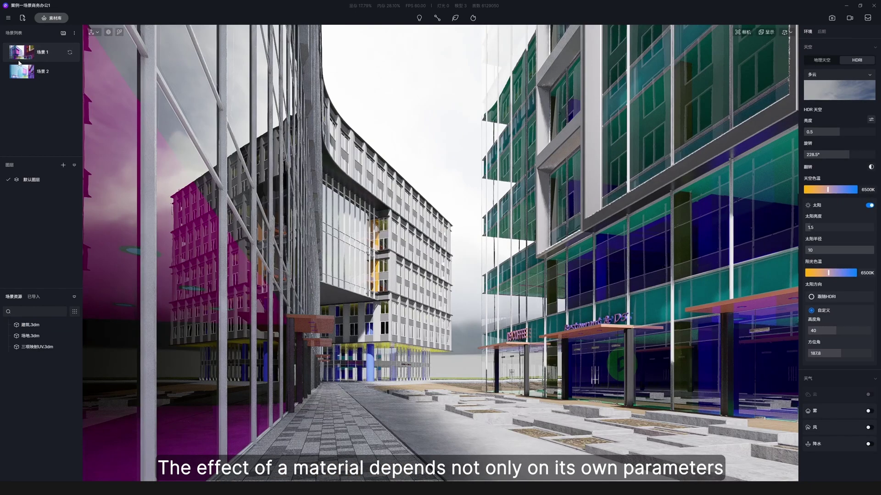
Sample the ledge metal on the distant office building and lighten its grey base color slightly
key(i)
click(452, 225)
click(809, 144)
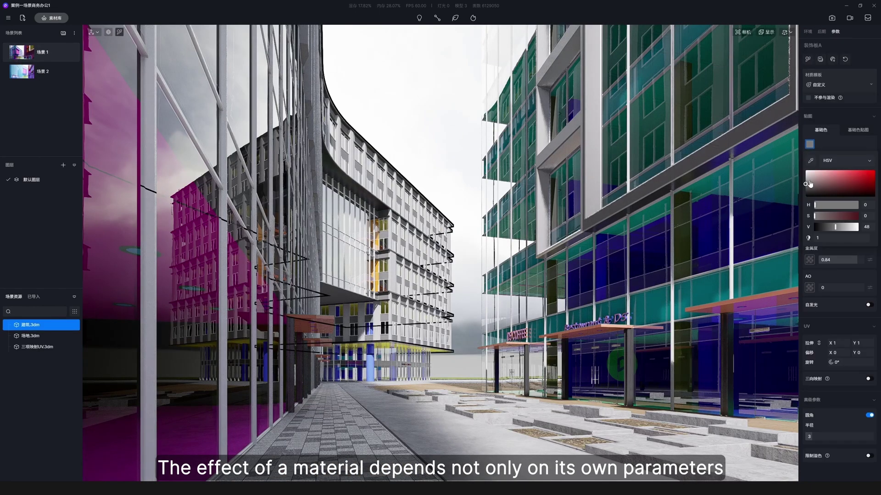
drag(810, 183, 805, 179)
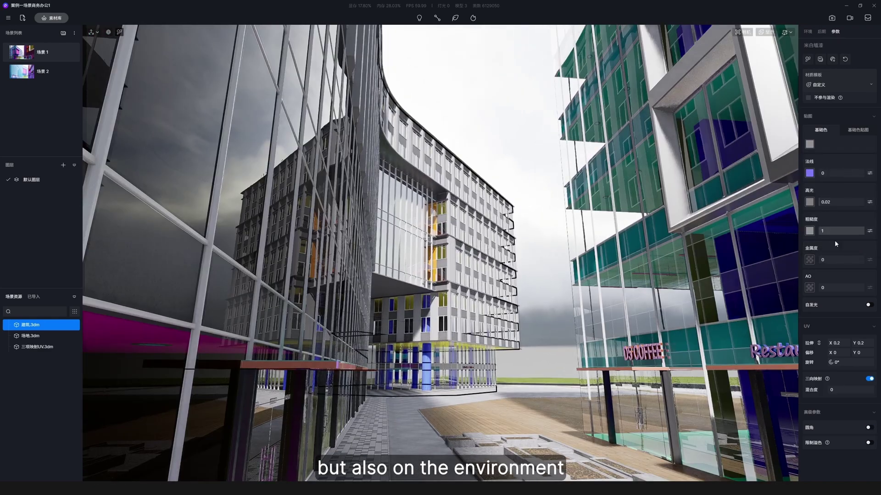
Set the panel wall paint's base color value to 66 and restore the scene 1 view
click(807, 182)
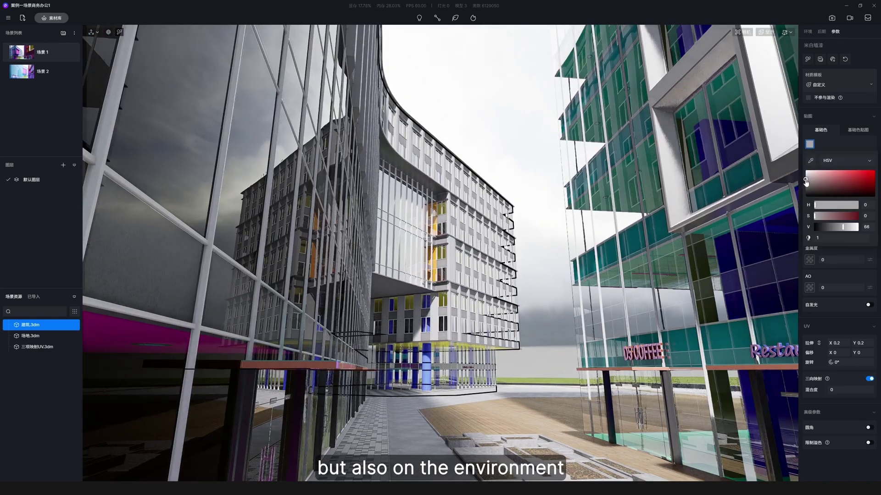
click(25, 55)
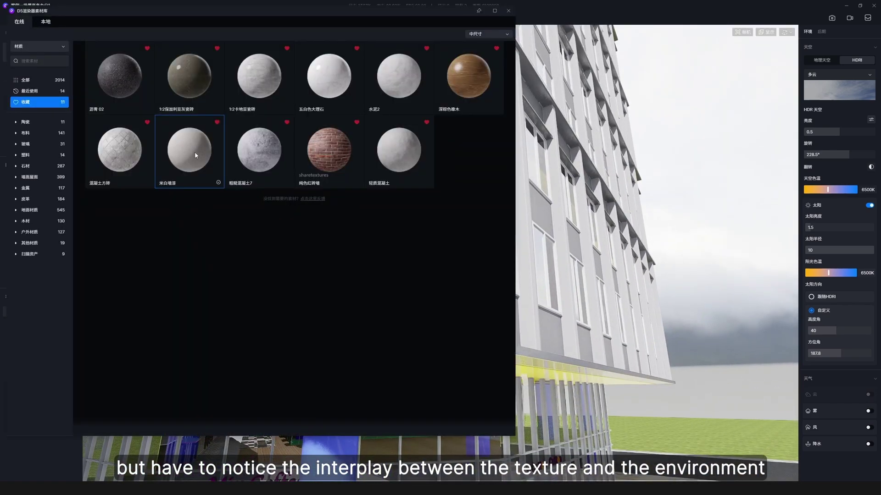
Apply 米白墙漆 to the yellow soffit above the ground floor, using triplanar mapping, UV scale 0.3 and base color value 74
drag(194, 152, 335, 186)
click(383, 216)
mouse_move(383, 216)
right_down()
mouse_move(468, 255)
mouse_move(252, 320)
right_up()
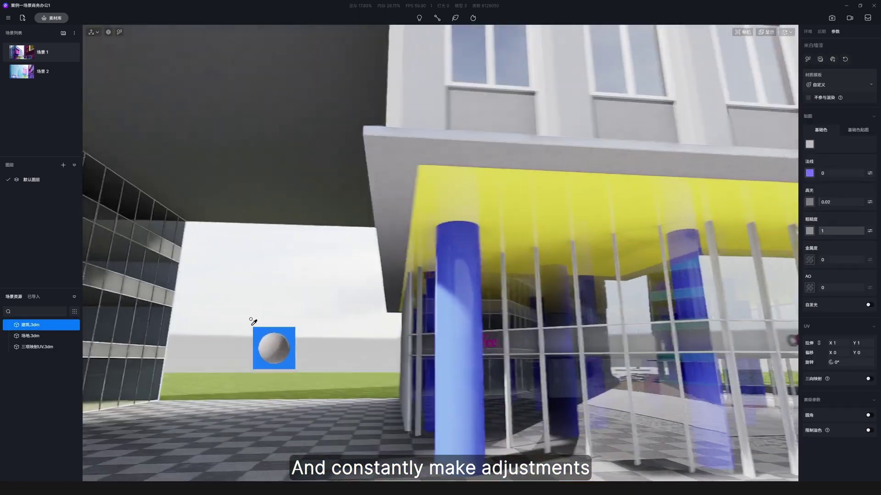
drag(384, 158, 491, 173)
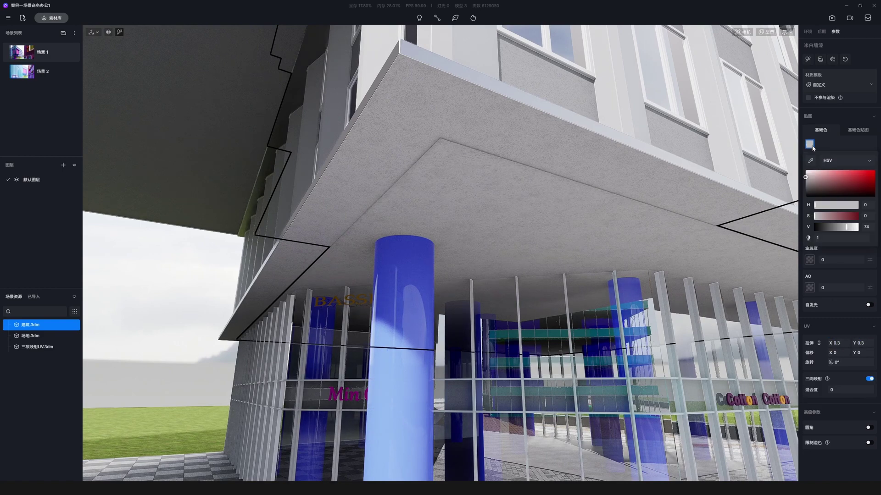
Open the soffit paint's base color map adjustments and sample the 米白墙漆 material from the soffit above the columns
click(857, 130)
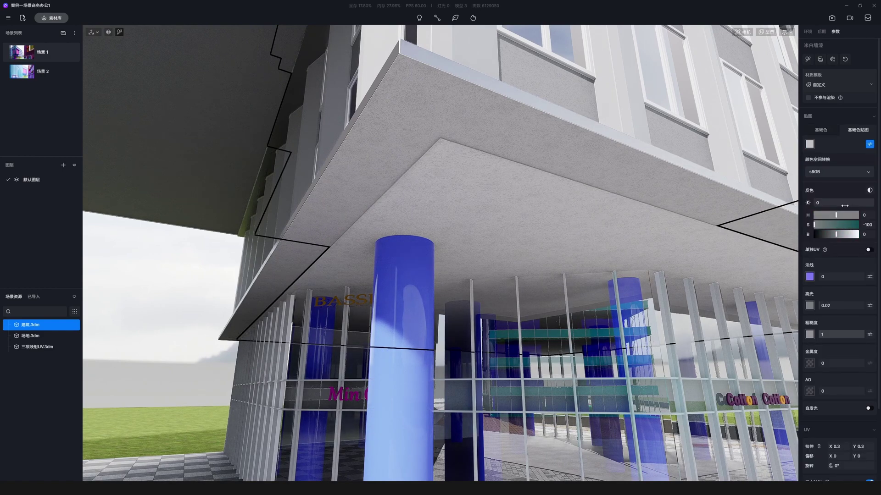
right_drag(511, 188, 500, 180)
click(418, 113)
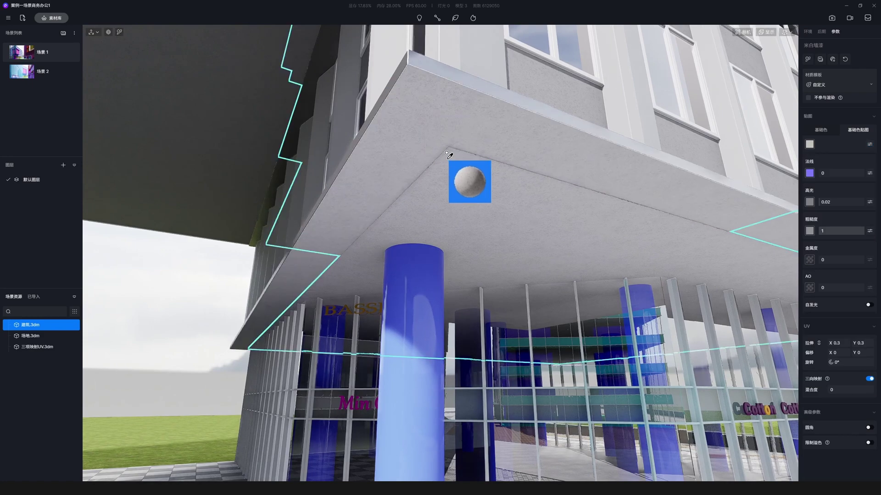
key(Escape)
key(s)
right_drag(450, 154, 468, 202)
key(w)
key(i)
click(479, 133)
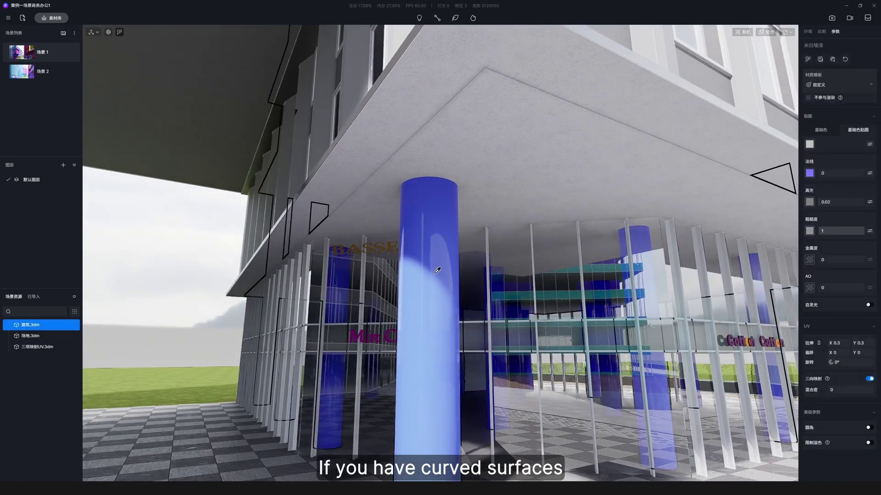
Apply the sampled wall paint to the blue round columns and set its triplanar blend amount to 0.274
click(424, 295)
mouse_move(425, 295)
right_down()
mouse_move(456, 281)
mouse_move(457, 251)
right_up()
key(Escape)
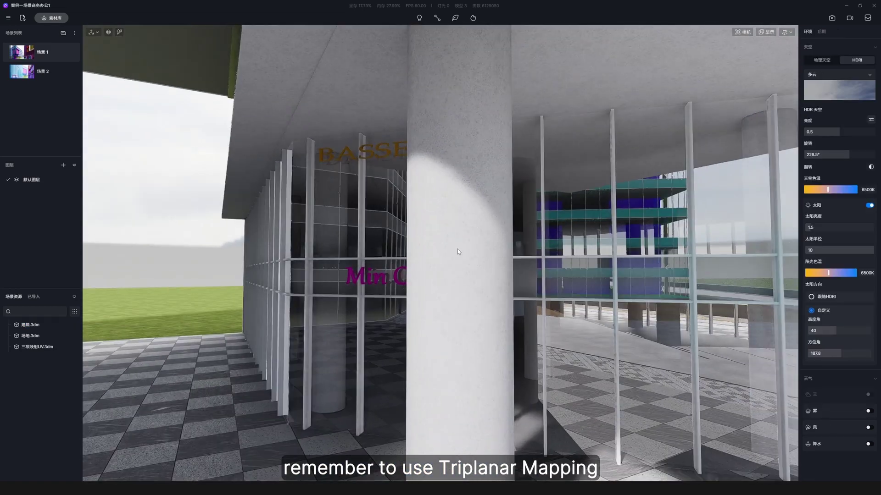
click(458, 249)
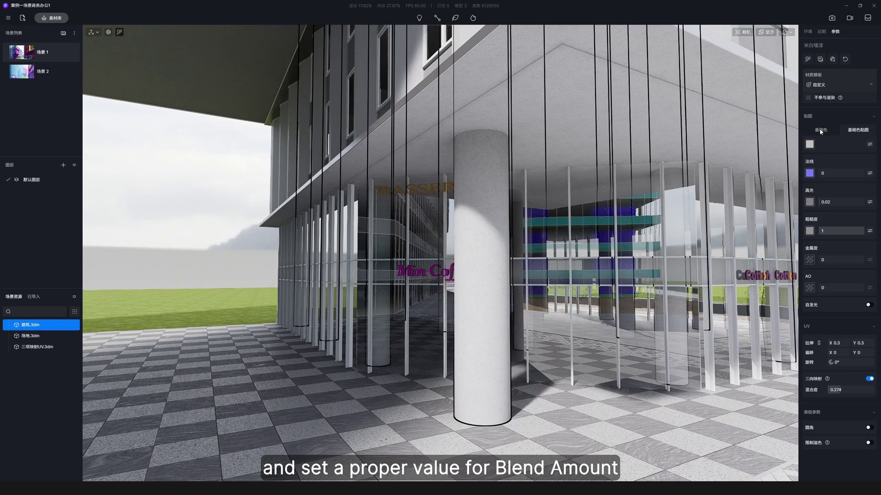
click(809, 144)
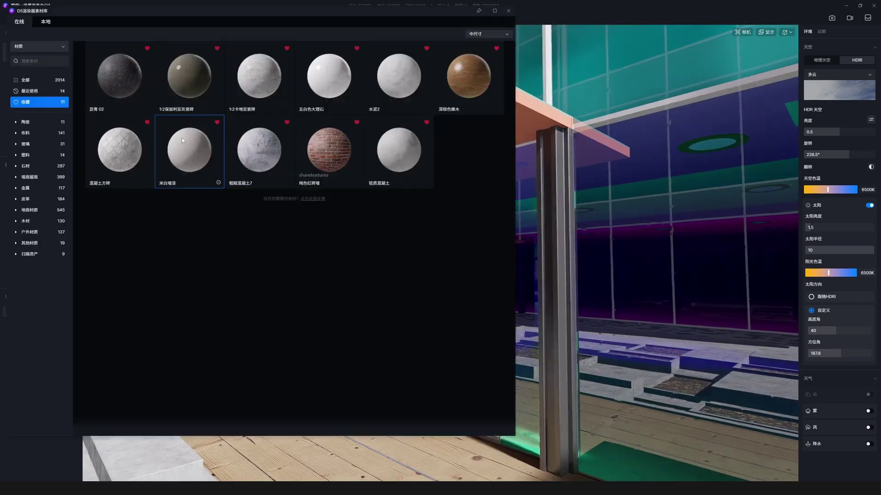
Apply 米白墙漆 from the material library to the entrance canopy, with base color value 50 and rounded corners enabled
drag(188, 144, 456, 109)
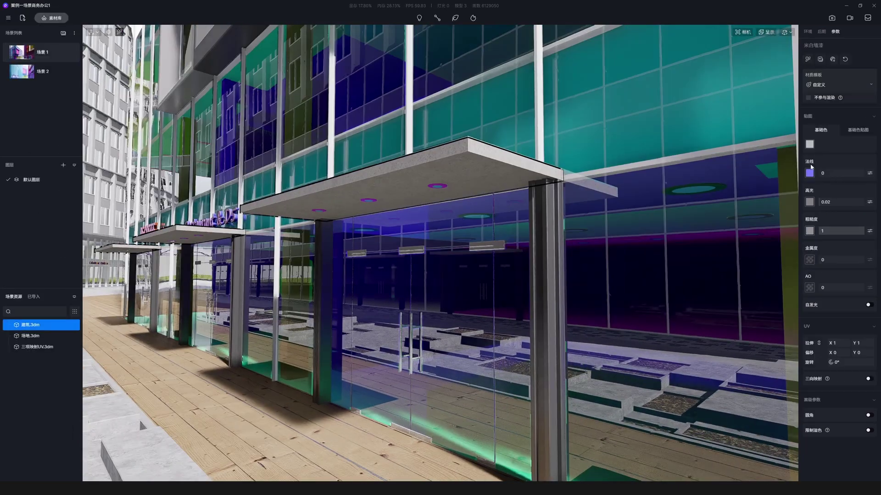
click(870, 144)
click(821, 130)
click(809, 144)
drag(805, 177, 805, 183)
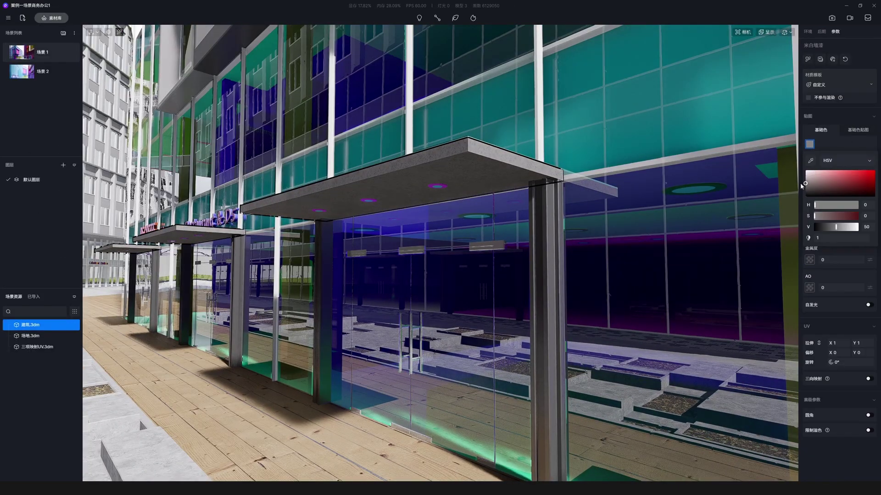
click(869, 415)
right_drag(716, 216, 707, 182)
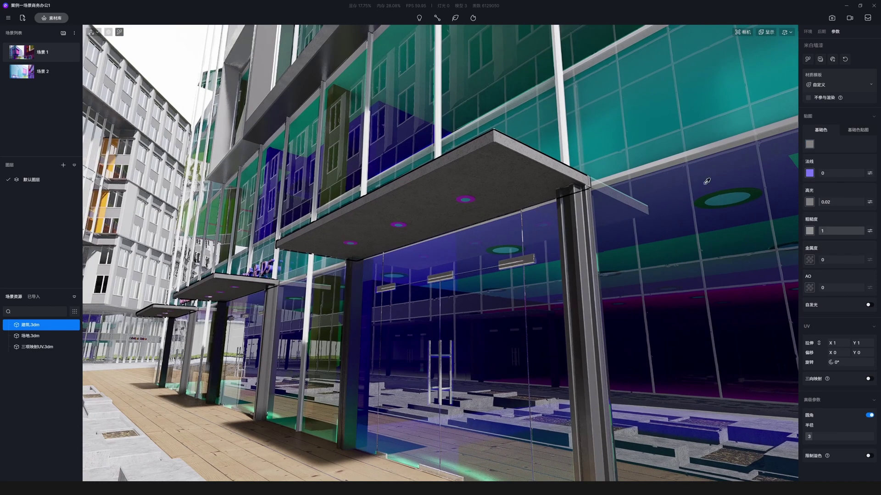
Set the canopy paint's normal strength to 0.02, its color map brightness to -27 and its base color value to 47
drag(843, 172, 846, 170)
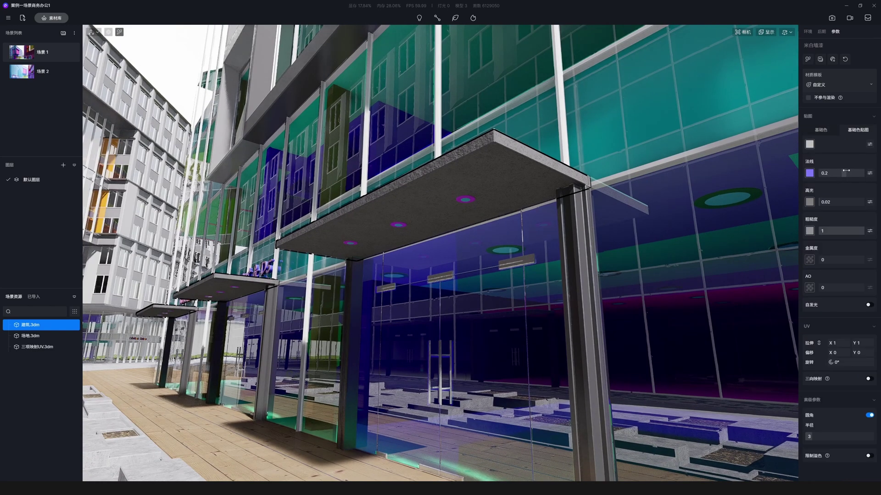
click(869, 144)
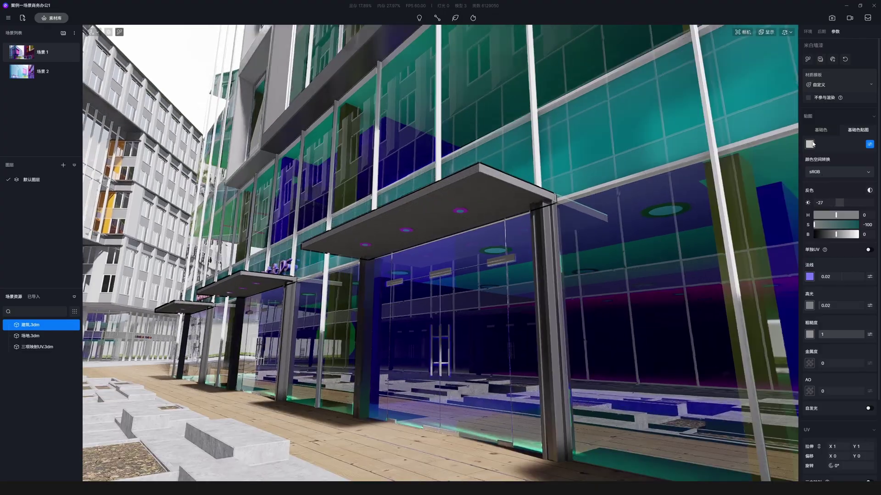
click(821, 130)
drag(810, 186, 805, 186)
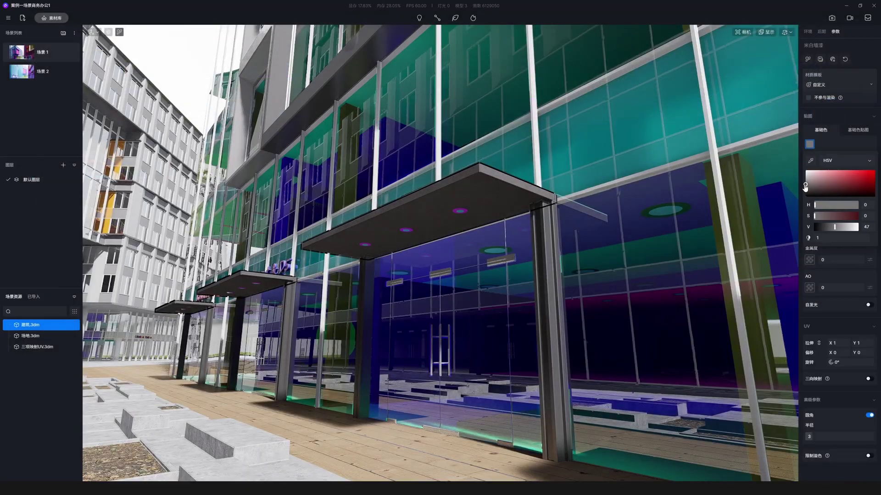
Sample the white metal material and apply it to the outer rings of the canopy downlights
right_drag(476, 215, 526, 228)
key(w)
click(527, 228)
click(457, 124)
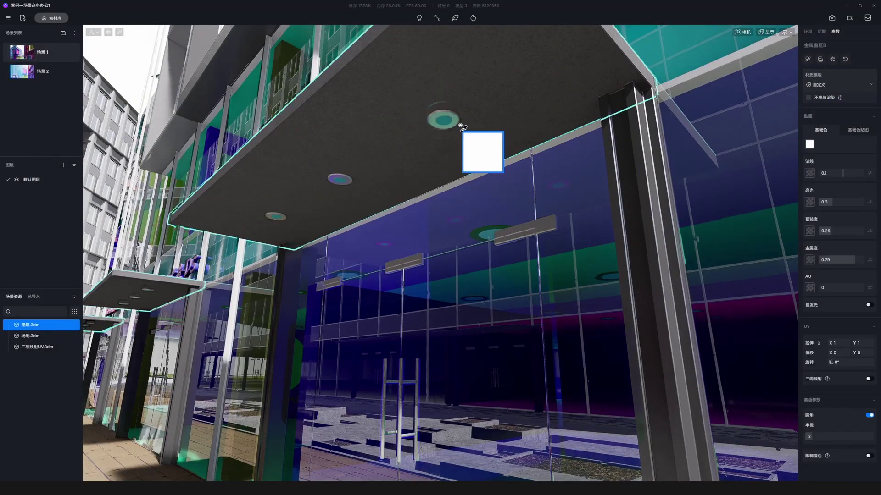
right_drag(457, 124, 342, 193)
key(s)
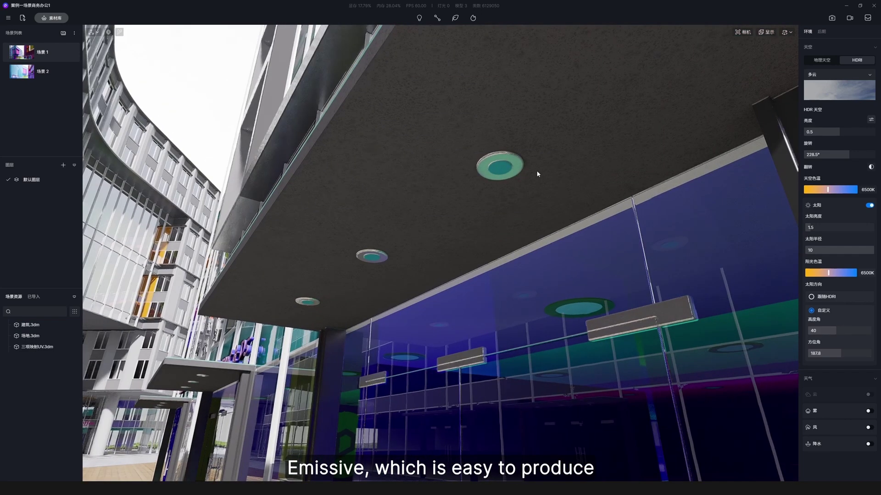
Make the canopy downlight lenses emissive with brightness 45.9 and color temperature 5000
click(502, 166)
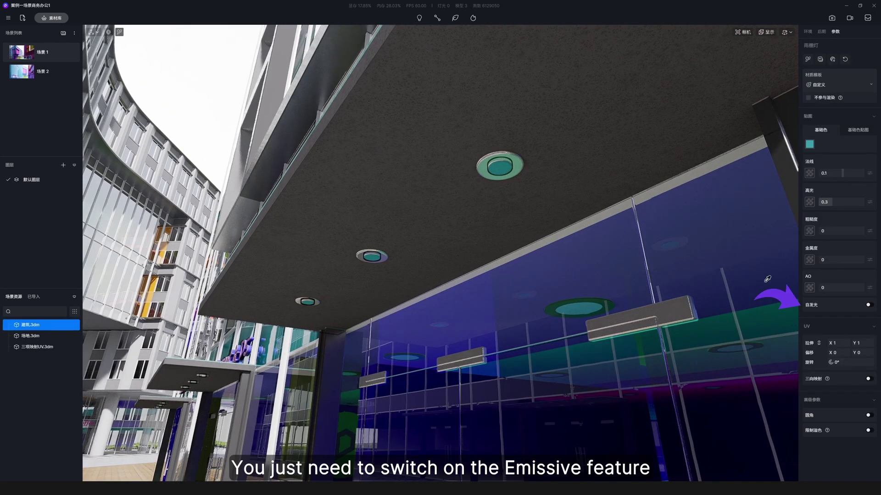
click(869, 305)
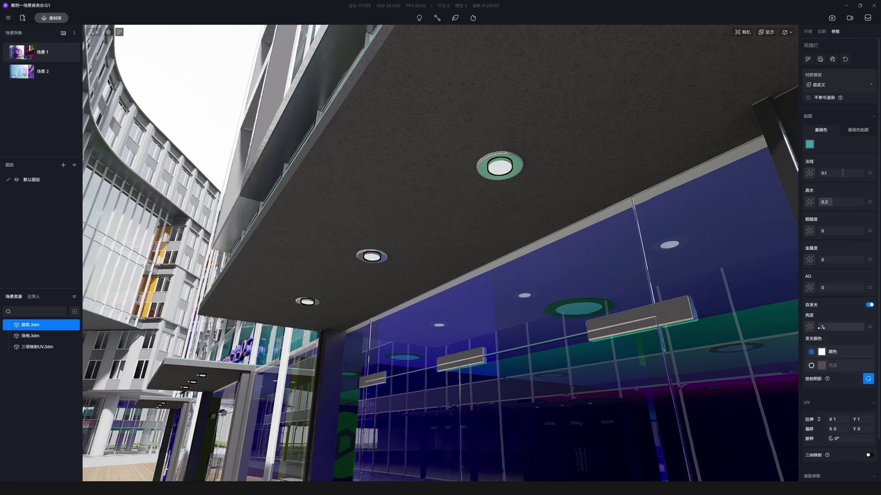
drag(845, 327, 839, 327)
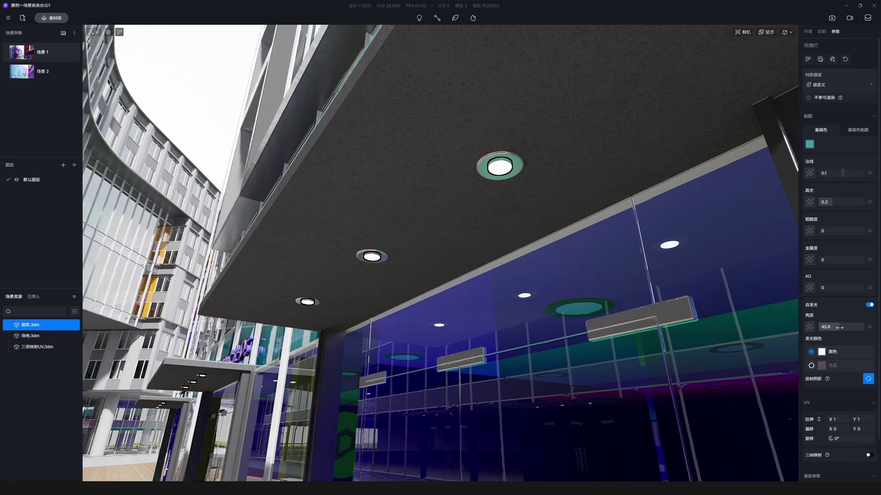
click(812, 366)
drag(822, 376, 833, 377)
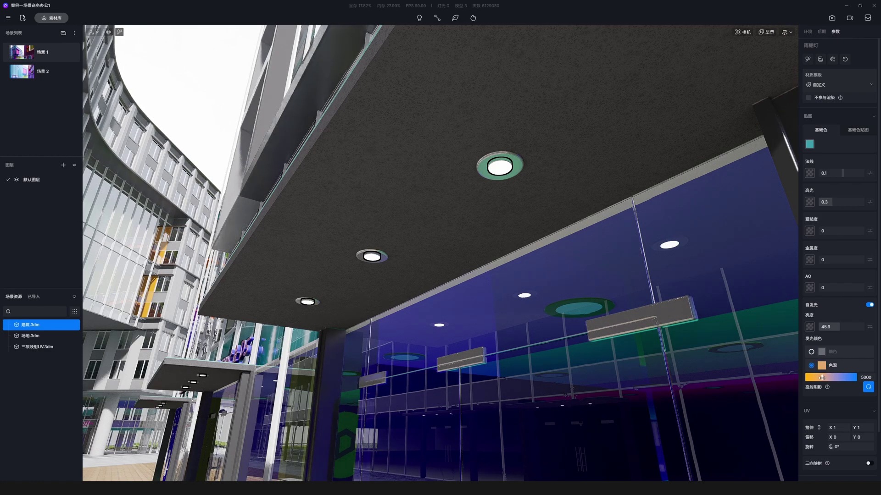
scroll(568, 274, down, 5)
key(Escape)
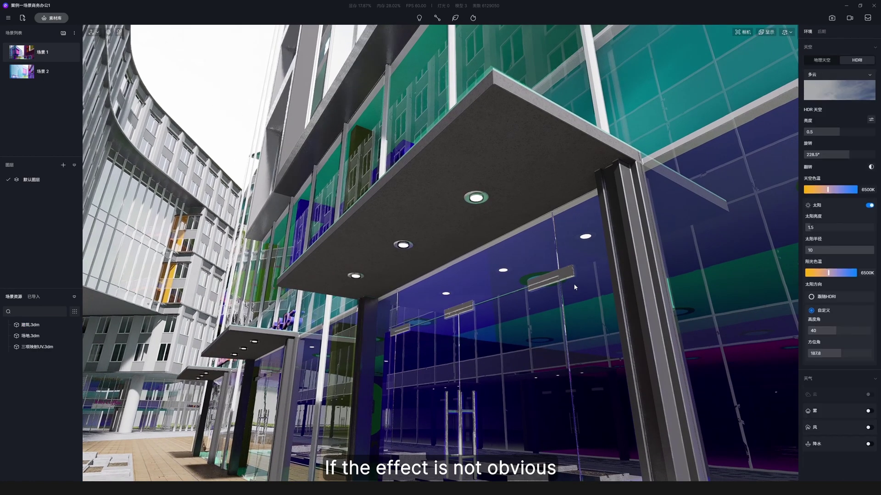
Increase the bloom slightly in the scene's post-processing effects to strengthen the downlights' glow
scroll(569, 274, up, 4)
right_drag(569, 274, 564, 250)
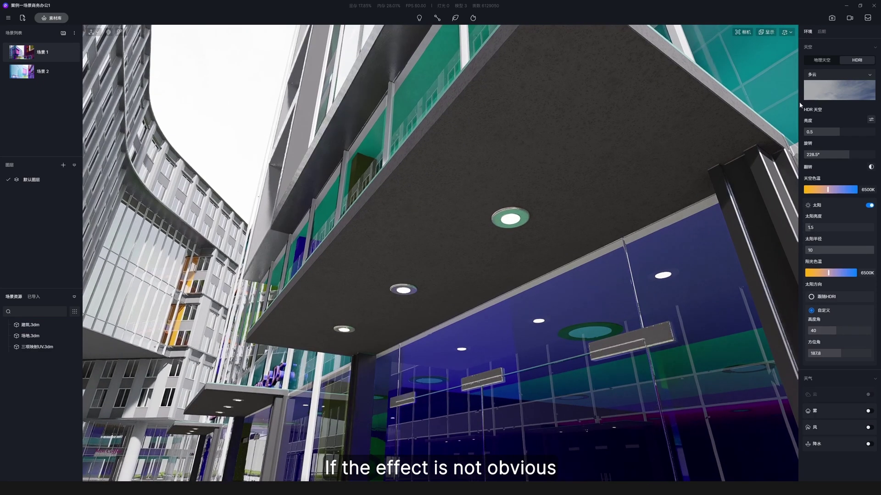
click(827, 32)
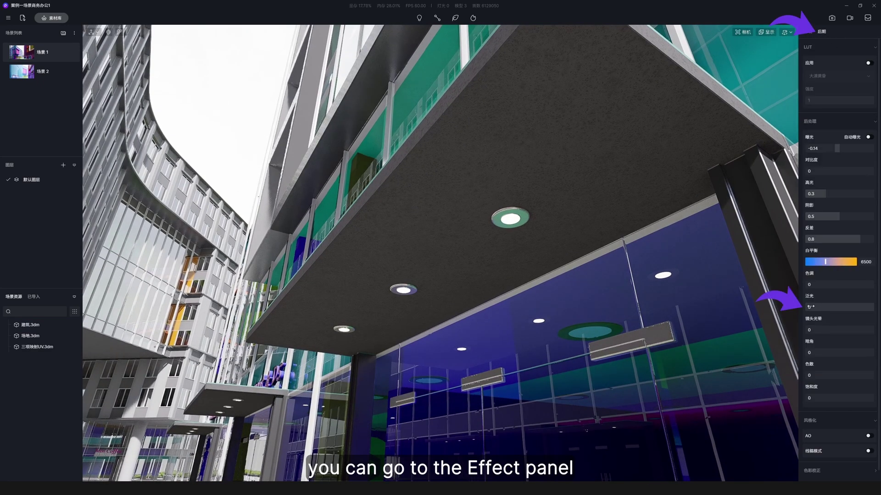
mouse_move(810, 307)
mouse_down()
mouse_move(860, 307)
mouse_move(814, 310)
mouse_up()
right_drag(642, 217, 610, 268)
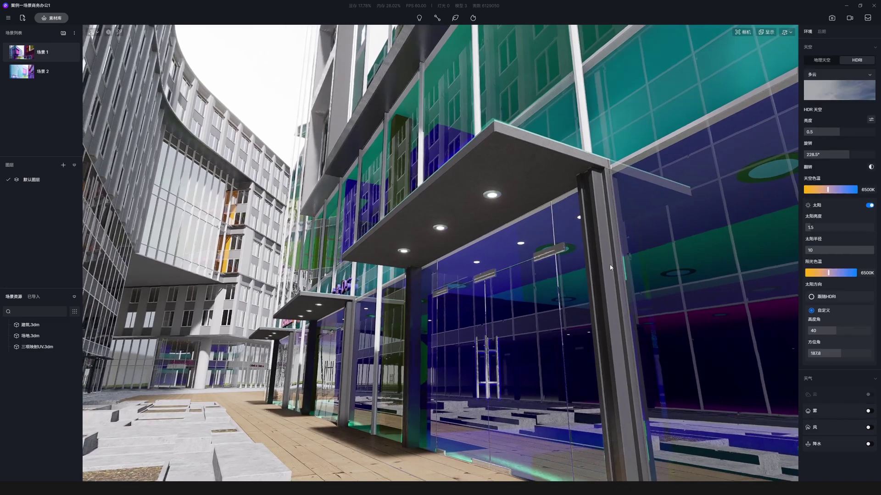
Set the base color value of the wall paint on the entrance canopy's top to 85
right_drag(610, 268, 628, 238)
click(655, 165)
right_drag(655, 165, 639, 354)
key(Escape)
click(810, 143)
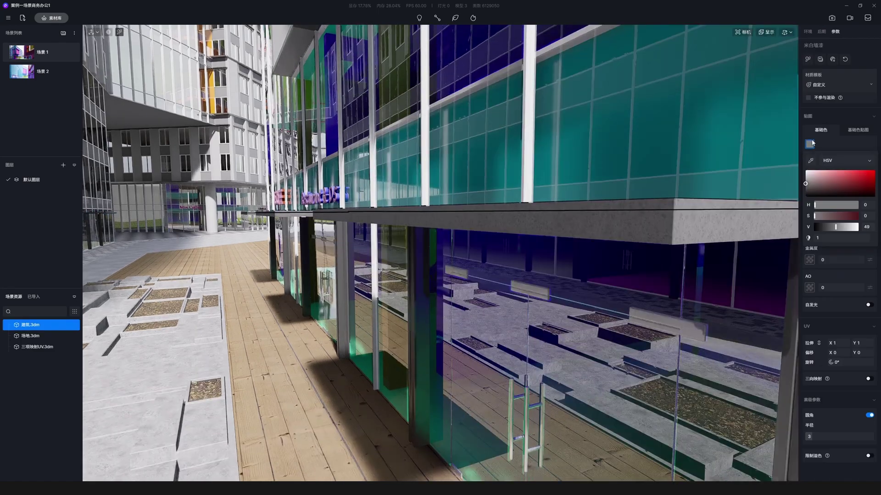
click(805, 175)
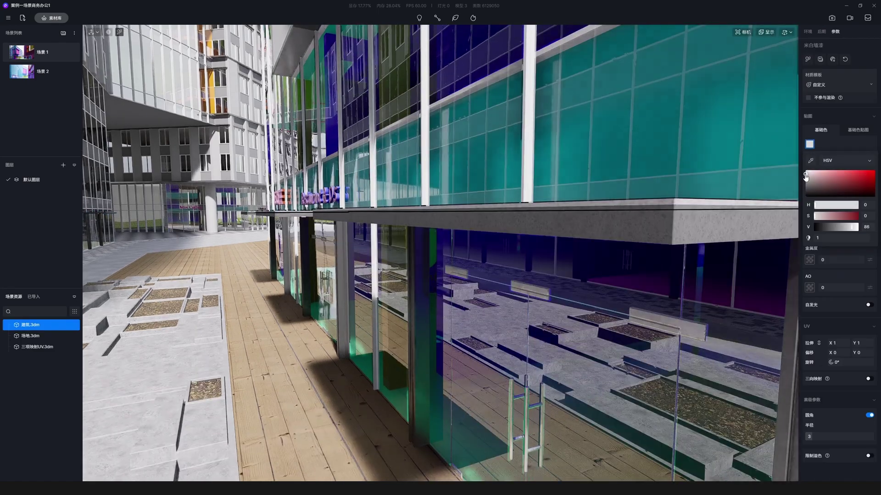
right_drag(776, 182, 543, 253)
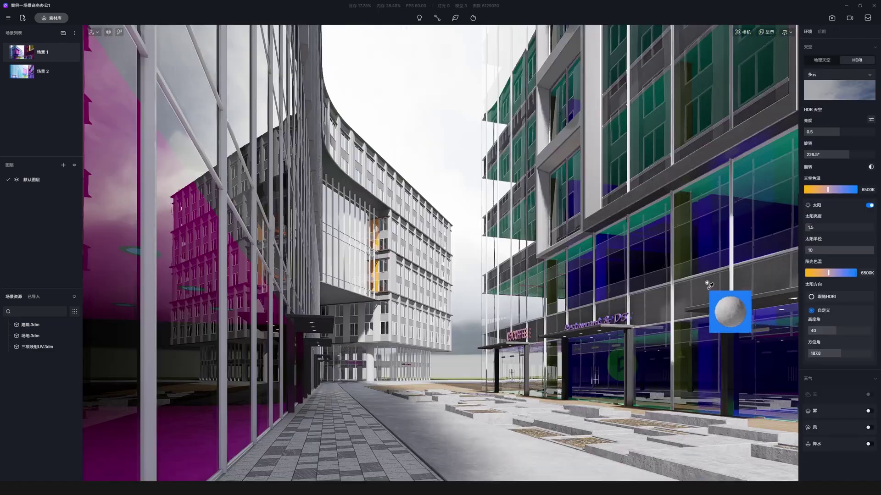
Apply 轻质混凝土 from the material library to the spandrel panels behind the glass curtain wall
right_drag(707, 285, 665, 365)
key(w)
key(w)
key(m)
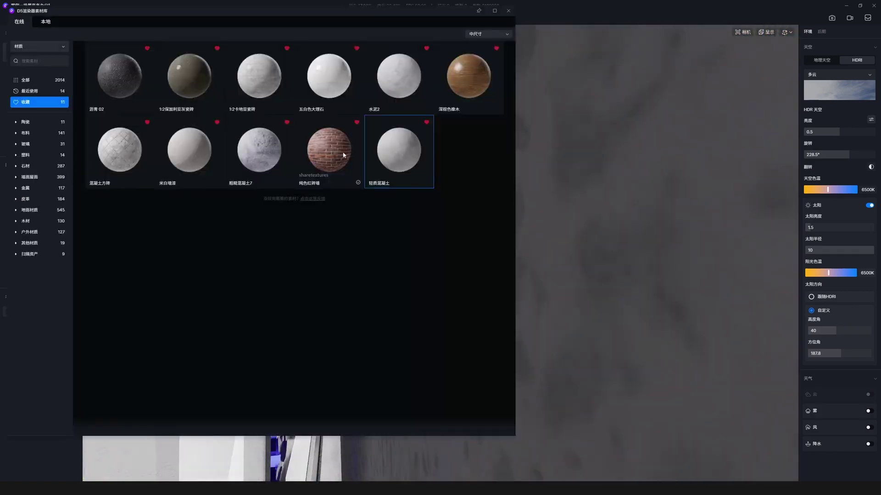
key(m)
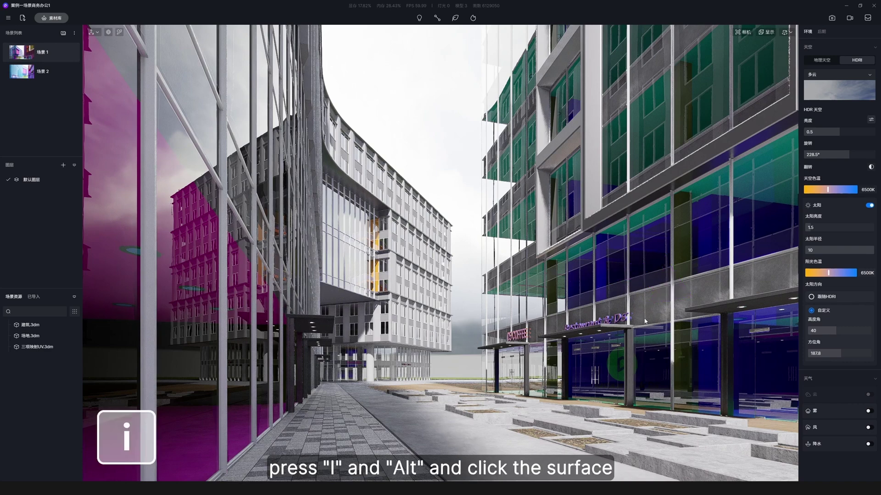
Pick the 轻质混凝土 material through the curtain wall glass and set its normal strength to 0.18
alt+click(704, 290)
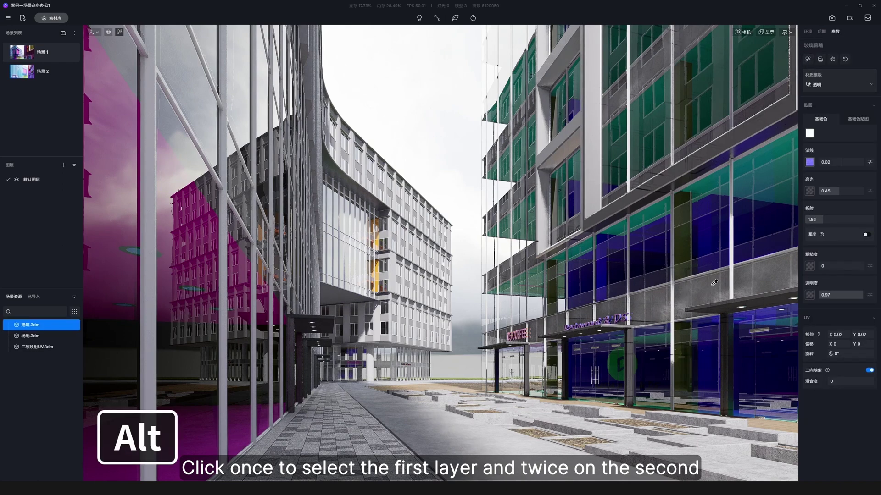
alt+click(711, 288)
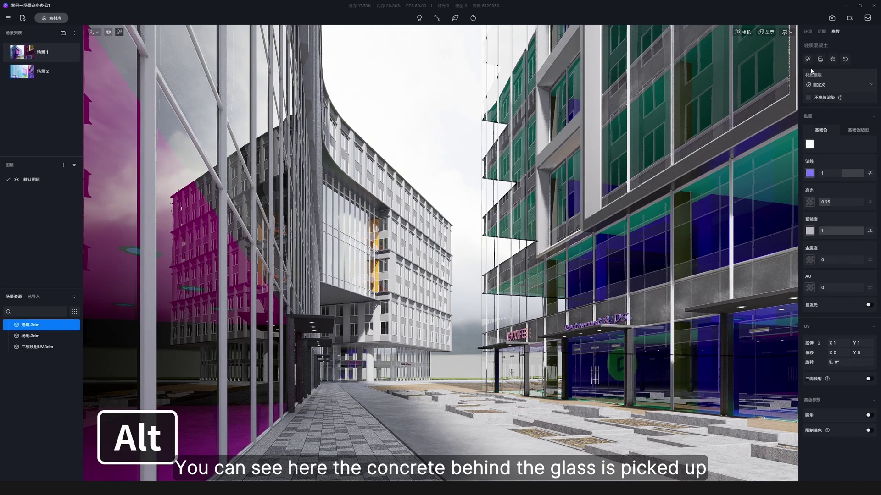
drag(858, 174, 848, 173)
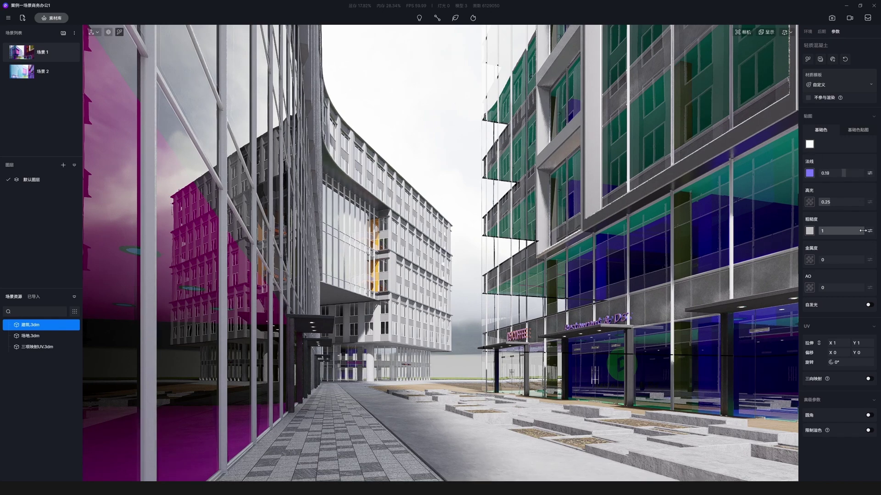
drag(862, 231, 855, 231)
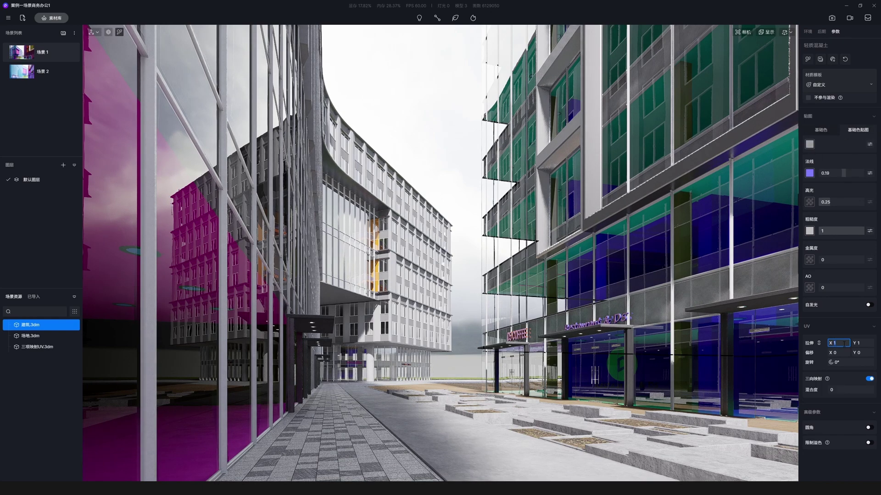
Set the concrete's UV scale to 0.2 with triplanar mapping, open its base color settings and restore the scene 1 view
text(0.2)
key(Return)
click(809, 144)
click(810, 160)
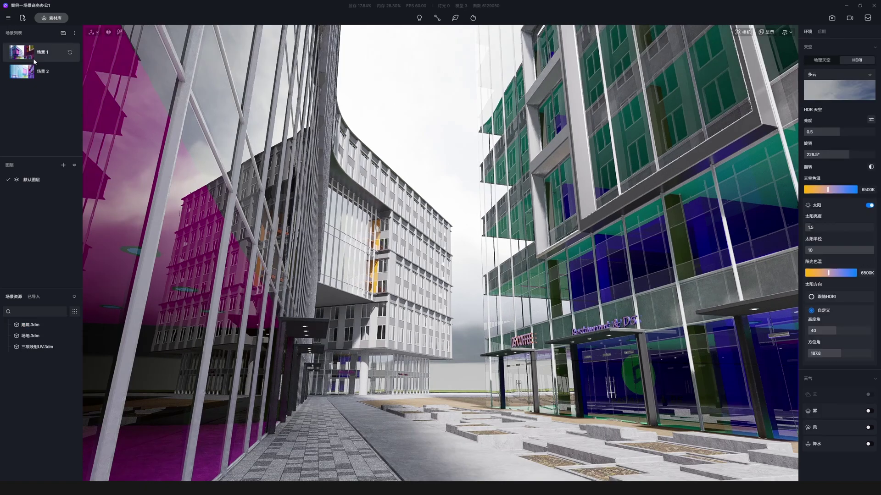
click(34, 59)
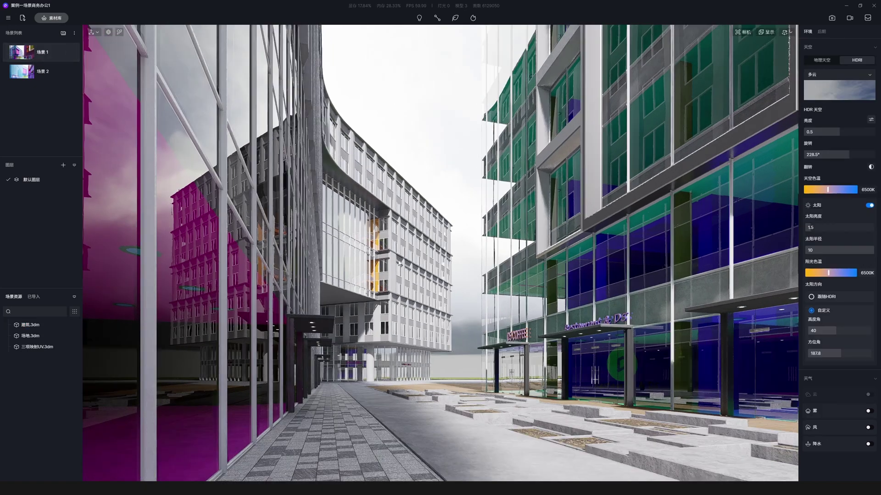
Set the front faces of the "Restaurant & D5" sign letters to a white base color and make them emissive
scroll(459, 299, up, 5)
right_drag(459, 299, 493, 290)
scroll(494, 300, up, 2)
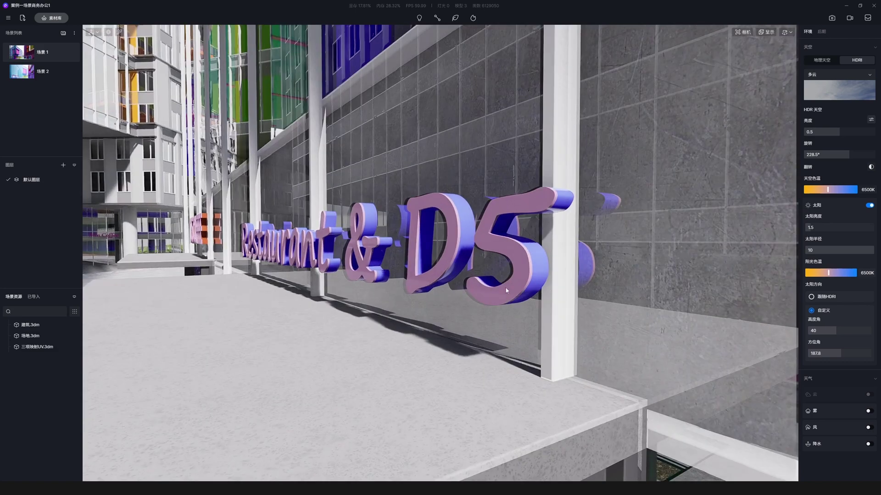
click(514, 287)
click(809, 144)
click(806, 170)
click(835, 152)
click(869, 304)
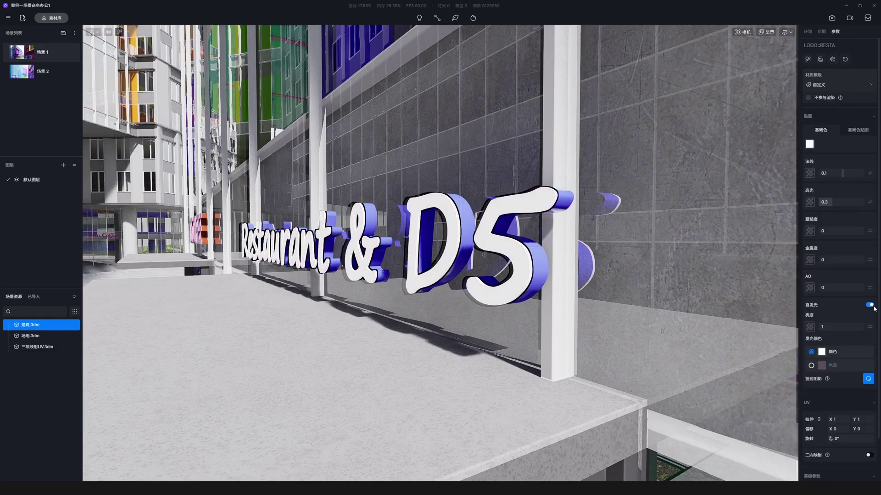
Set the emission color of the "Restaurant & D5" letter faces to bright green and their brightness to 15.8
click(821, 351)
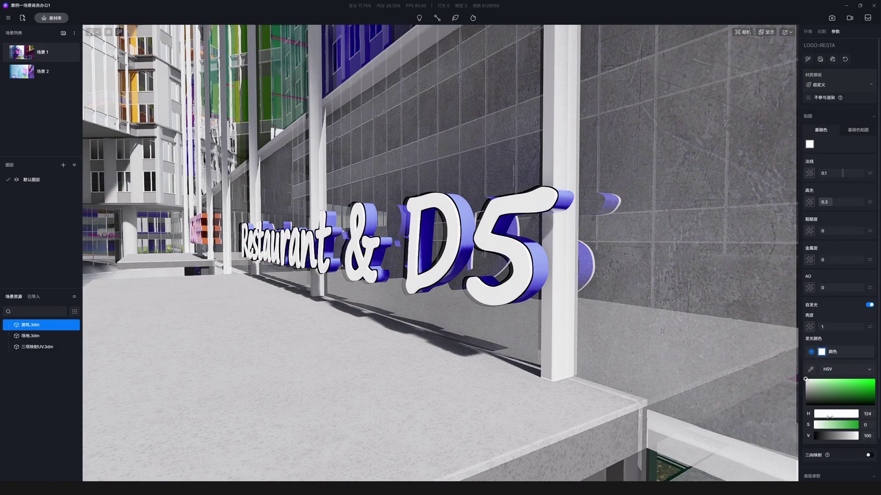
drag(848, 392, 876, 374)
drag(822, 326, 825, 327)
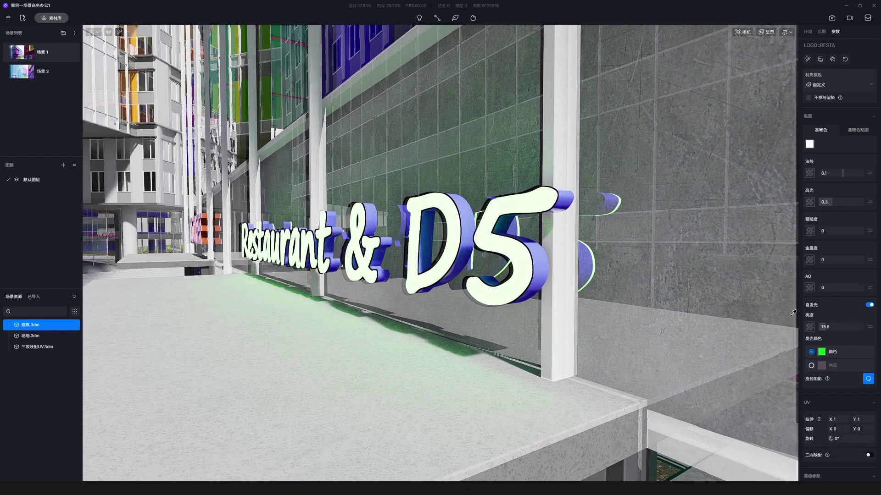
Give the sides of the "Restaurant & D5" letters a dark grey base color and switch on rounded corners
click(540, 255)
click(809, 144)
drag(822, 185, 779, 188)
click(870, 418)
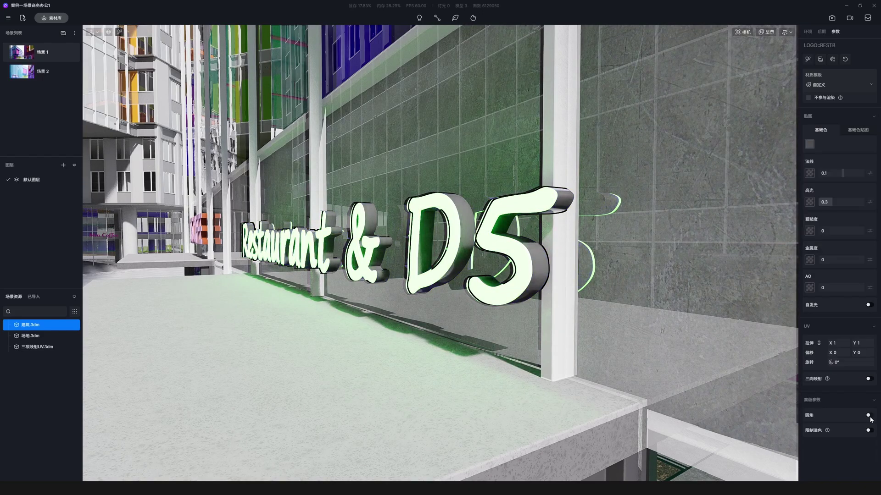
click(868, 415)
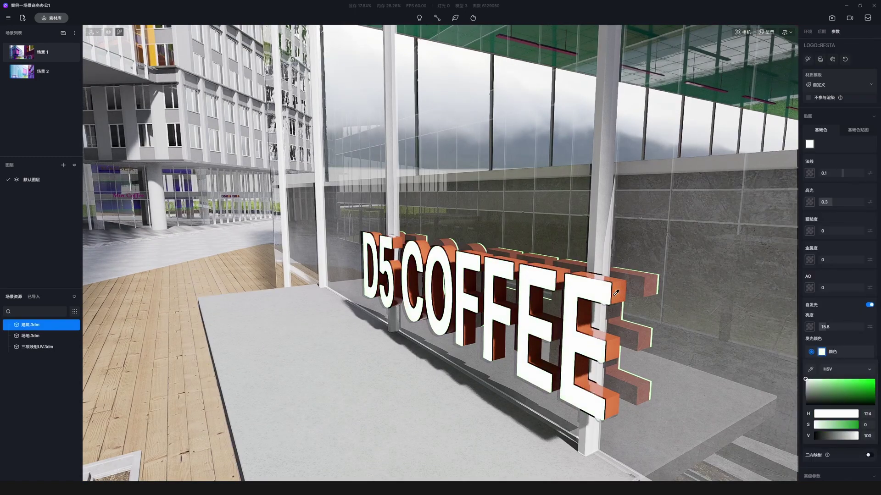
Give the sides of the "D5 COFFEE" letters a dark grey base color and switch on rounded corners
click(614, 295)
click(809, 144)
drag(819, 183, 790, 189)
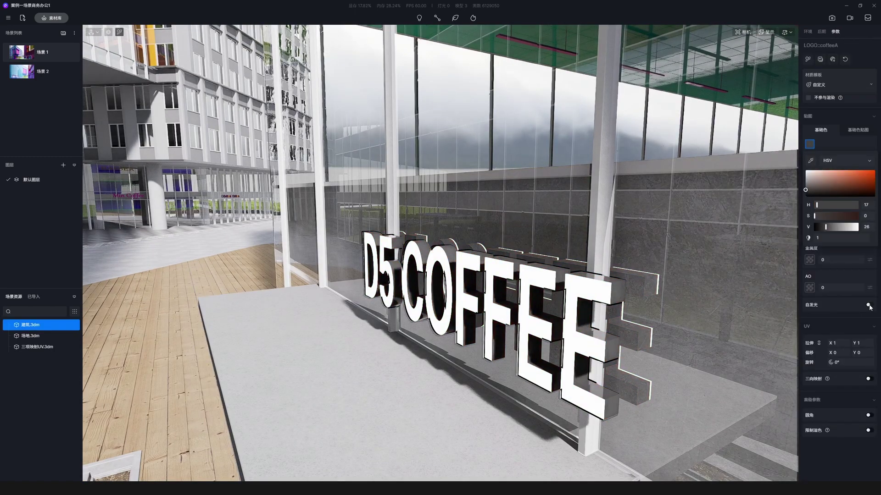
click(867, 415)
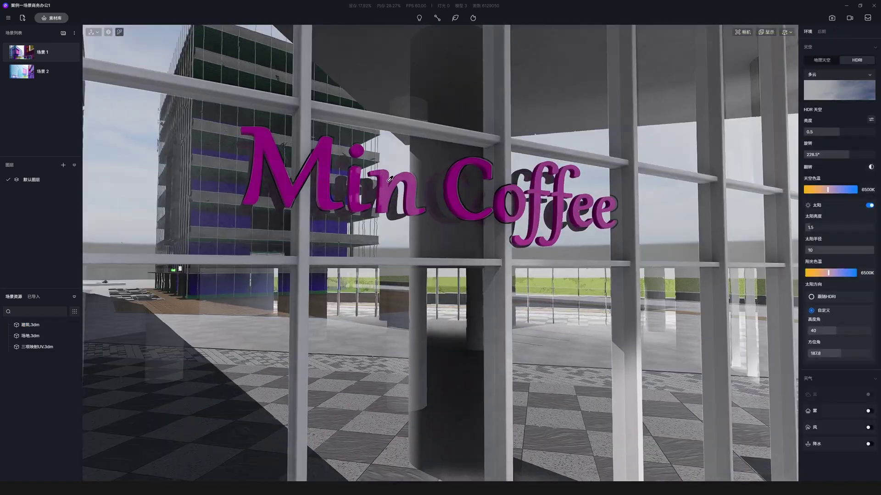
Set the "Min Coffee" sign to a white base color, make it emissive and increase its brightness
click(389, 180)
click(809, 144)
drag(825, 184, 804, 169)
click(868, 305)
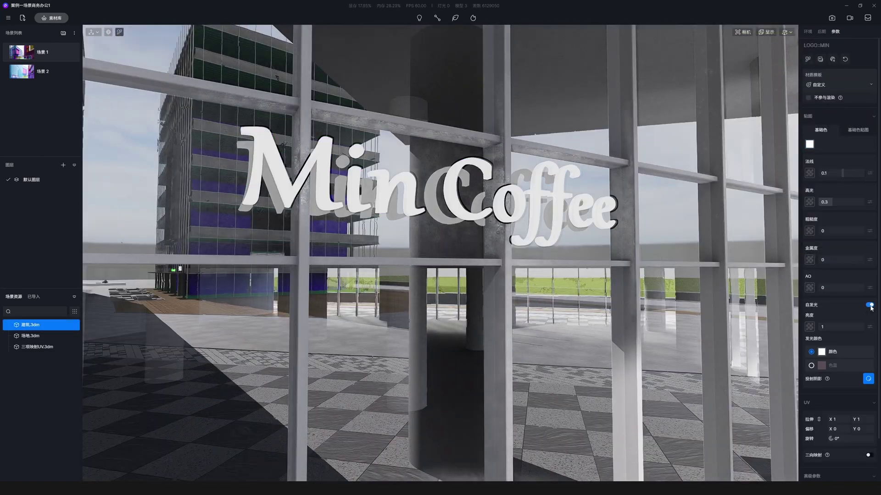
drag(822, 327, 862, 327)
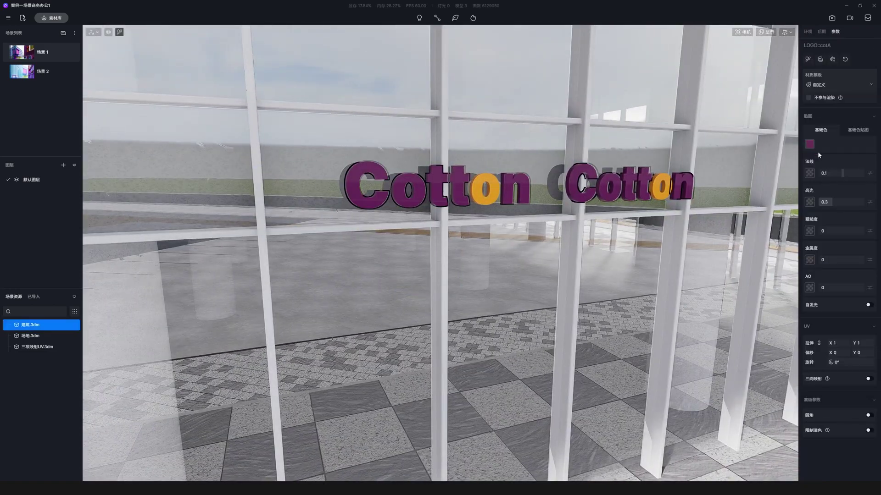
Set the purple letters of the "Cotton" signs to a white base color, make them emissive and increase their brightness
click(809, 144)
drag(814, 176, 802, 169)
click(869, 304)
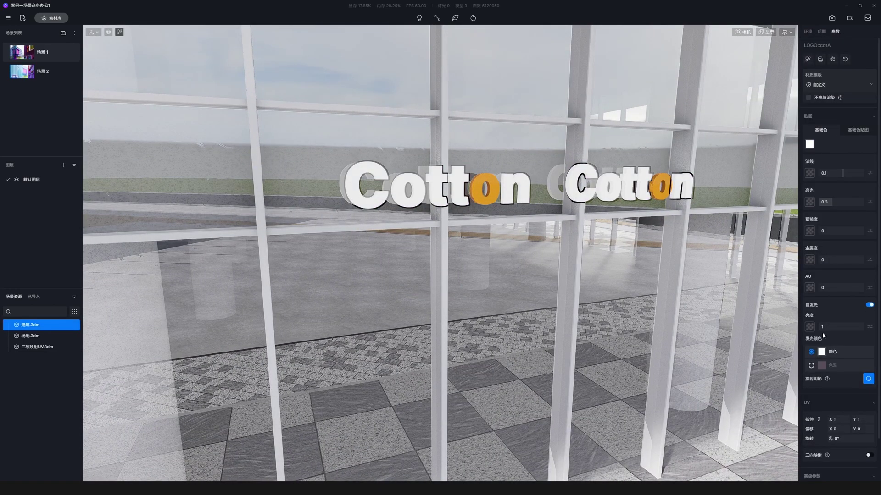
drag(821, 328, 826, 327)
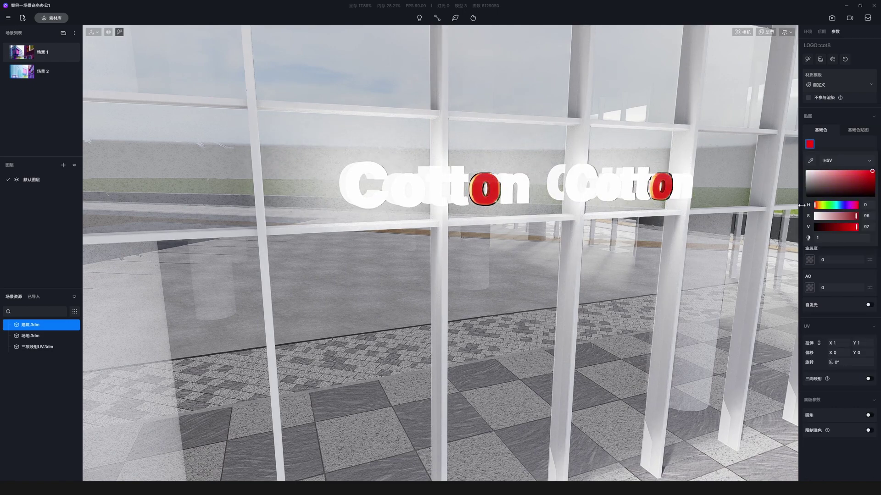
Make the red letter "o" of the "Cotton" signs emissive with a red emission color and increase its brightness
click(868, 304)
click(868, 305)
click(821, 351)
click(869, 385)
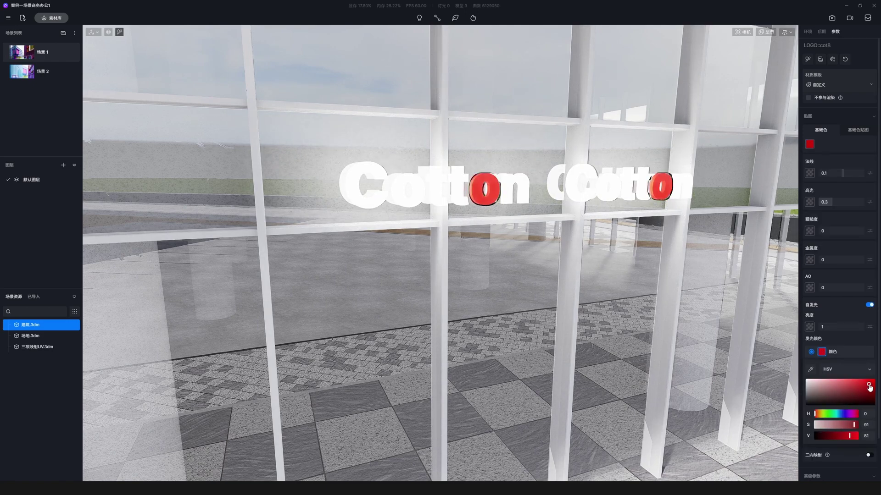
drag(820, 326, 822, 327)
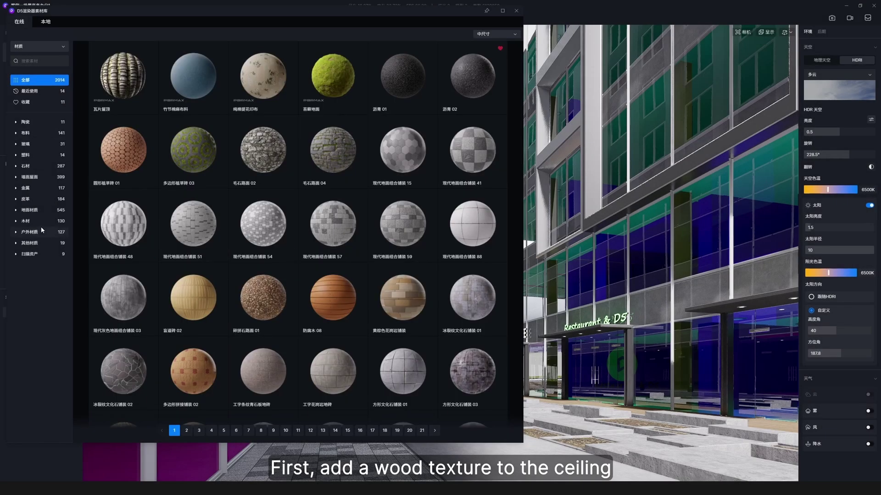
Apply the 深棕色橡木 wood from the material library to the ground-floor interior ceiling
click(40, 221)
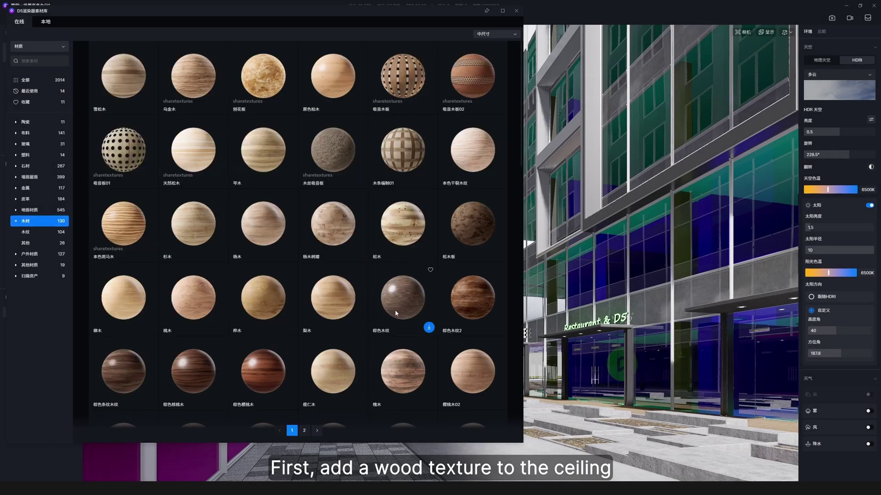
scroll(374, 312, down, 3)
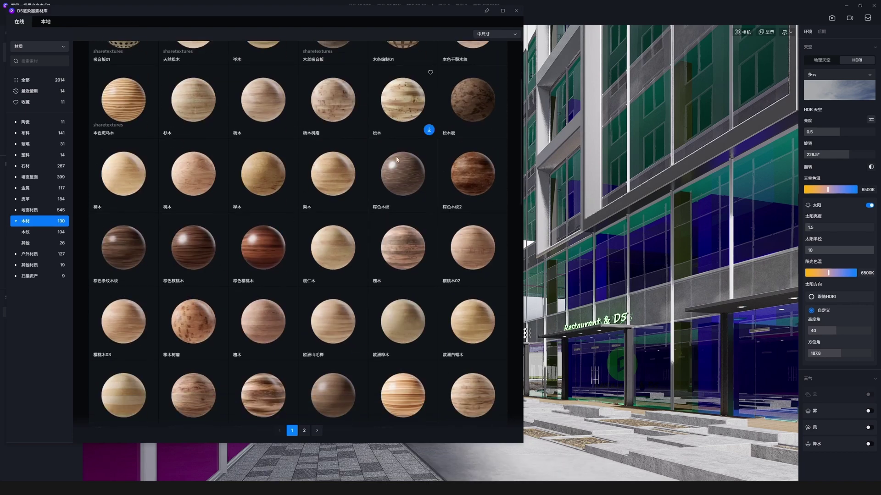
scroll(399, 239, down, 3)
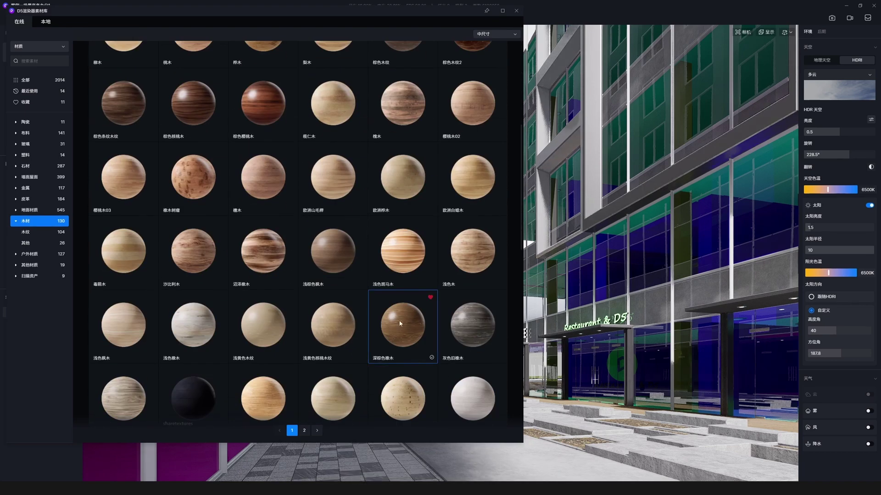
drag(429, 329, 466, 258)
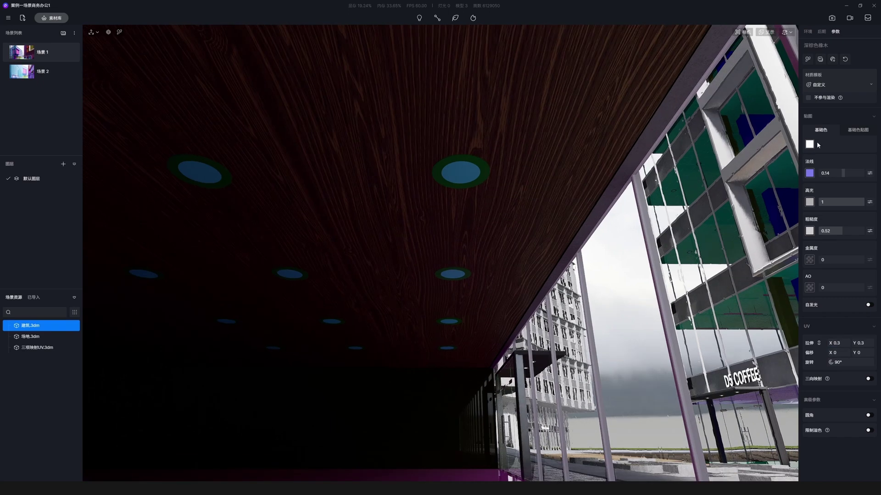
Tint the base color of the ceiling's oak material to a light cream
click(810, 144)
drag(835, 238, 854, 238)
click(819, 205)
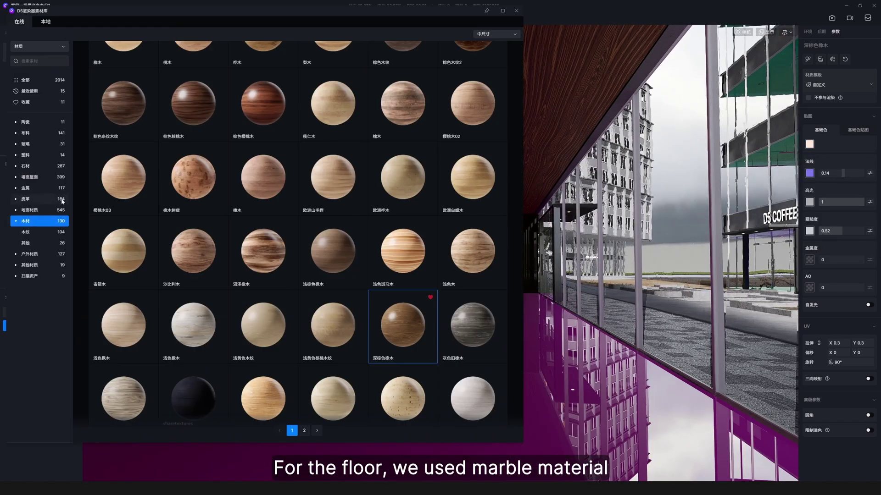
Apply the 五白色大理石 marble to the interior floor with UV scale 0.4, triplanar mapping and a white base color
click(25, 166)
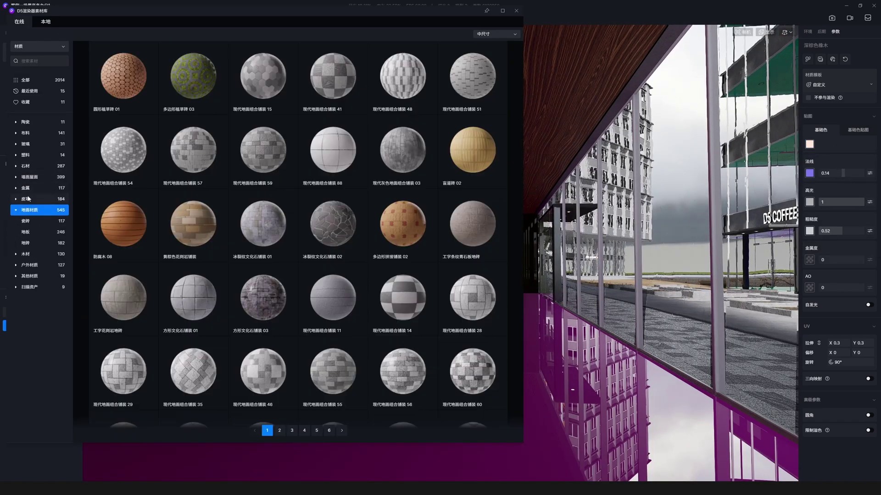
click(36, 178)
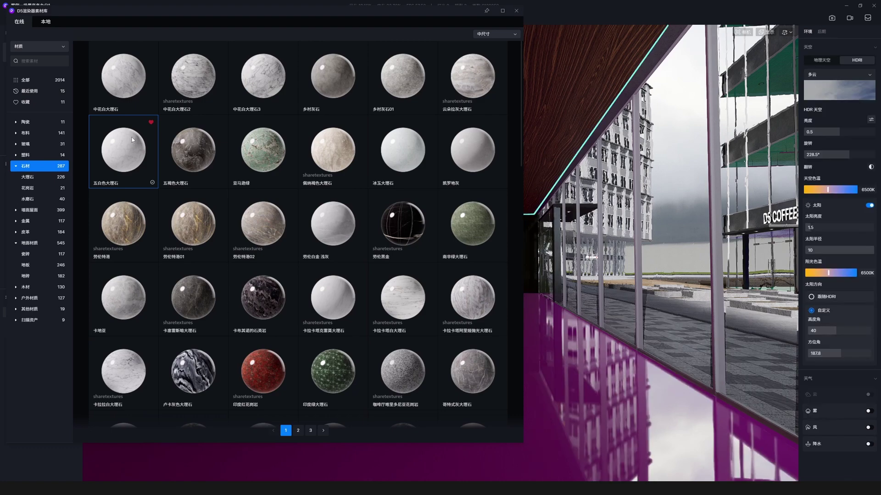
drag(129, 139, 472, 353)
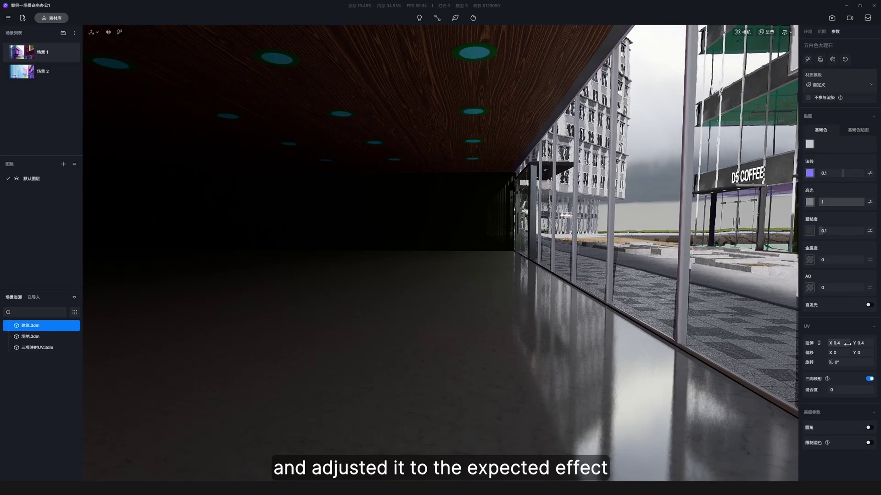
click(809, 144)
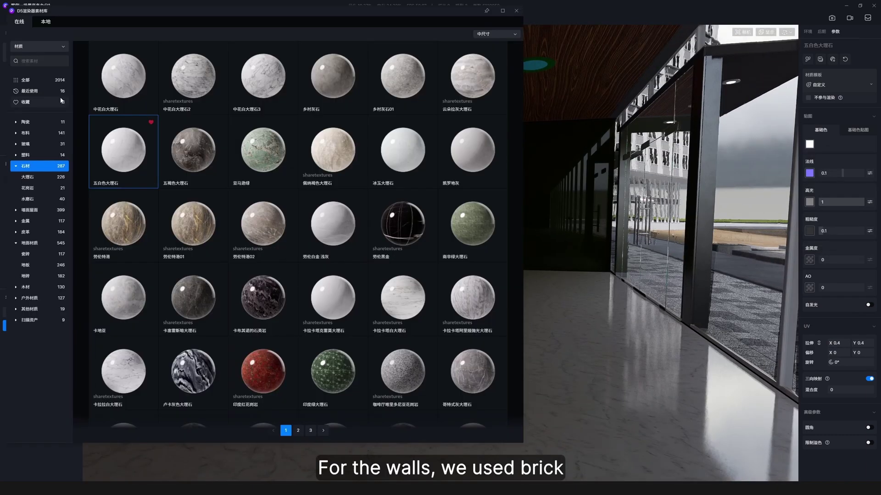
Apply the favorite 纯色红砖墙 brick to the interior wall and set its base color map saturation to -100
click(61, 101)
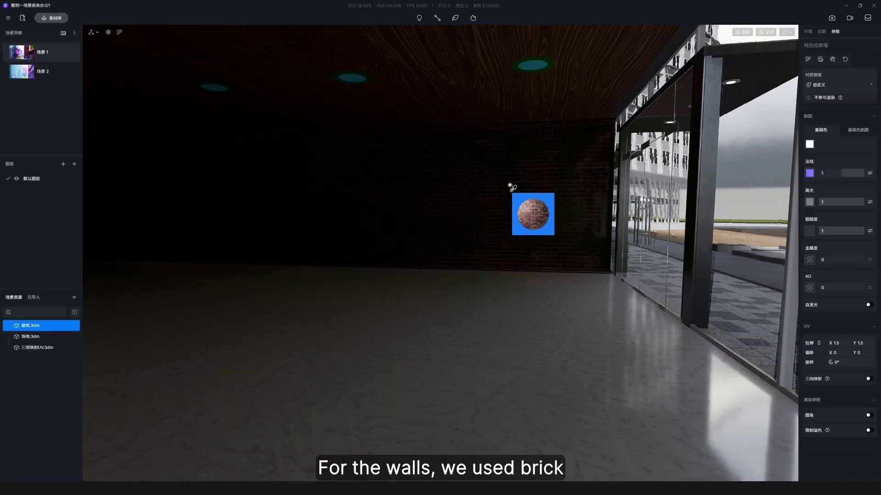
drag(512, 198, 573, 202)
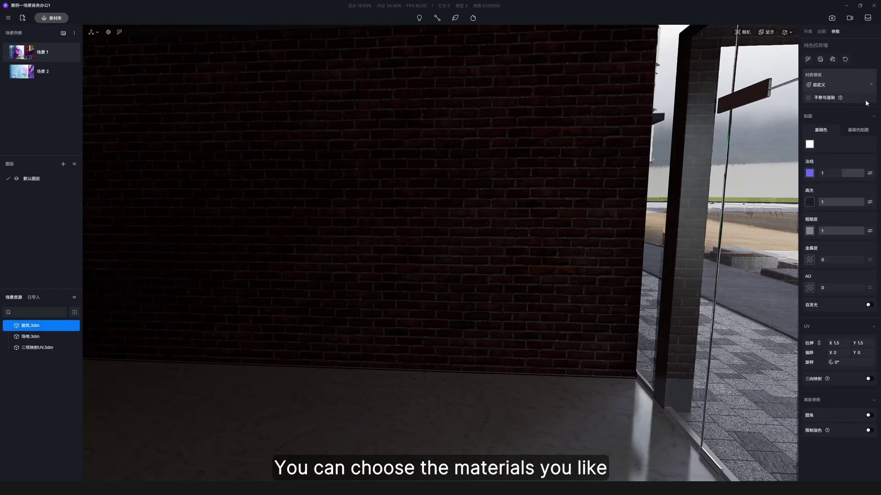
click(858, 130)
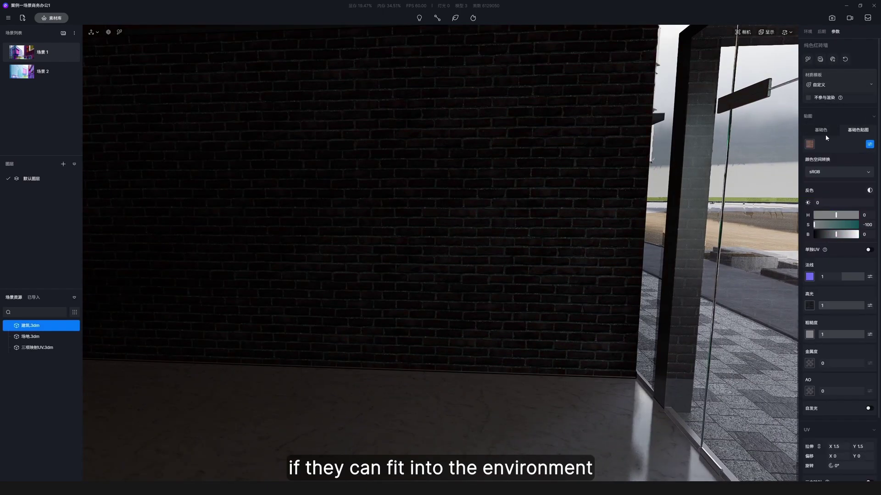
click(824, 133)
click(856, 132)
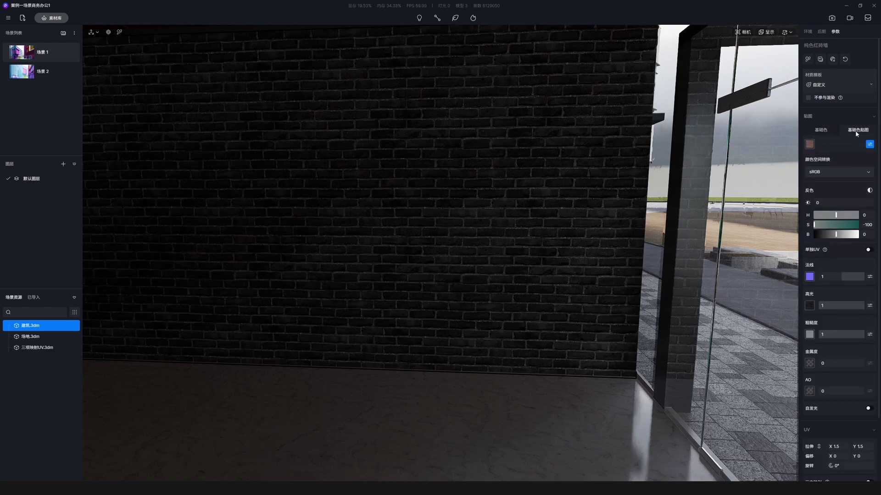
click(817, 224)
drag(837, 235, 838, 234)
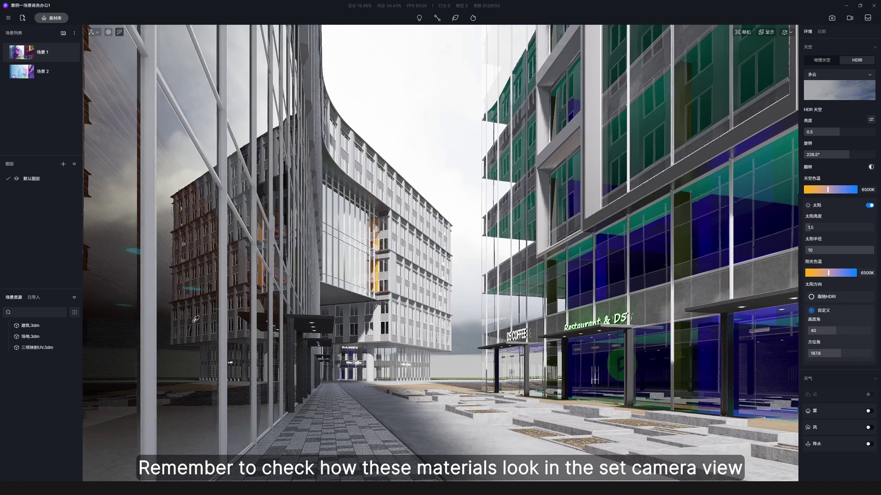
Pick the 玻璃幕墙 curtain wall glass on the building with the D5 signs and set its transparency to 0.93
click(720, 373)
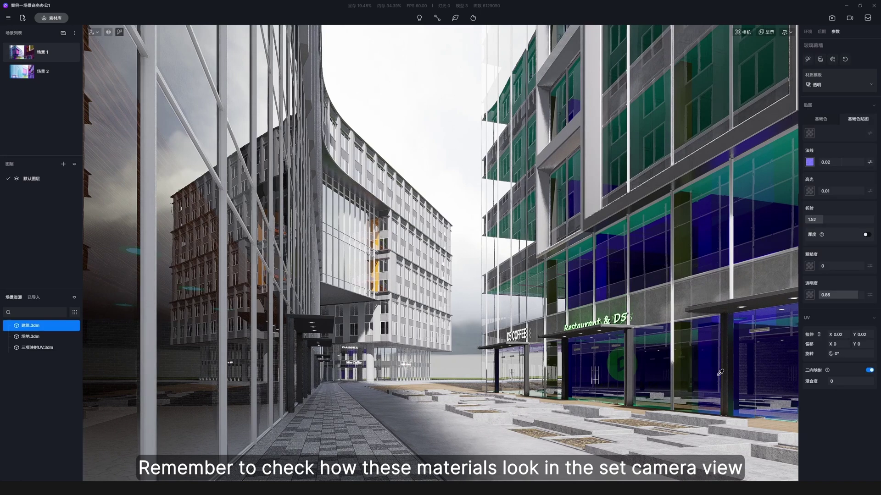
drag(858, 296, 866, 295)
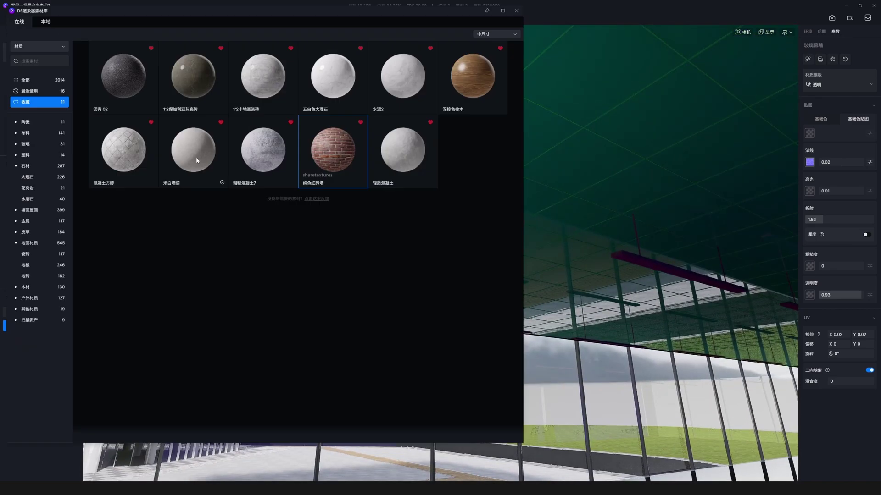
Apply the favorite 米白墙漆 paint to the office ceiling with a UV scale of 0.2 and darken its base color map
drag(196, 157, 508, 152)
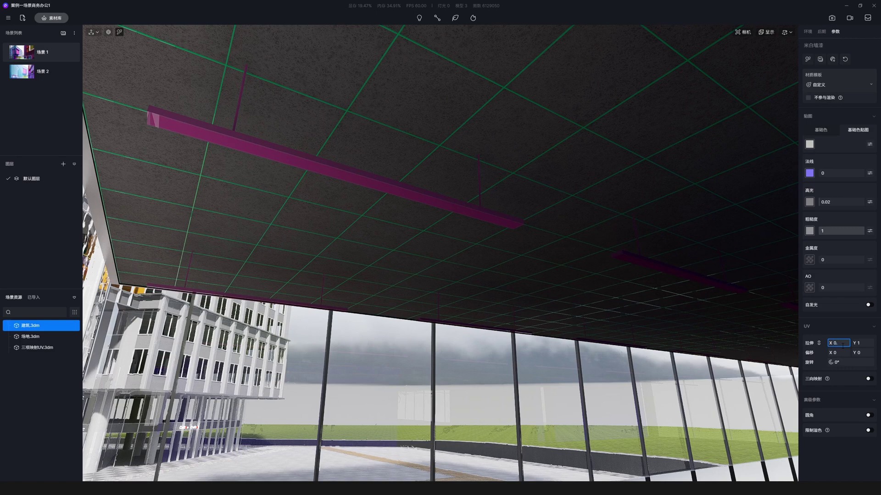
click(869, 145)
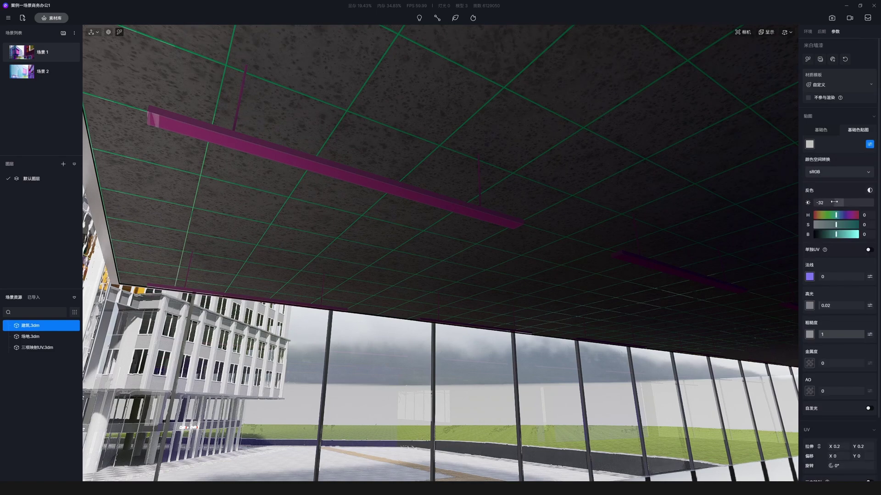
Set the ceiling paint's base color to white, its map brightness to -55 and its normal strength to 0.67
click(821, 130)
click(809, 144)
drag(814, 177, 797, 164)
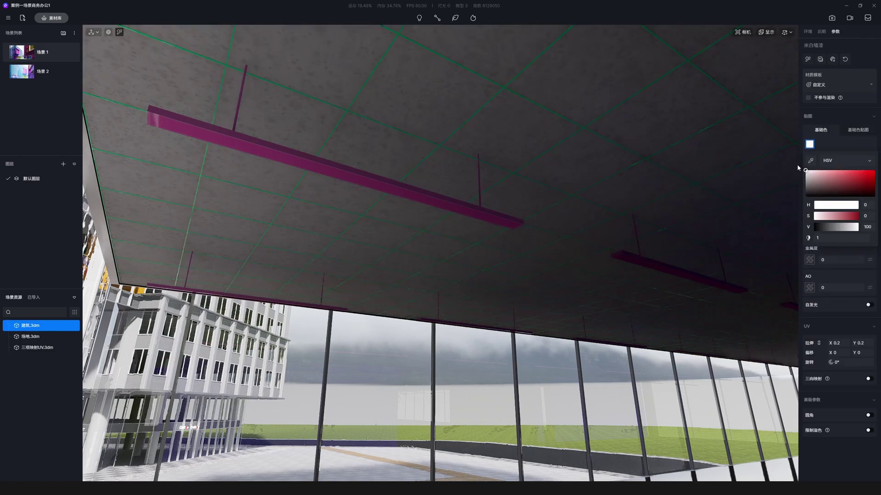
click(857, 130)
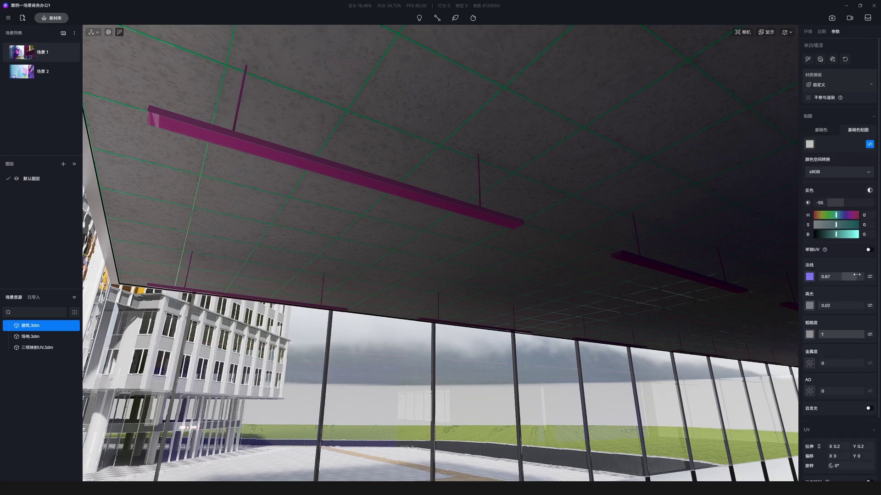
key(Escape)
Pick the green divider strips of the office ceiling and set their base color to dark grey
right_drag(543, 188, 562, 167)
scroll(563, 167, up, 3)
click(639, 130)
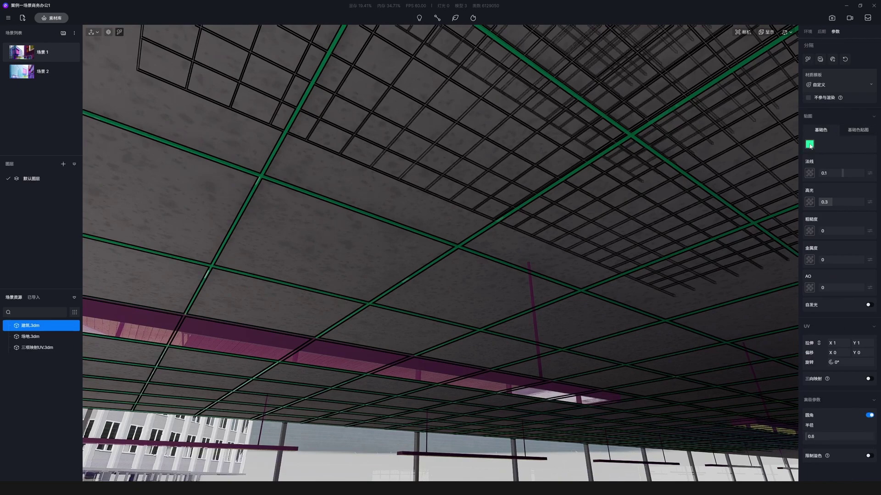
click(809, 144)
drag(822, 171, 788, 186)
right_drag(696, 204, 544, 220)
key(Escape)
Set the hanging office lamp's housing to a metallic value of 0.76 and a grey base color with V 64
scroll(458, 272, up, 3)
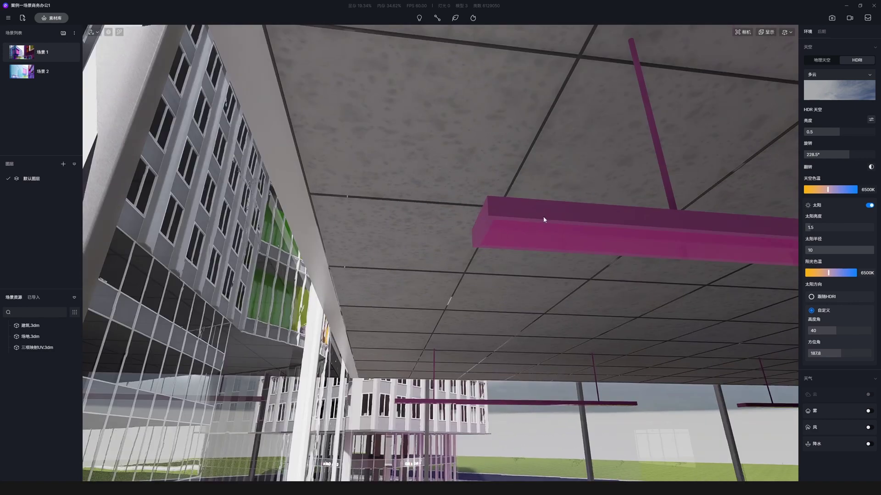
click(544, 220)
drag(825, 260, 854, 259)
click(809, 144)
mouse_move(821, 178)
mouse_down()
mouse_move(780, 150)
mouse_move(806, 187)
mouse_up()
click(847, 256)
click(809, 144)
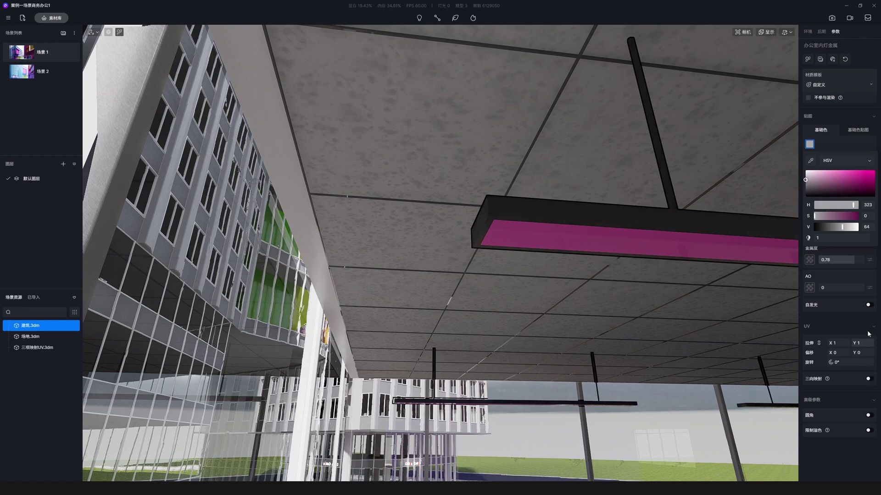
Turn on rounded corners for the hanging office lamp's metal housing
click(867, 415)
right_drag(573, 261, 610, 277)
key(Escape)
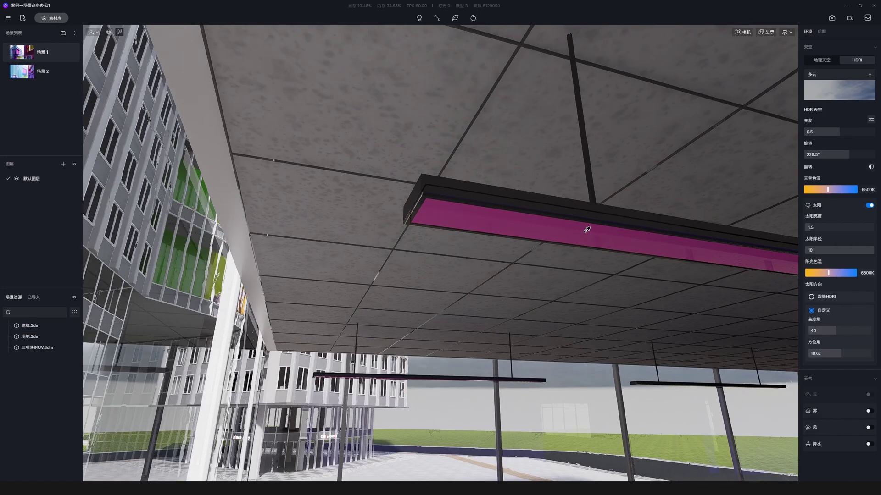
Make the office lamp's pink light panel white and self-illuminated with brightness 28.8 and a color temperature of 3950
click(584, 233)
click(809, 144)
drag(814, 179, 804, 169)
click(868, 305)
drag(844, 326, 834, 327)
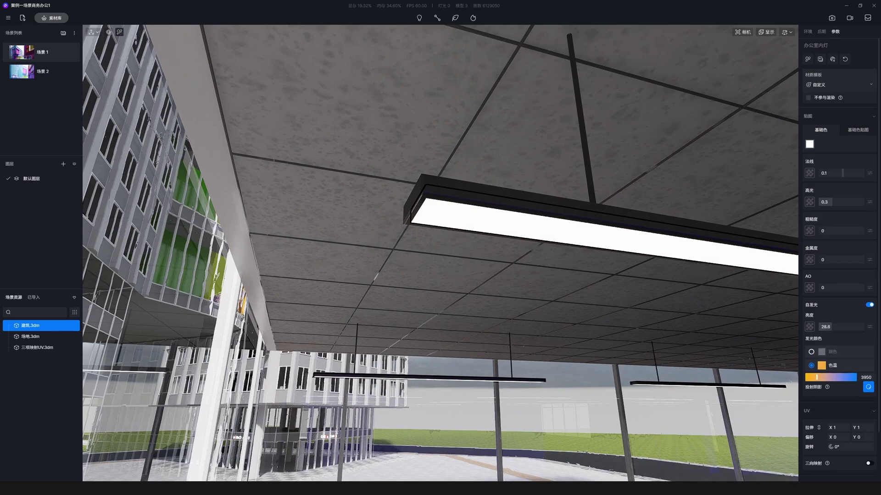
key(Escape)
right_drag(573, 230, 496, 199)
key(w)
key(ctrl+z)
key(ctrl+z)
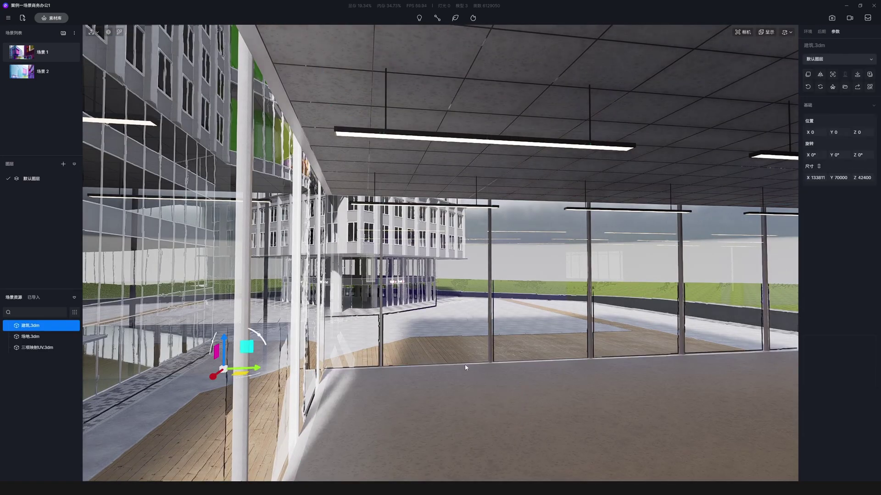
Apply the 米白墙漆 paint to the office's blue interior walls and turn on its rounded corners with radius 3
right_drag(464, 367, 758, 372)
right_drag(600, 316, 586, 406)
key(i)
click(740, 303)
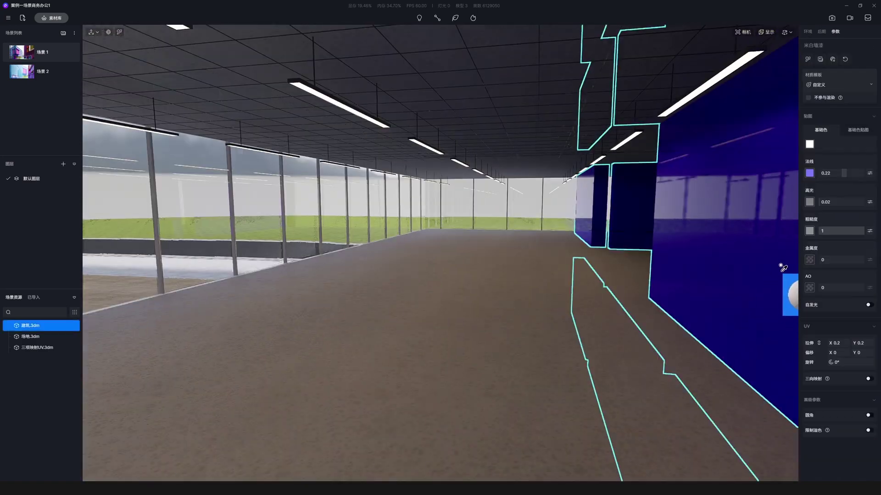
right_drag(782, 265, 371, 274)
drag(373, 277, 326, 262)
click(325, 263)
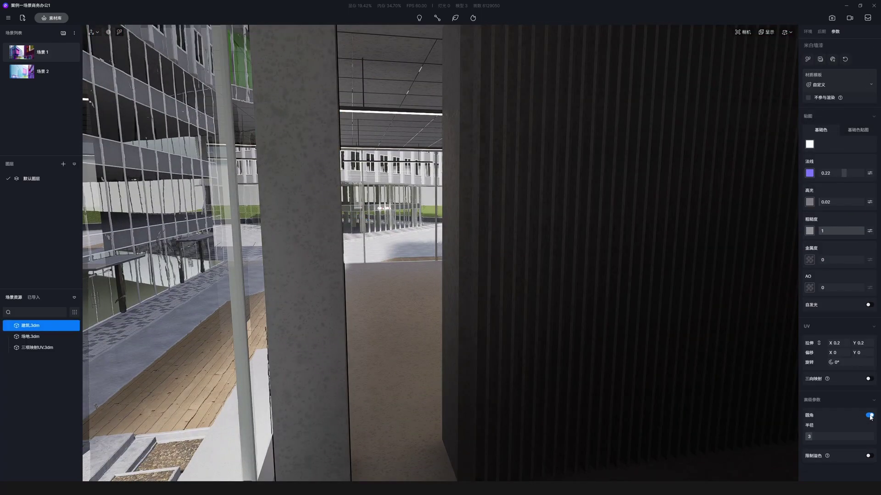
Examine the rounded edges of the dark fluted office wall and its paint's base color
key(s)
right_drag(678, 277, 469, 252)
key(i)
key(w)
key(s)
key(w)
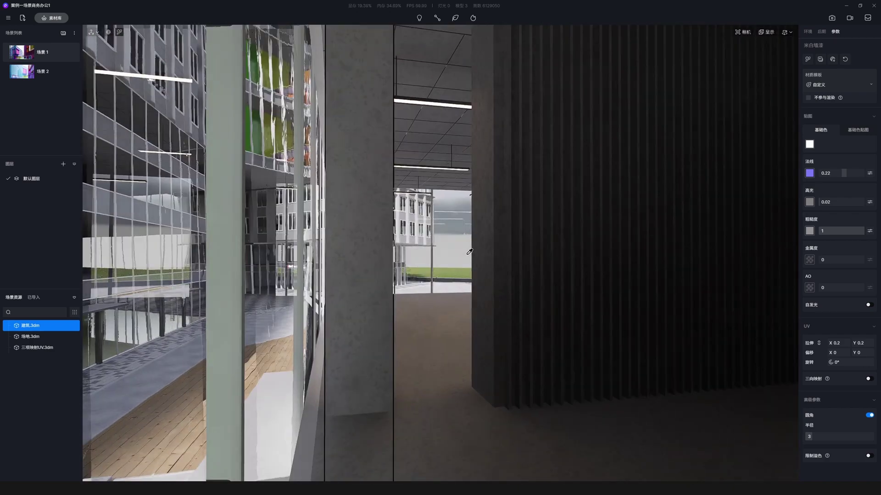
click(522, 240)
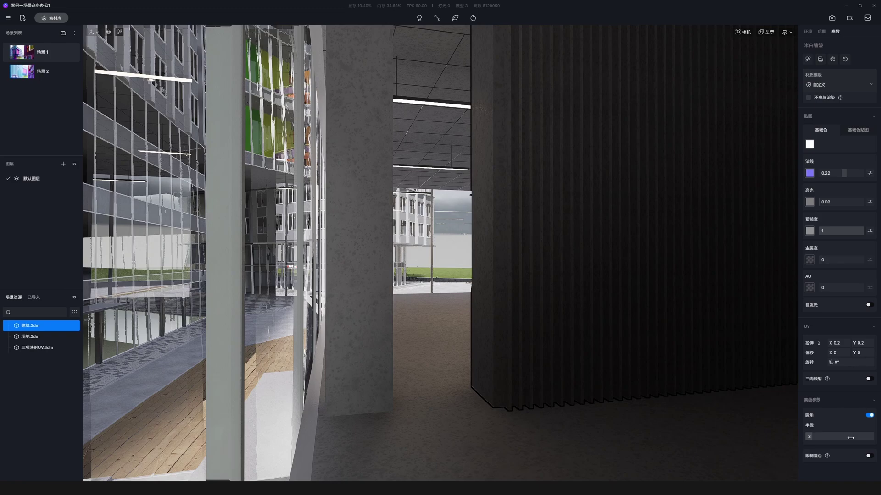
click(810, 145)
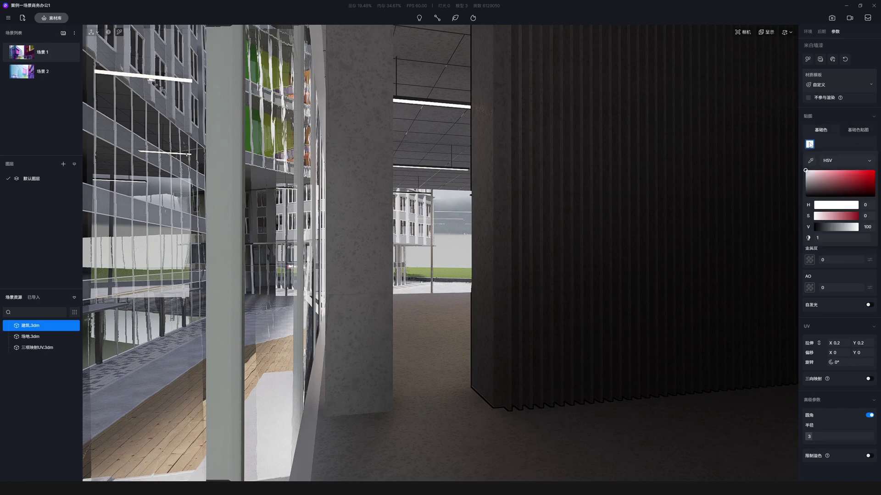
Apply the 米白墙漆 paint to the restaurant wall's round logo and its D symbol, and set the circle's base color to purple
click(29, 55)
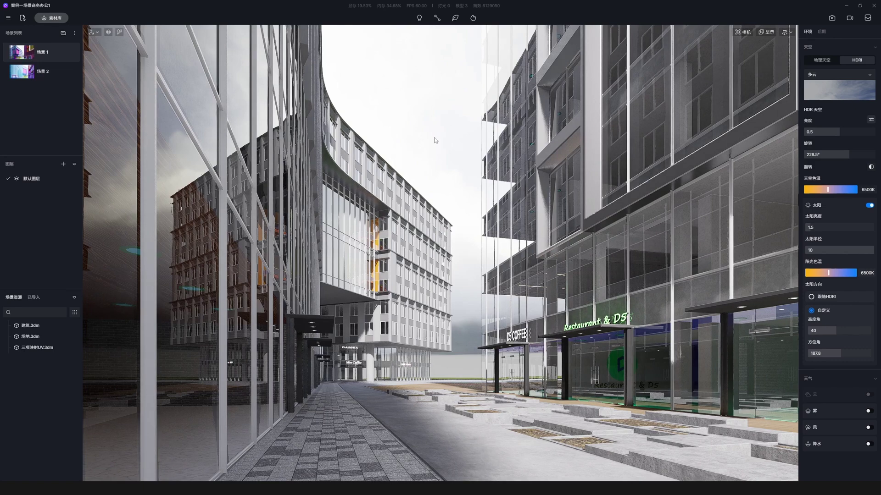
scroll(632, 285, up, 10)
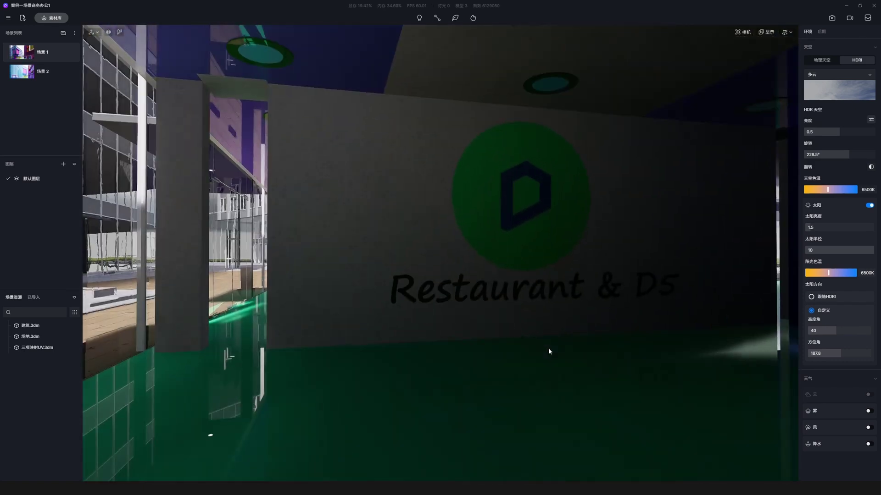
right_drag(548, 349, 551, 342)
scroll(552, 321, up, 3)
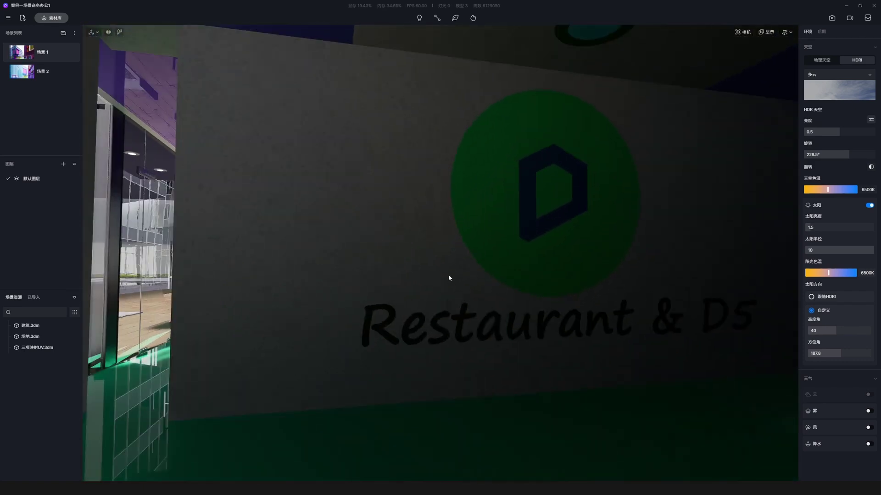
click(469, 215)
click(517, 216)
scroll(518, 218, up, 3)
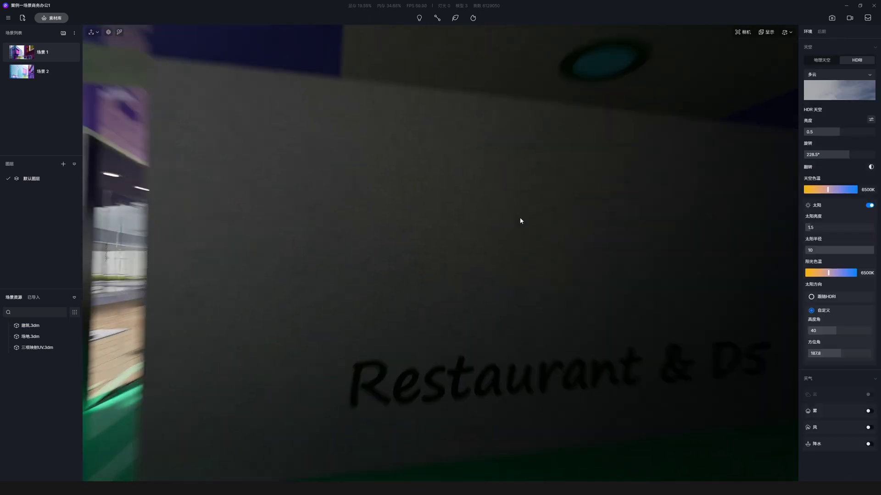
click(809, 144)
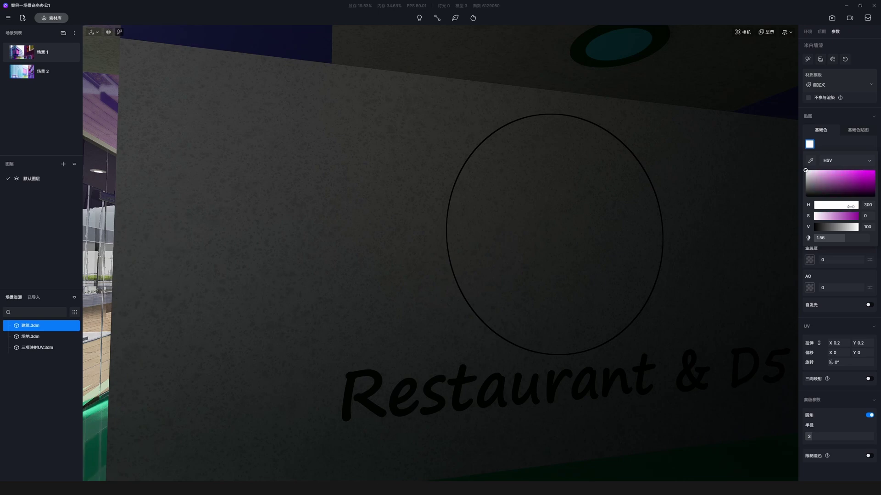
click(856, 170)
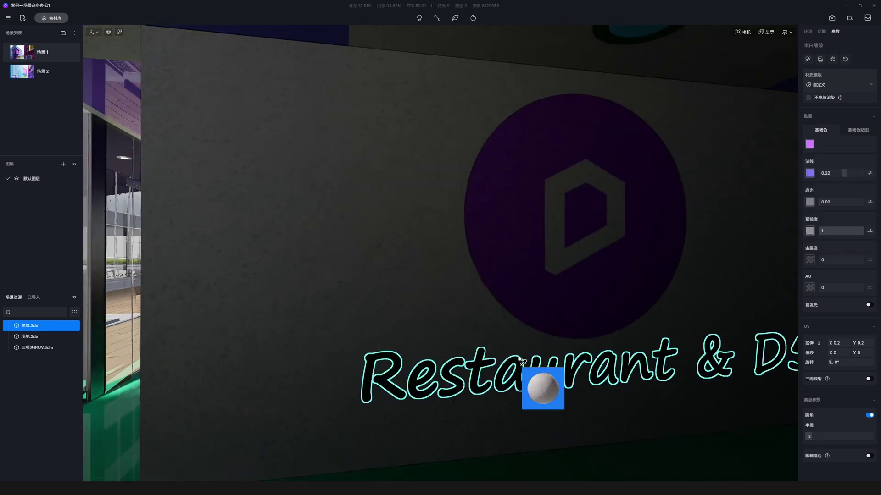
Apply the logo circle's purple paint to the "Restaurant & D5" lettering on the interior wall
click(541, 382)
right_drag(539, 380, 436, 403)
key(s)
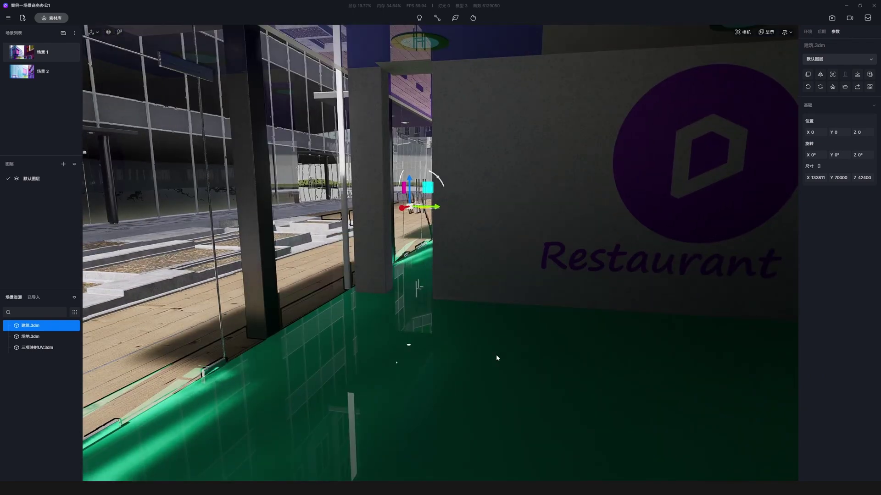
Replace the restaurant's green floor material with a neutral one
key(a)
right_drag(496, 354, 532, 304)
key(a)
key(a)
key(i)
click(501, 375)
key(d)
right_drag(502, 375, 558, 339)
Give the green ceiling downlight rings a grey base color, roughness 0.23, metallic 0.76 and rounded corners with radius 2.1
click(27, 53)
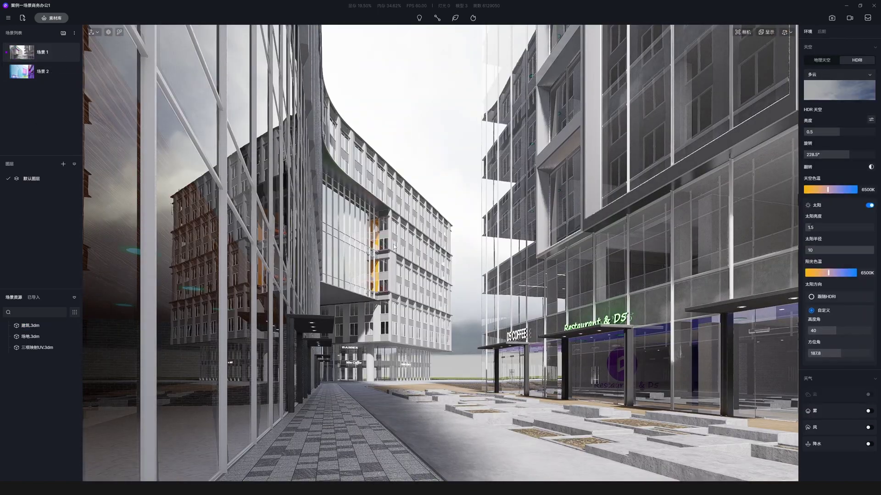
key(w)
right_drag(446, 147, 511, 151)
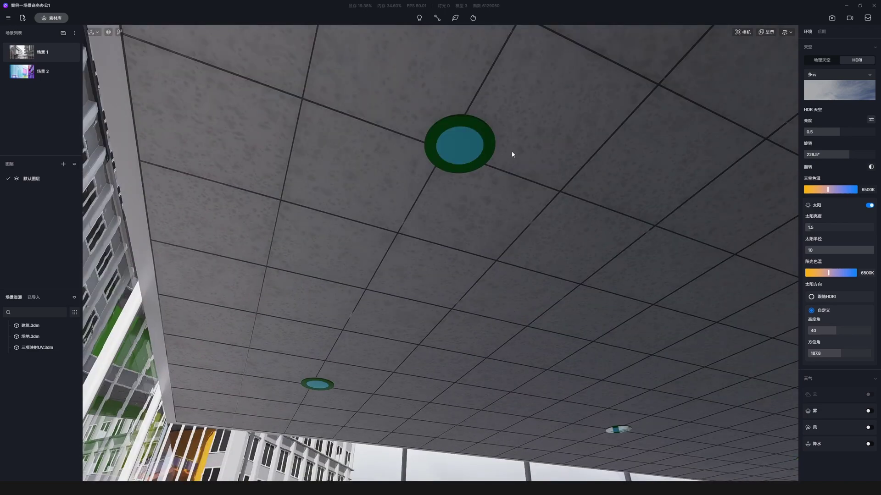
key(i)
click(487, 149)
click(809, 144)
drag(814, 172, 806, 177)
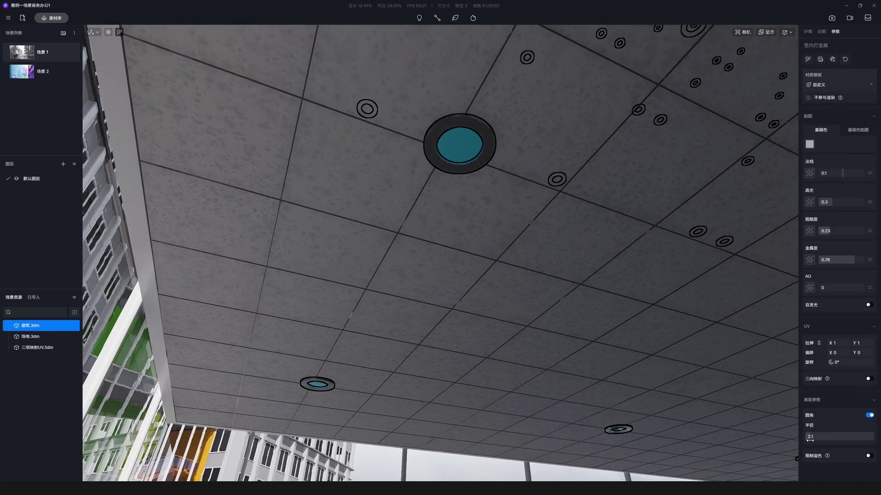
Make the blue downlight discs white and self-illuminated with brightness 24.8 and a color temperature of 4750
click(470, 151)
click(809, 144)
drag(814, 176, 805, 170)
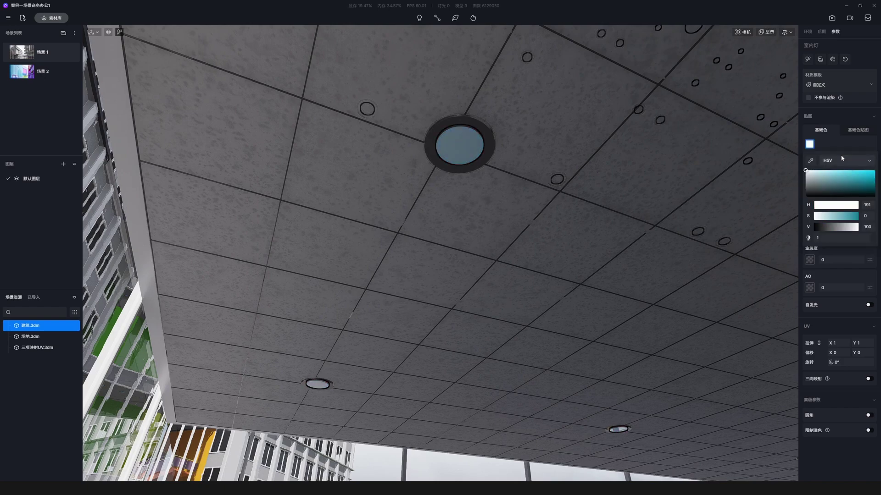
click(868, 305)
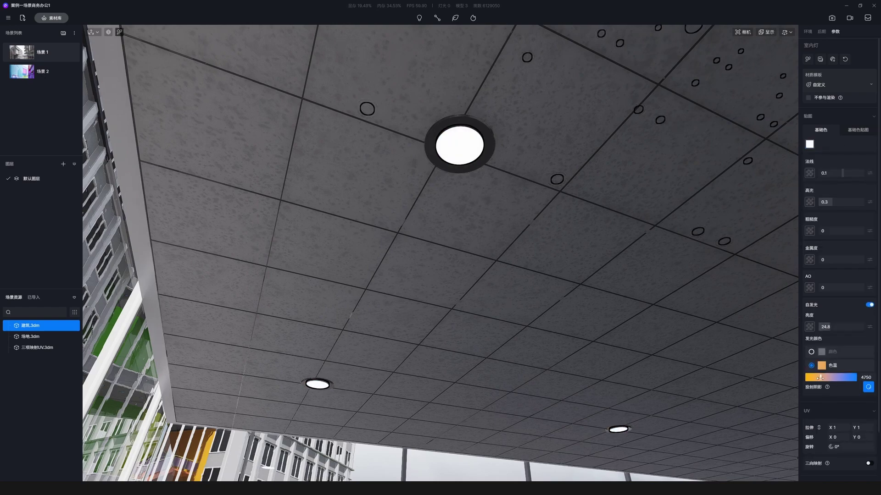
right_drag(688, 257, 558, 346)
key(Escape)
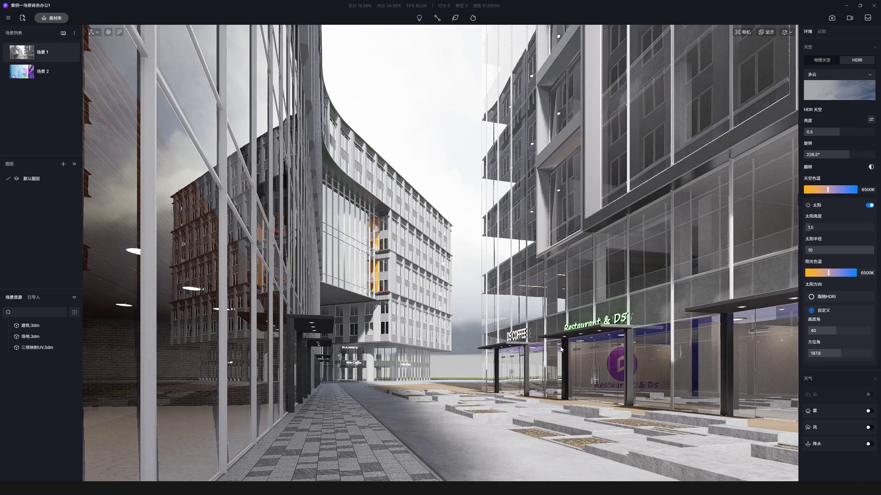
Apply the favorite 深棕色橡木 wood to the large stair hall wall with UV scale 0.5 and rotation 90°
right_drag(560, 350, 723, 344)
scroll(723, 344, up, 6)
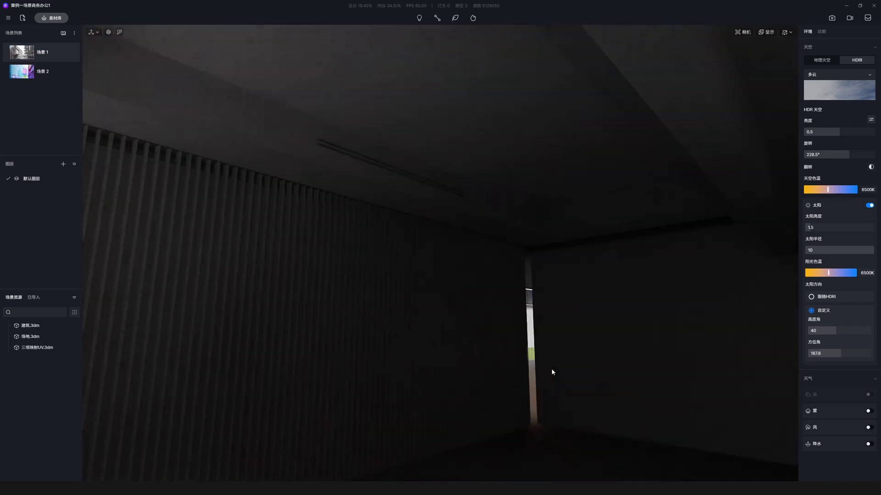
scroll(551, 368, down, 3)
right_drag(552, 369, 342, 423)
scroll(499, 341, up, 5)
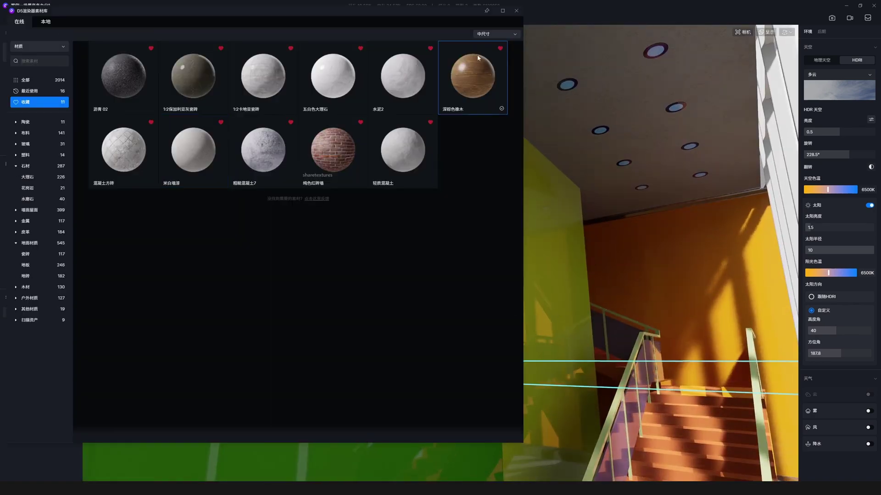
drag(477, 58, 416, 270)
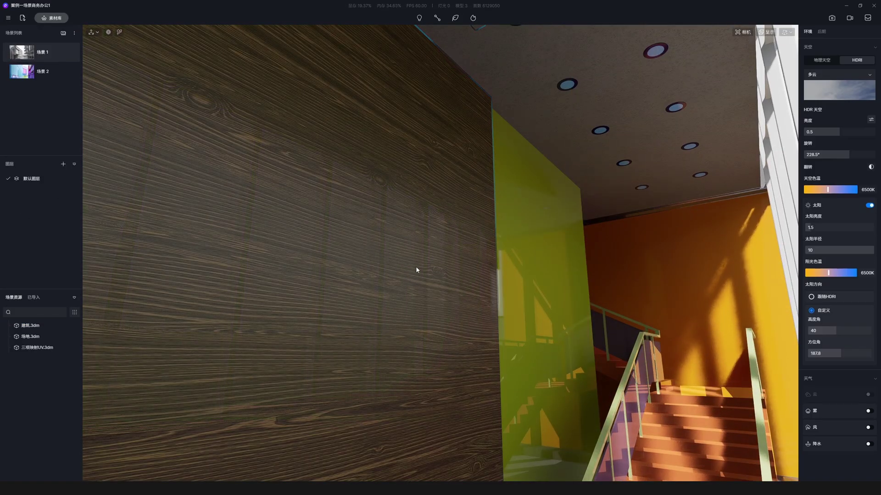
text(90)
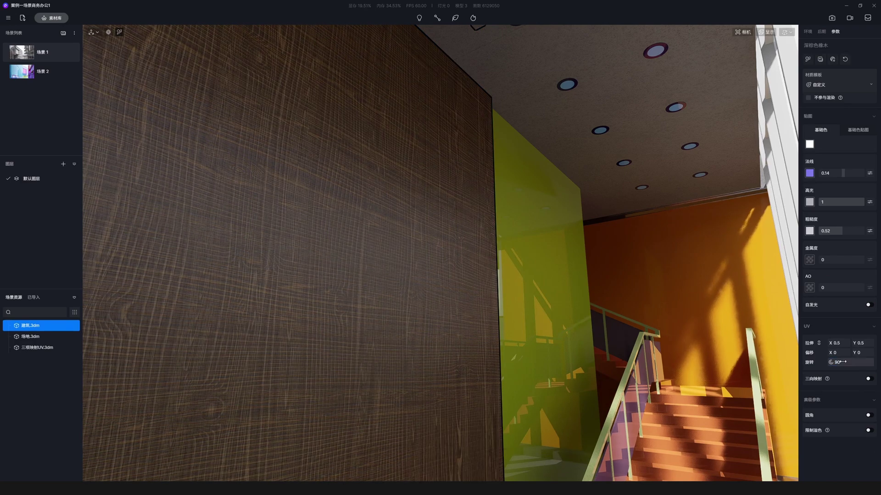
Brighten the wall's oak material by setting its base color intensity to 1.67, with hue 32
right_drag(711, 281, 505, 229)
click(810, 143)
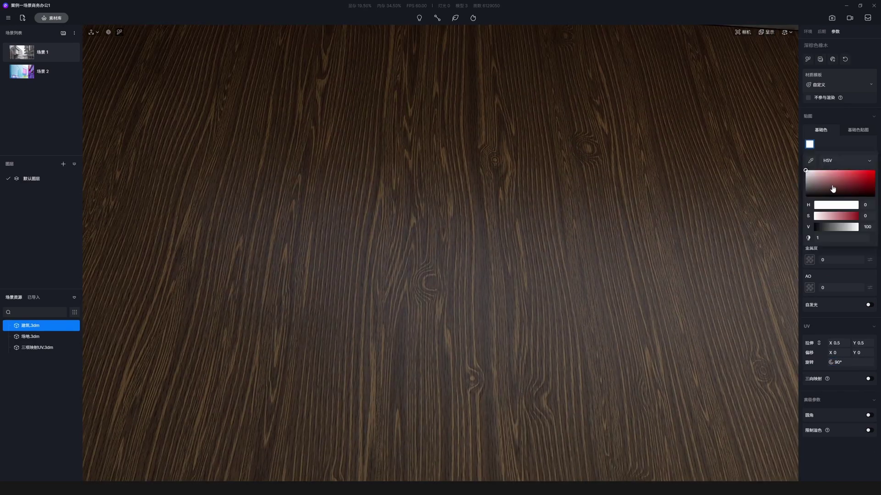
click(859, 130)
click(868, 144)
drag(835, 234, 849, 238)
click(818, 130)
click(809, 144)
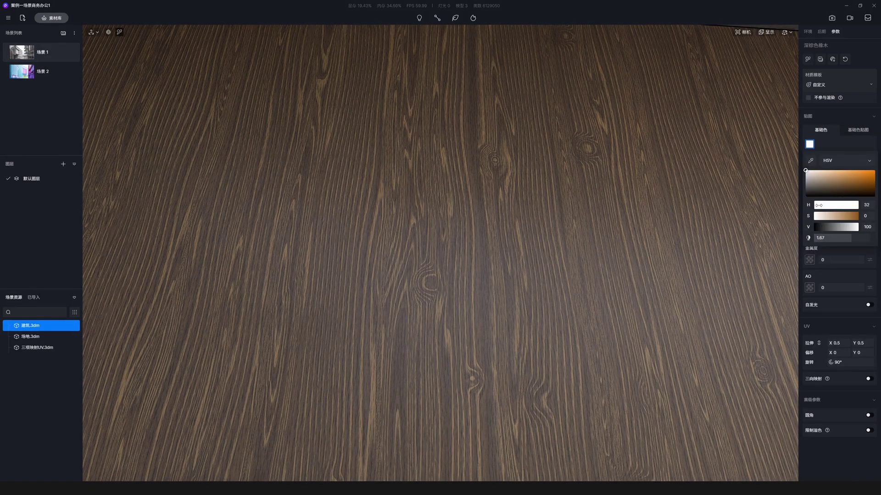
Tint the oak wall's base color a light warm cream and raise its intensity further
right_drag(610, 225, 741, 272)
click(809, 145)
drag(851, 238, 870, 239)
right_drag(688, 248, 628, 233)
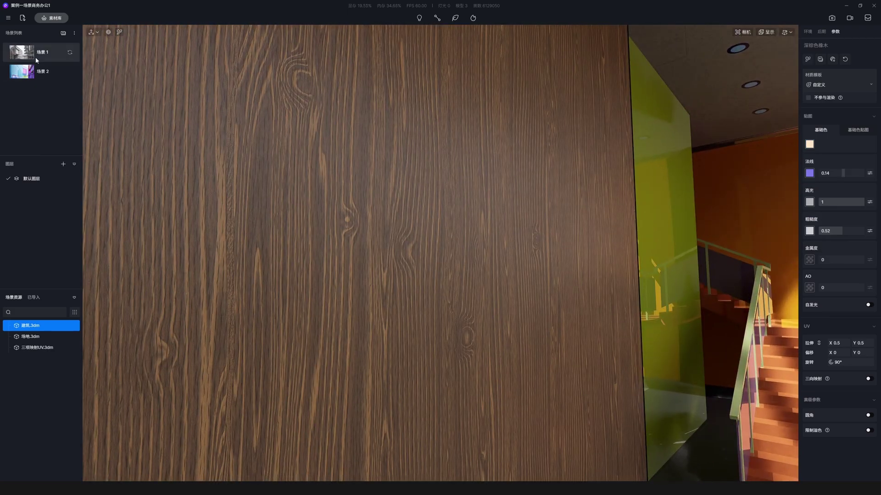
Set the bridge's curtain wall glass to a specular value of 0.03 and a transparency of 1
click(36, 59)
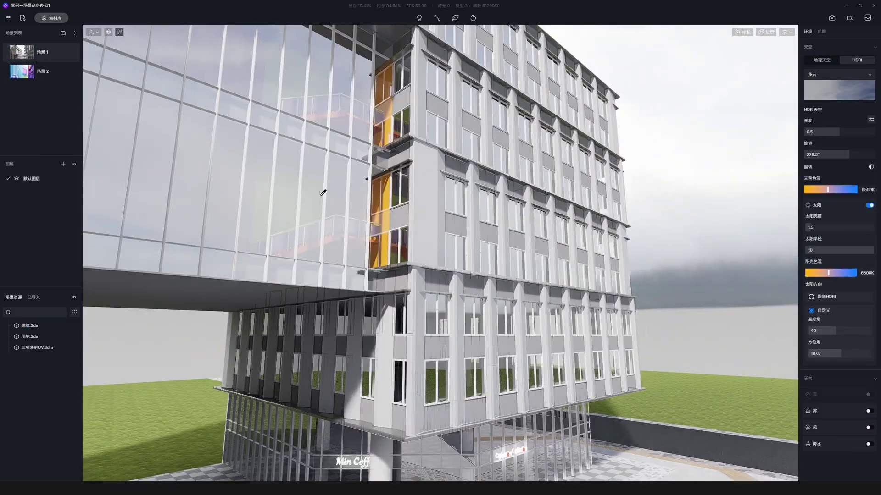
click(323, 193)
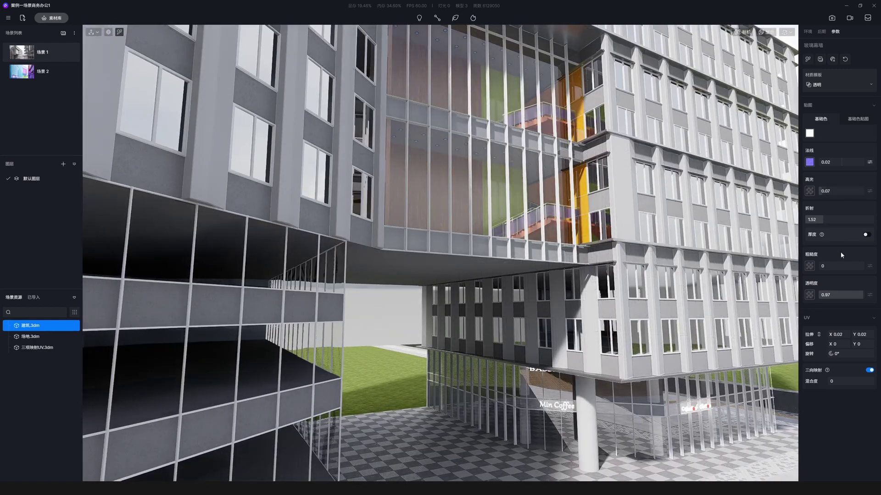
click(33, 54)
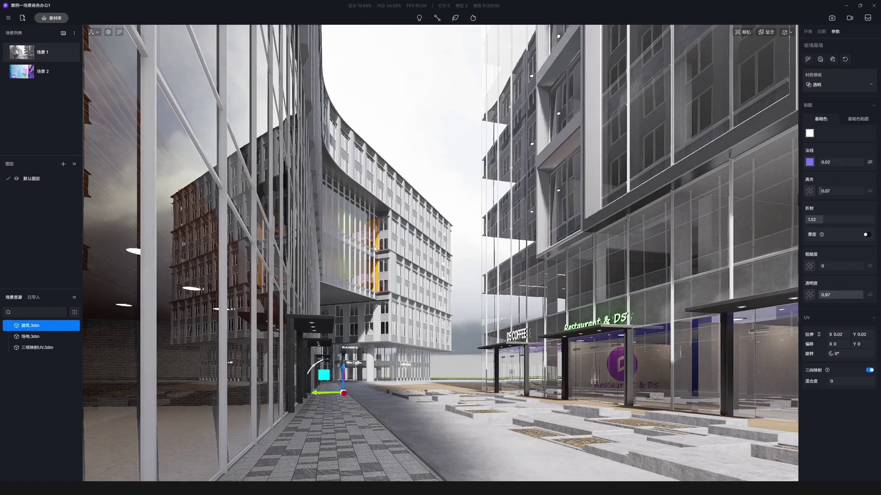
key(i)
click(370, 277)
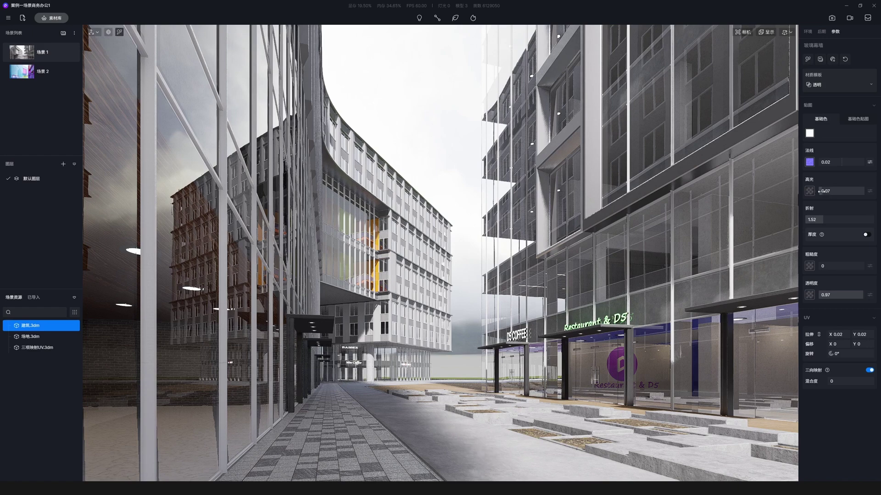
drag(820, 191, 819, 191)
drag(851, 293, 856, 296)
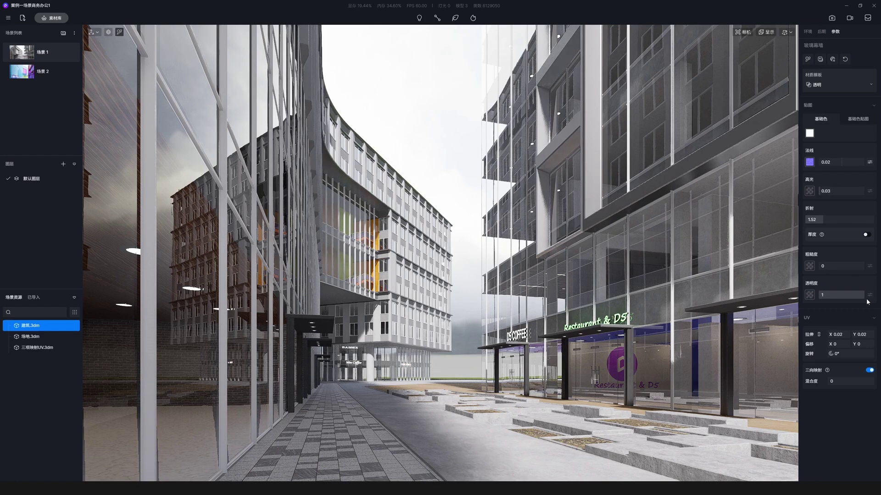
click(809, 133)
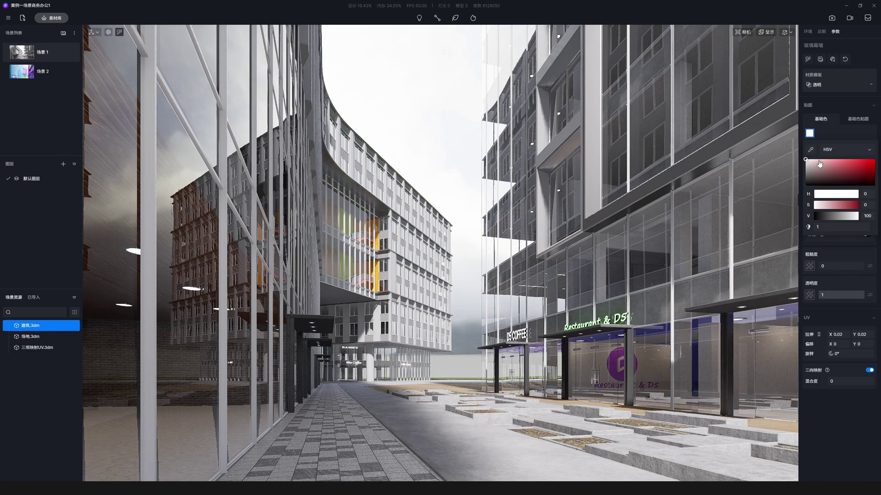
key(w)
right_drag(448, 217, 463, 264)
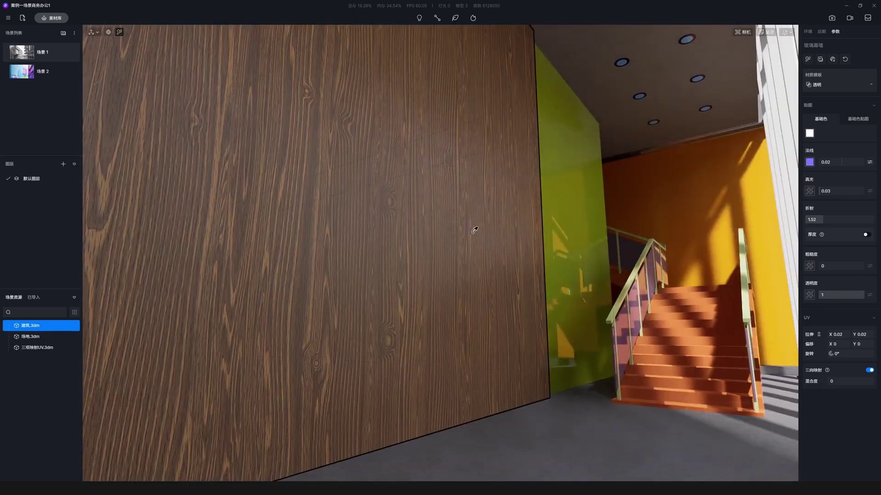
Copy the oak wood from the large wall onto the orange wall behind the stairs
click(471, 234)
click(832, 59)
click(671, 215)
scroll(670, 214, up, 3)
key(Escape)
key(Escape)
right_drag(649, 236, 642, 230)
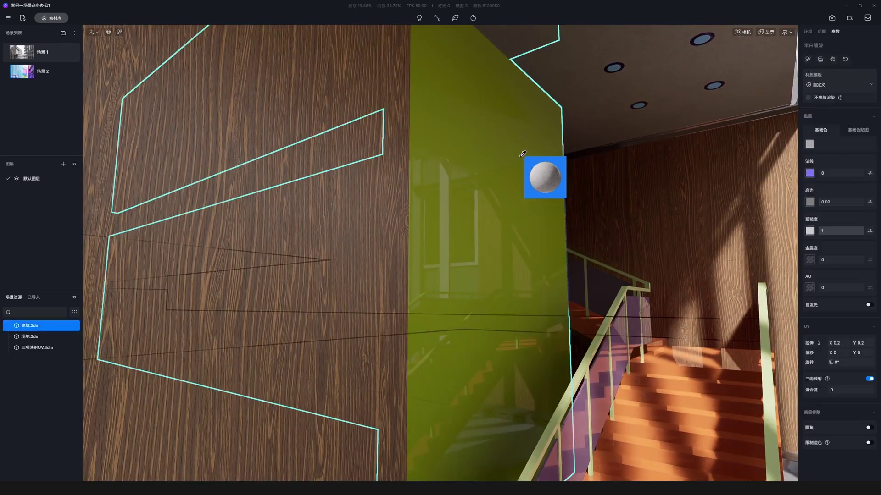
Apply the 米白墙漆 paint to the green wall beside the stairs and darken its base color to a deep grey
click(521, 157)
key(Escape)
key(i)
click(524, 241)
click(809, 144)
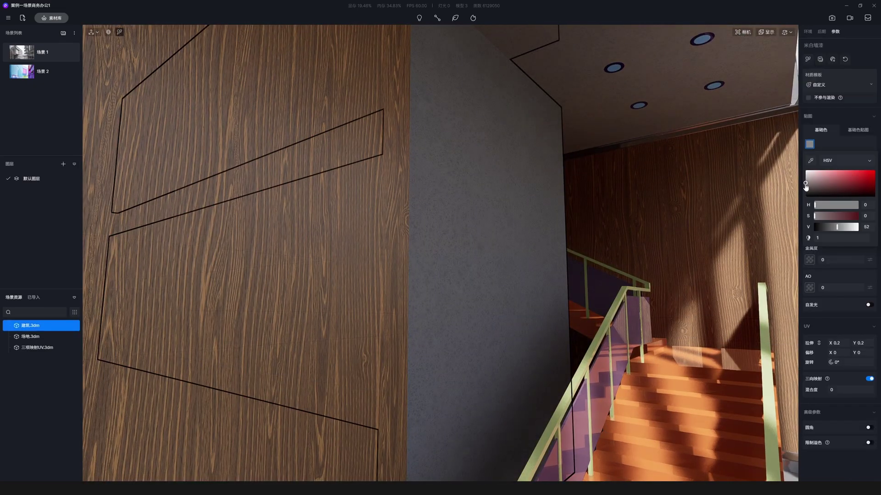
drag(806, 183, 804, 188)
key(s)
right_drag(633, 271, 522, 319)
key(Escape)
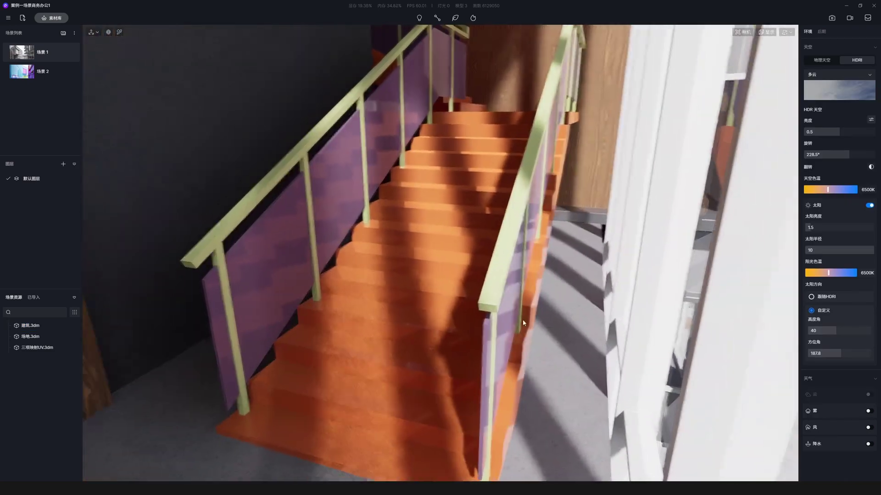
Change the base color of the stair handrails and posts from green to a neutral dark grey
key(i)
click(498, 298)
scroll(497, 298, up, 3)
click(809, 144)
drag(815, 178, 798, 186)
click(827, 282)
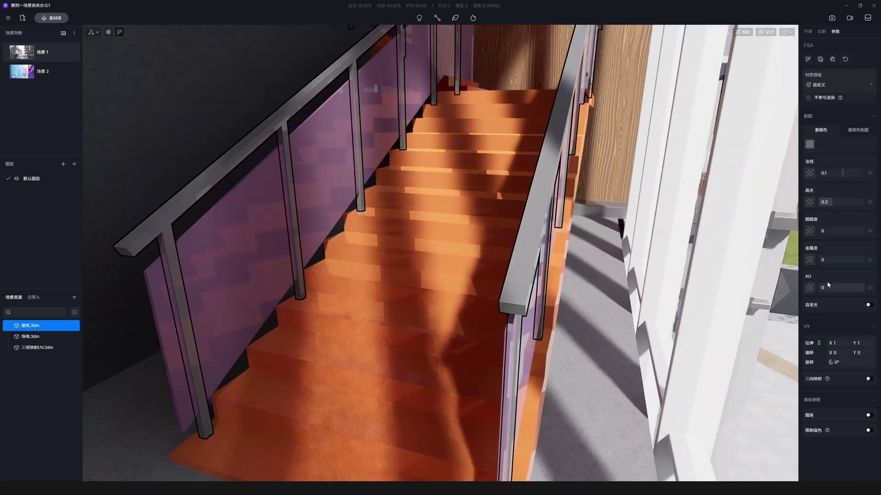
Make the handrails metallic with metalness 0.82 and roughness 0.18, and turn on rounded corners
drag(823, 260, 855, 260)
drag(819, 232, 825, 233)
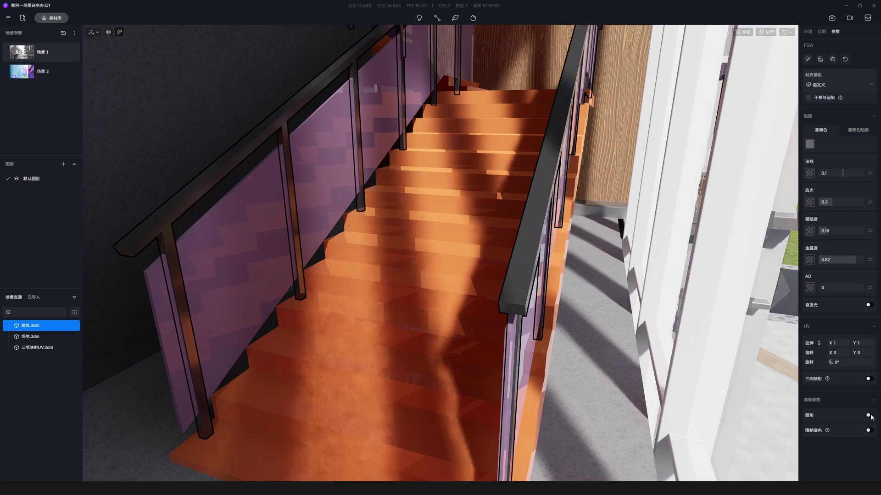
click(869, 415)
Remove the purple tint from the stair railing panels and switch them to the transparent (透明) material template
key(s)
right_drag(610, 293, 560, 226)
click(560, 226)
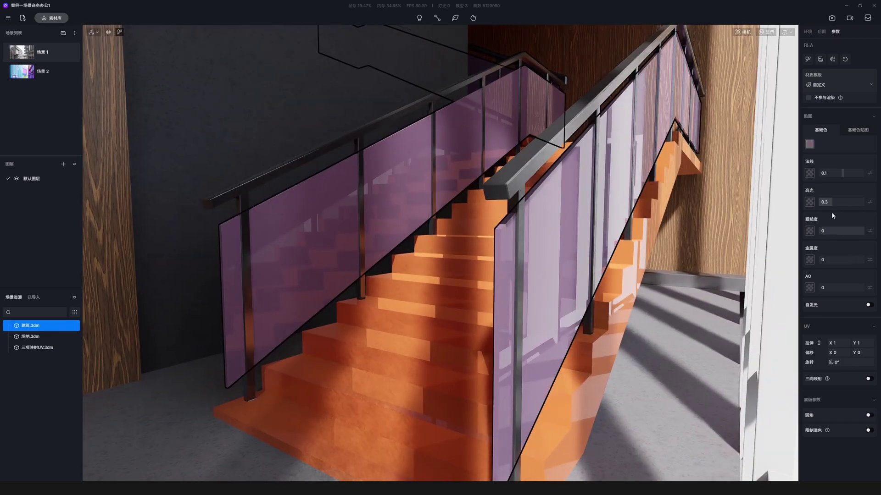
click(820, 130)
click(809, 144)
drag(814, 172, 786, 165)
click(839, 85)
click(840, 121)
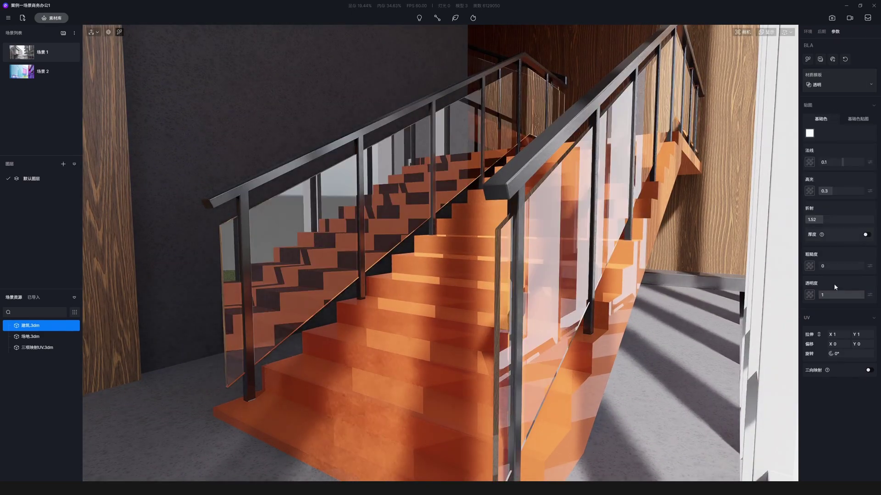
Adjust the railing glass's transparency and shift its base color slightly toward grey
drag(861, 297, 848, 295)
click(809, 133)
mouse_move(804, 161)
mouse_down()
mouse_move(802, 173)
mouse_move(802, 165)
mouse_up()
Apply the 深棕色橡木 wood to the orange stair flight with UV scale 0.5 and a rounded corner radius of 3
key(a)
right_drag(610, 225, 645, 223)
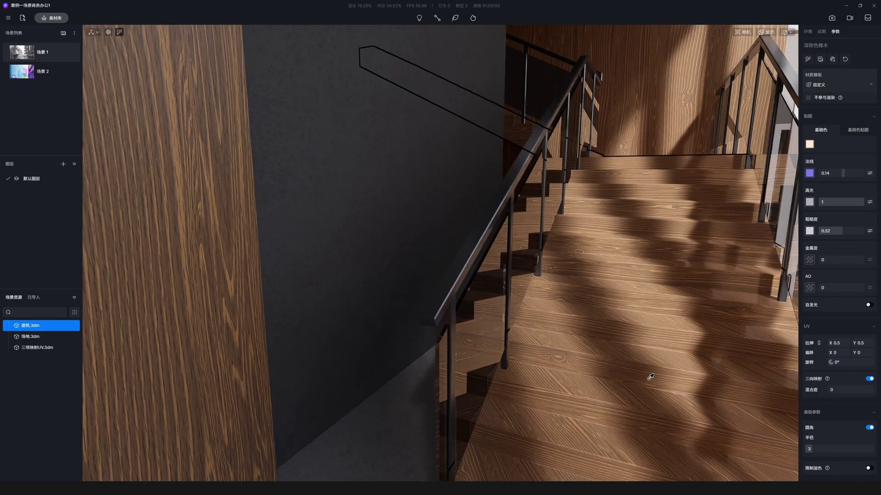
scroll(651, 378, down, 3)
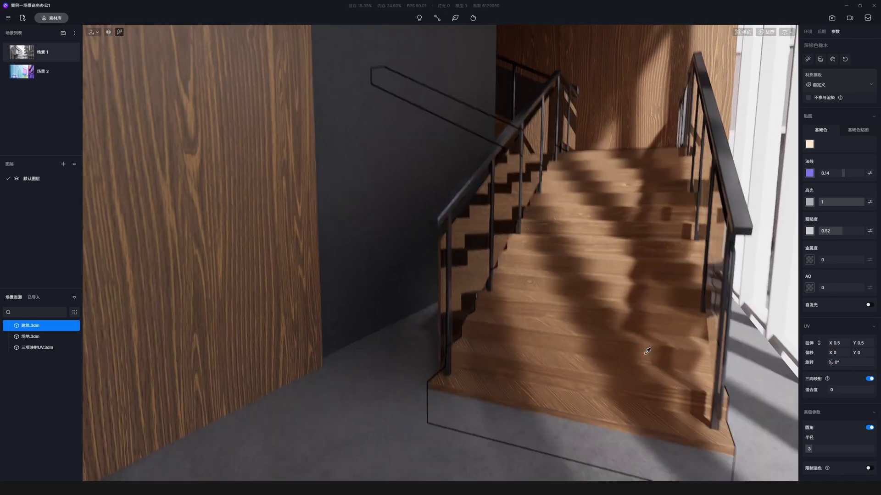
key(Escape)
Change the base color of the stair hall's ceiling downlight rings to a neutral dark grey
right_drag(661, 230, 654, 129)
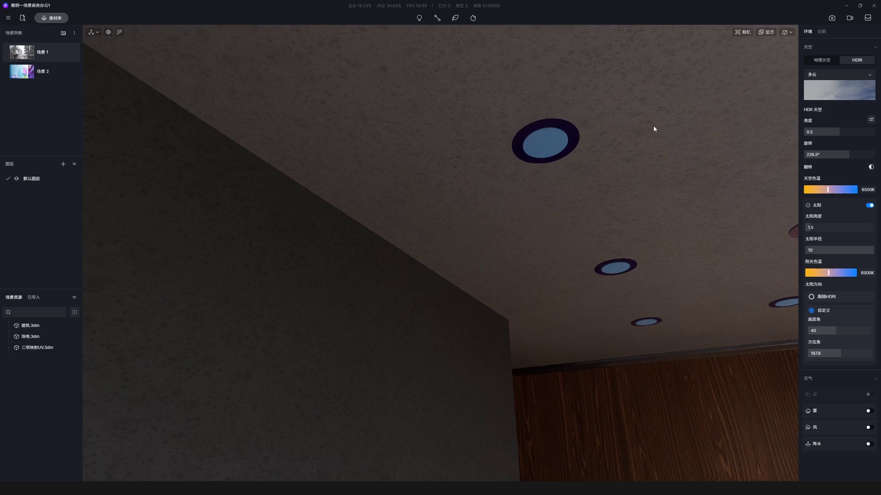
click(578, 133)
click(810, 144)
click(827, 146)
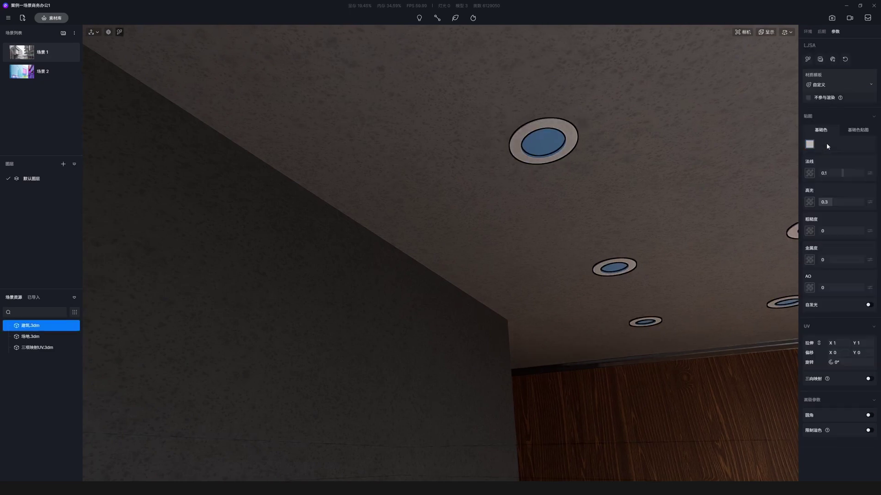
Set the downlight lamp faces to a white base color and turn on their emission
click(810, 144)
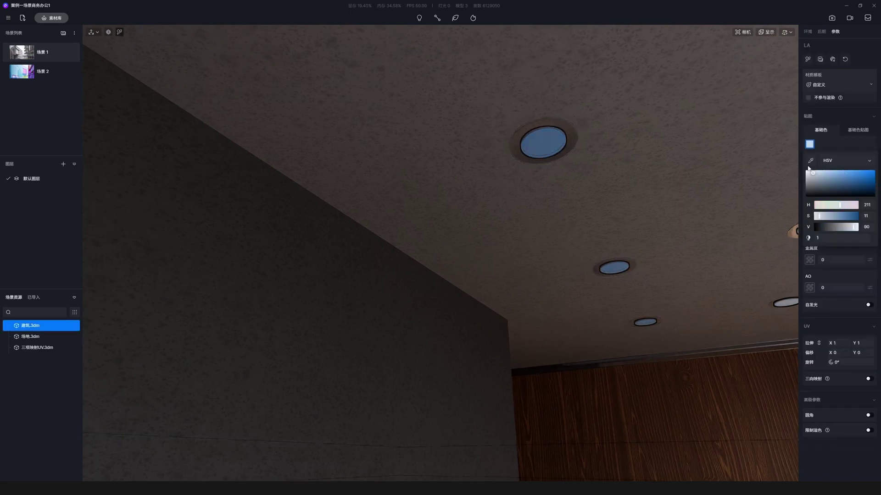
click(806, 169)
click(868, 304)
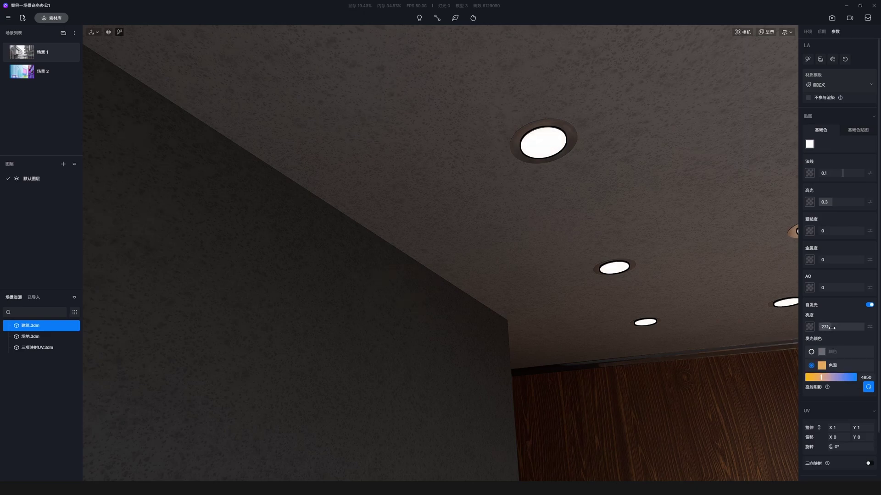
key(s)
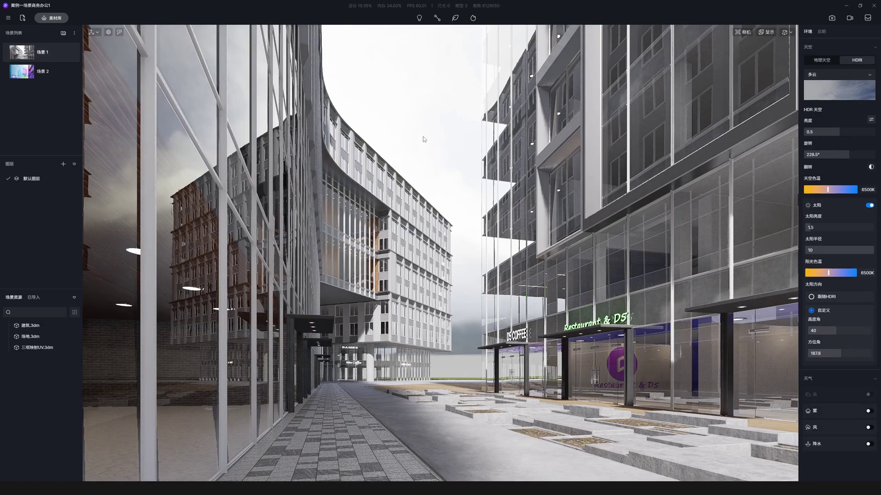
Sample the 米白墙漆 paint and apply it to the dark interior surfaces on the far building's ground floor
key(w)
right_drag(417, 284, 378, 296)
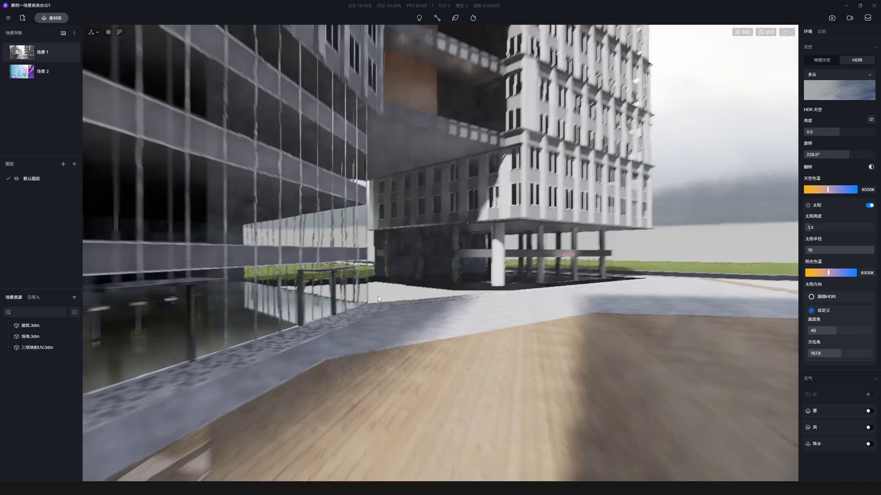
key(w)
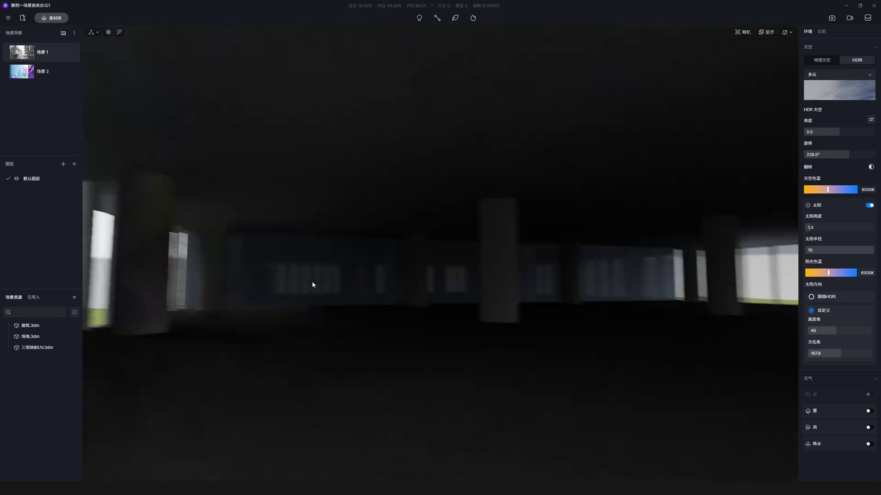
key(i)
click(358, 259)
scroll(384, 320, down, 3)
scroll(385, 329, up, 3)
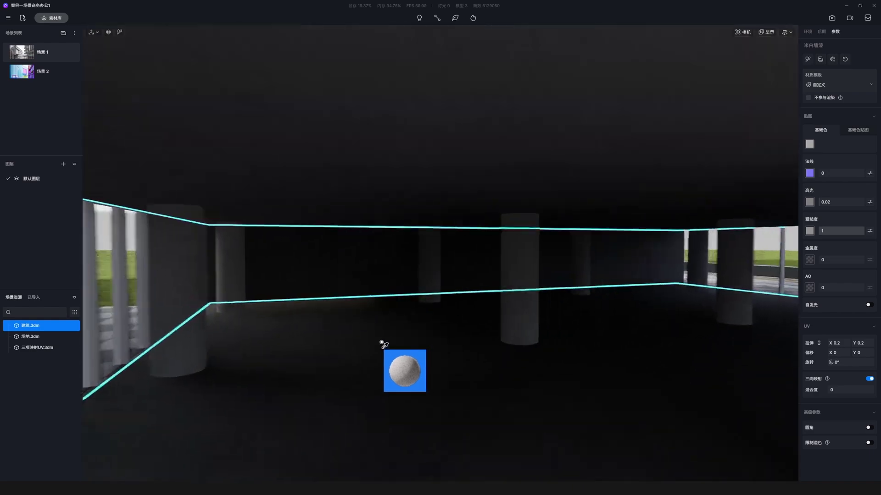
click(471, 301)
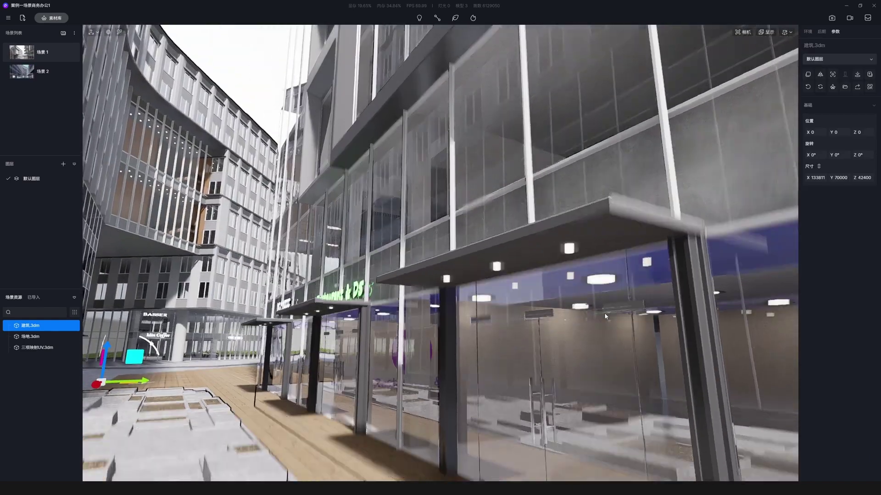
Apply a purple 米白墙漆 paint inside the Restaurant & D5 shop, including its round wall logo
key(w)
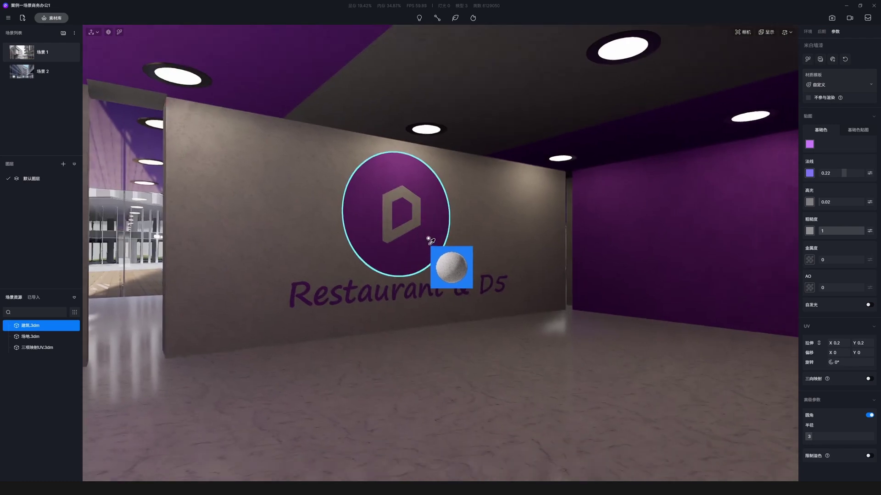
key(s)
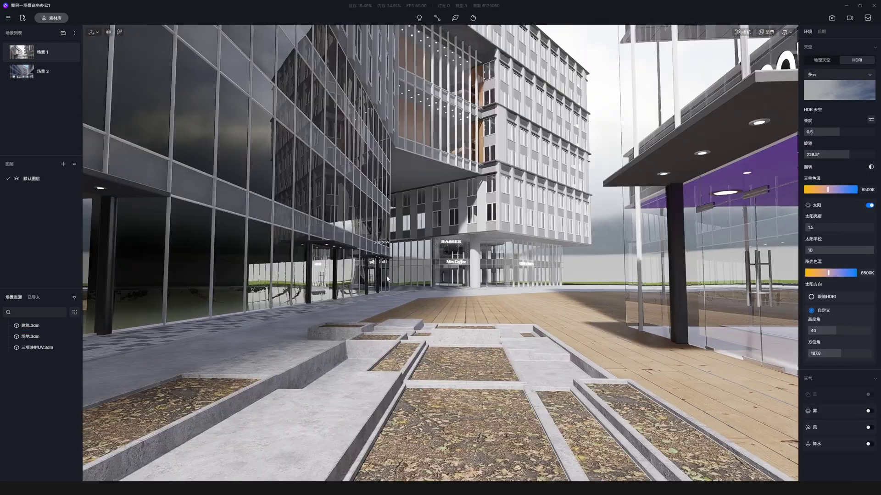
Apply the 深棕色橡木 wood to the glazed shop's purple ceiling, adjusting its color map brightness and setting roughness to 0.28
click(47, 18)
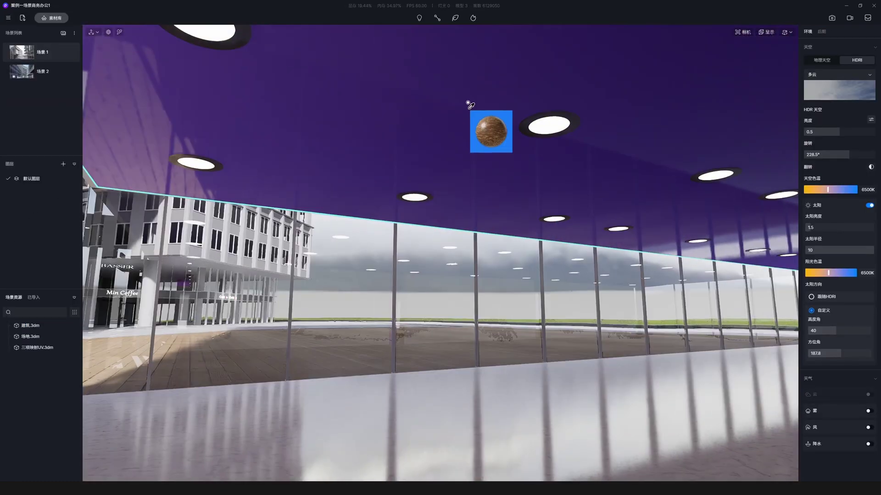
drag(492, 130, 471, 151)
click(809, 144)
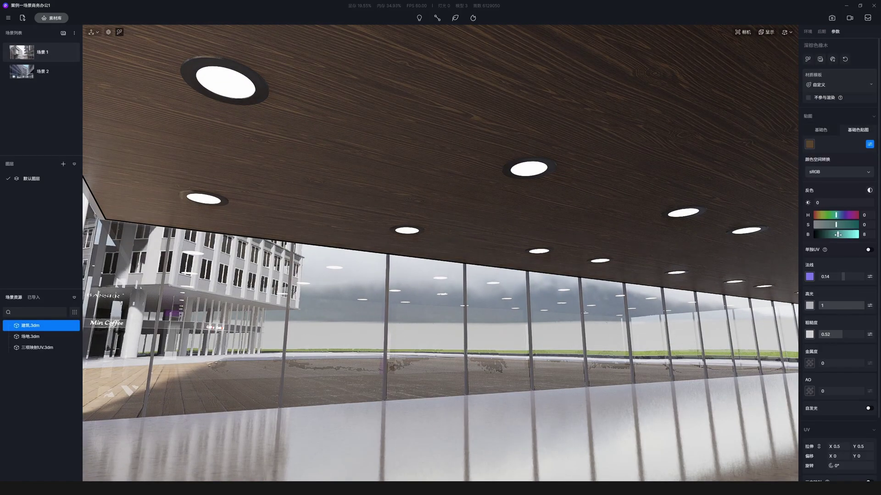
drag(835, 234, 831, 231)
click(869, 144)
scroll(667, 200, down, 3)
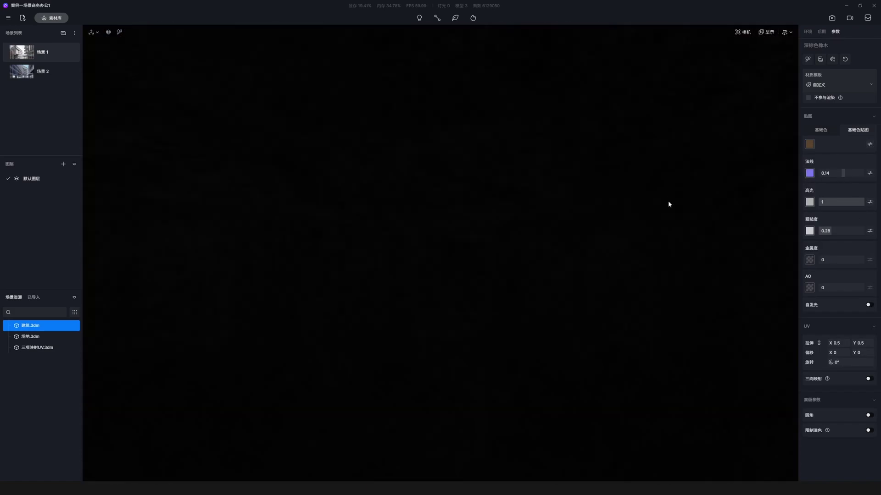
Check the floor material inside the brick-walled ground-floor room, starting from scene 1
click(23, 59)
right_drag(440, 224, 538, 229)
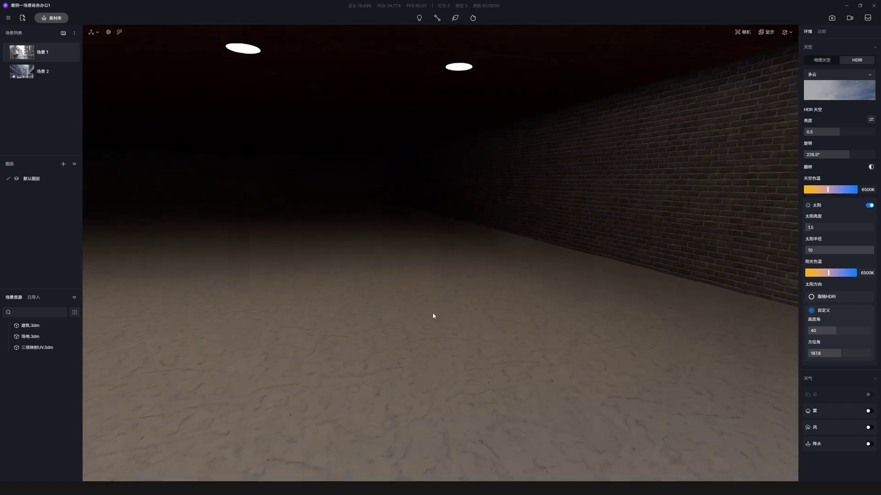
click(442, 348)
key(Escape)
key(i)
click(466, 357)
right_drag(466, 356, 649, 260)
key(Escape)
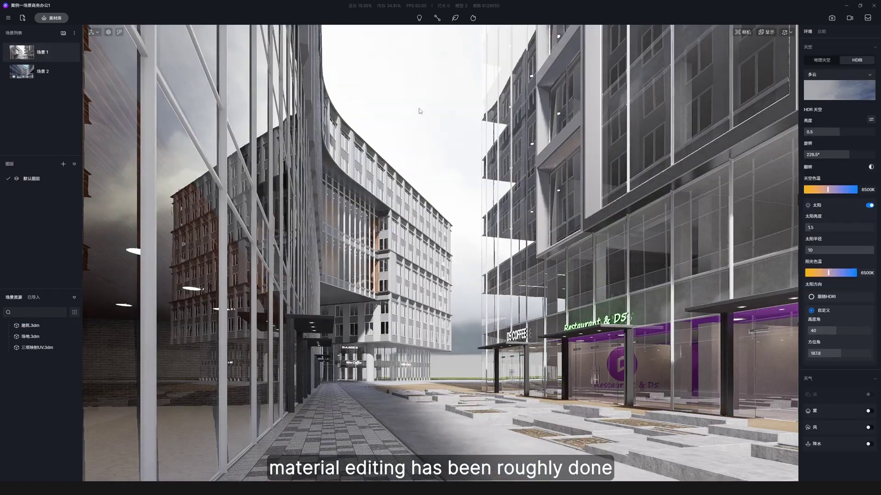